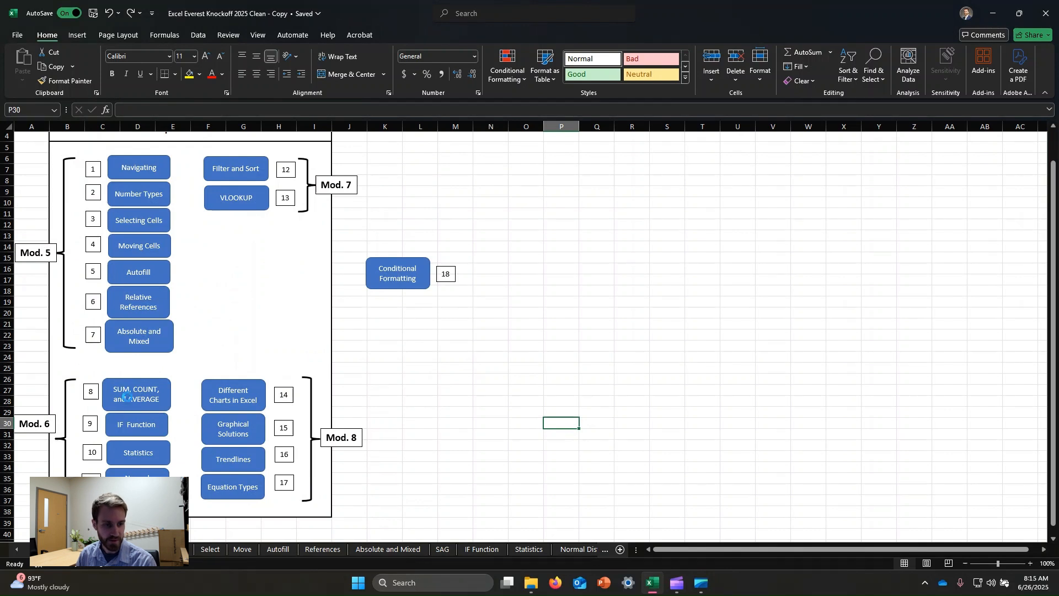
- Open the SUM, COUNT, and AVERAGE lesson from the index and enter =AVERAGE(B19:B30) in cell B32
{"action": "left_click", "coordinate": [134, 408]}
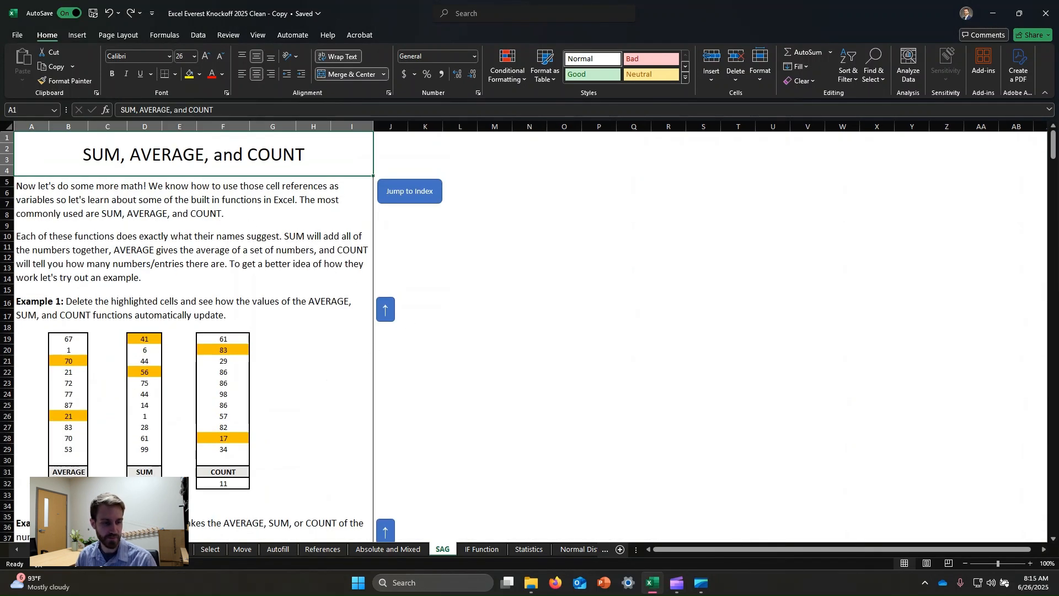
{"action": "left_click", "coordinate": [69, 483]}
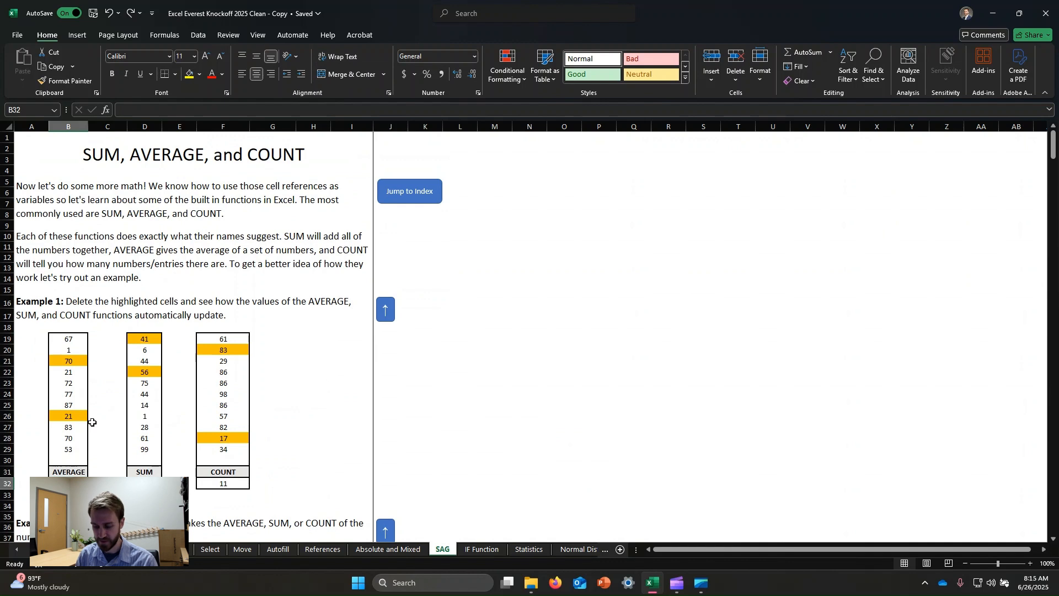
{"action": "type", "text": "=average("}
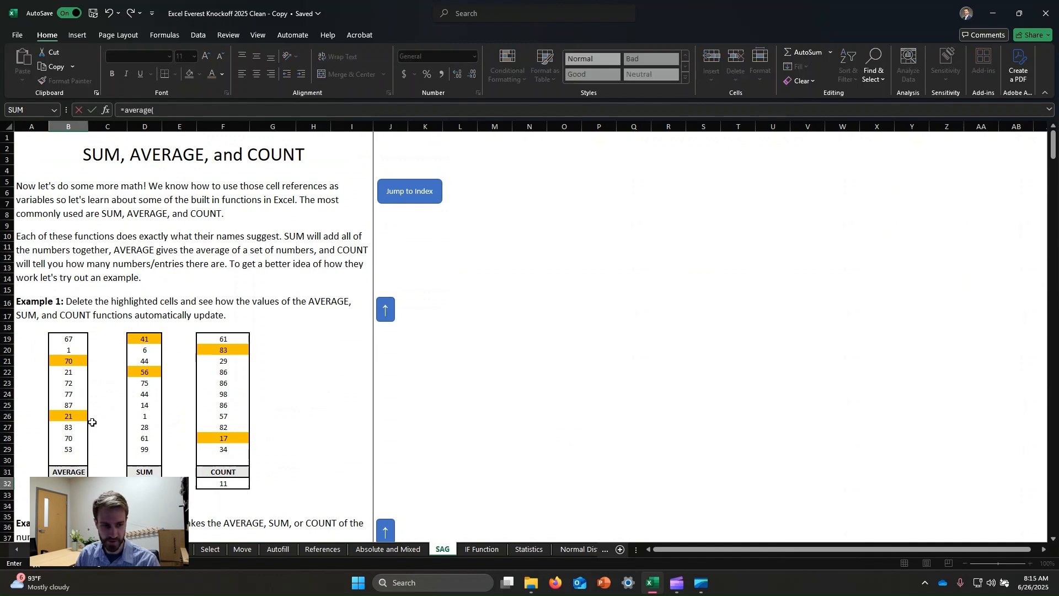
{"action": "left_click_drag", "start_coordinate": [66, 340], "coordinate": [70, 459]}
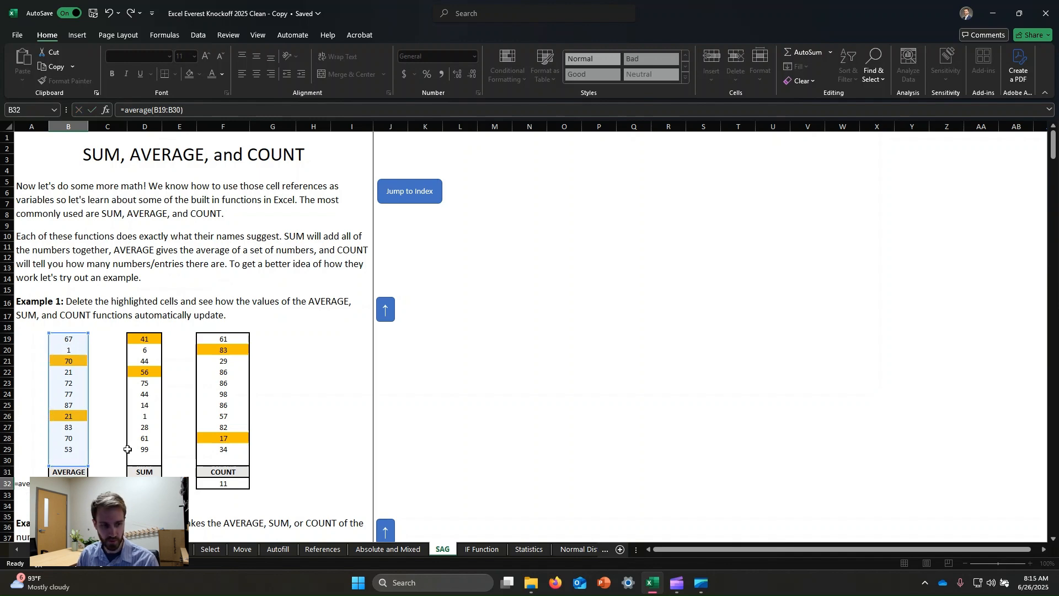
{"action": "key", "text": "Return"}
{"action": "left_click", "coordinate": [503, 361]}
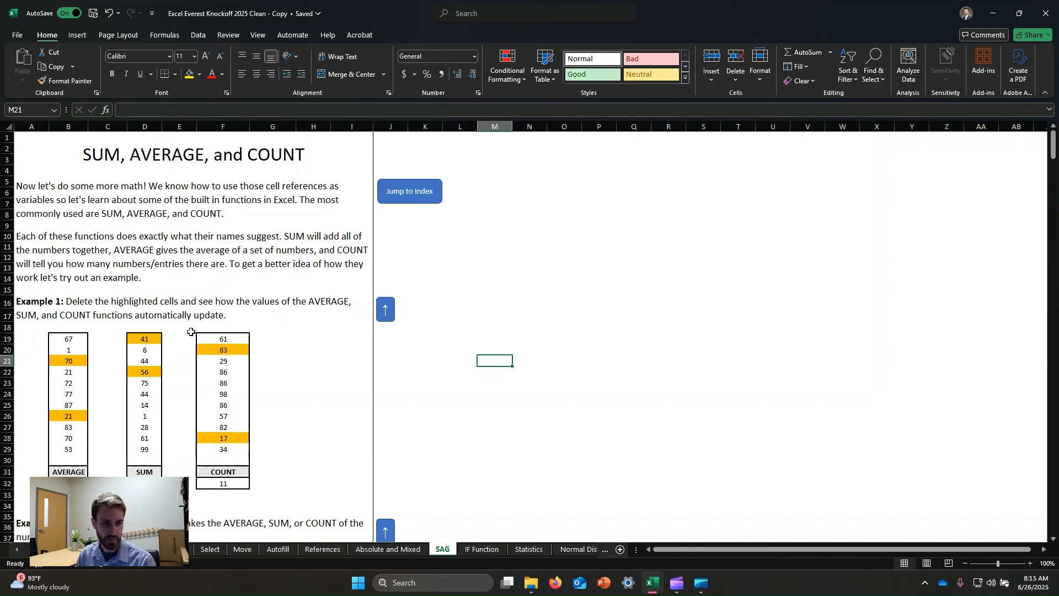
- Review the AVERAGE, SUM and COUNT formulas in row 32 and clear highlighted cells B21 and B26 in the AVERAGE column
{"action": "left_click", "coordinate": [68, 483]}
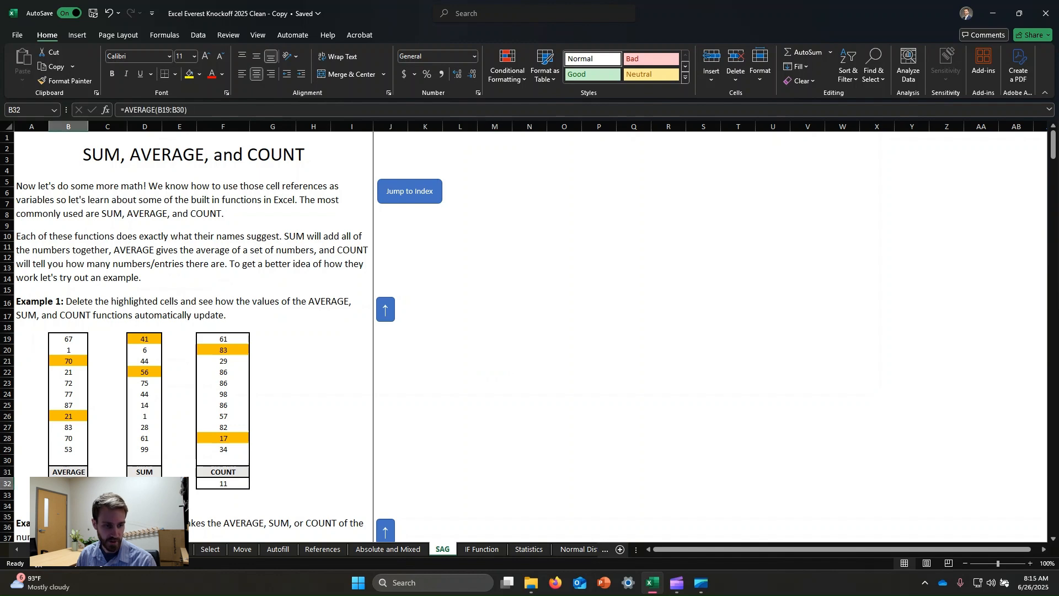
{"action": "left_click", "coordinate": [144, 483]}
{"action": "left_click", "coordinate": [224, 483]}
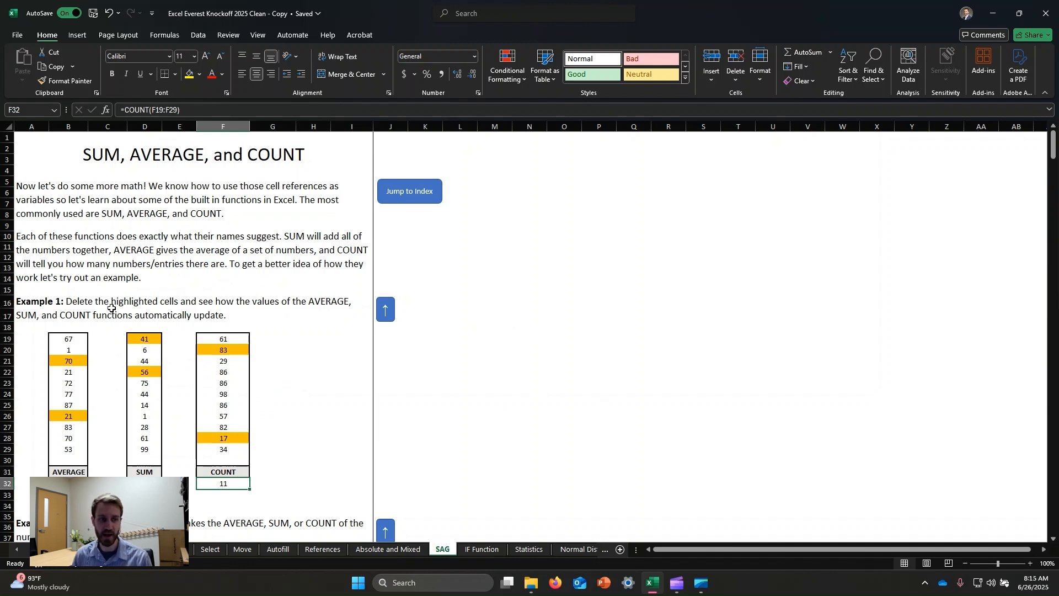
{"action": "left_click", "coordinate": [74, 362]}
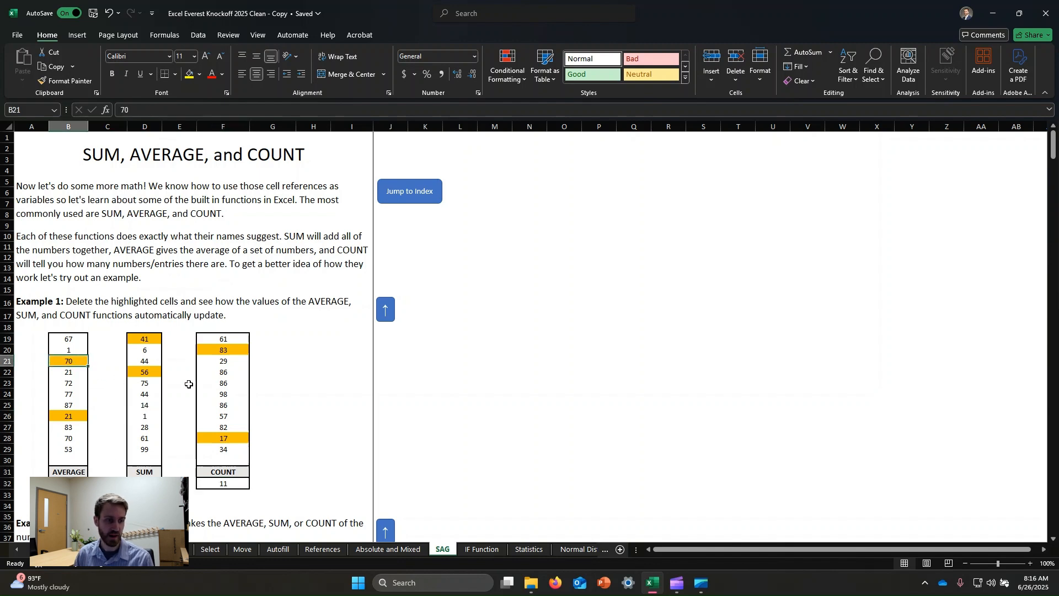
{"action": "left_click", "coordinate": [82, 482]}
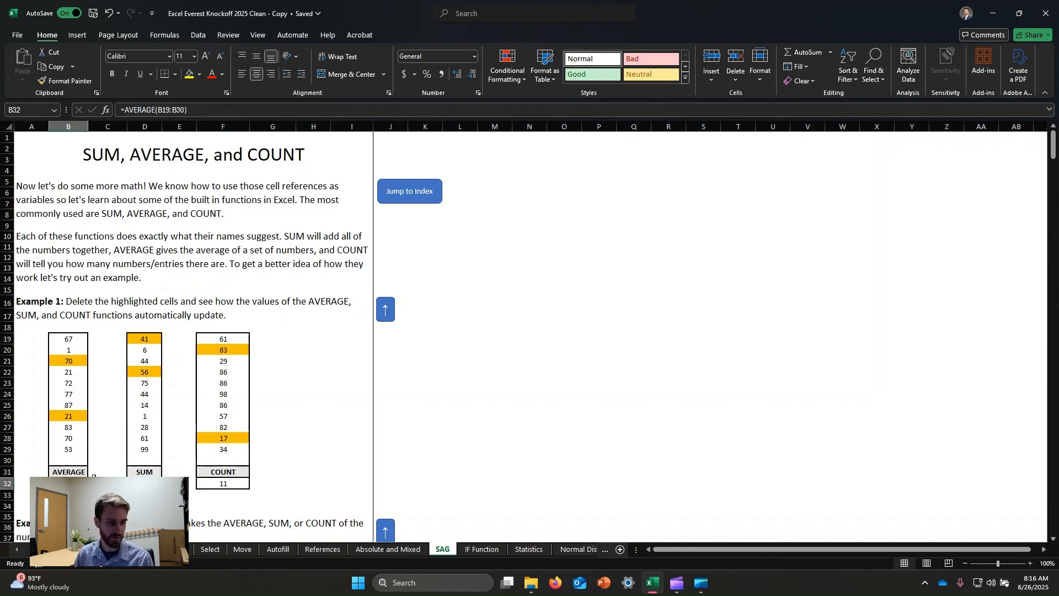
{"action": "left_click", "coordinate": [78, 361]}
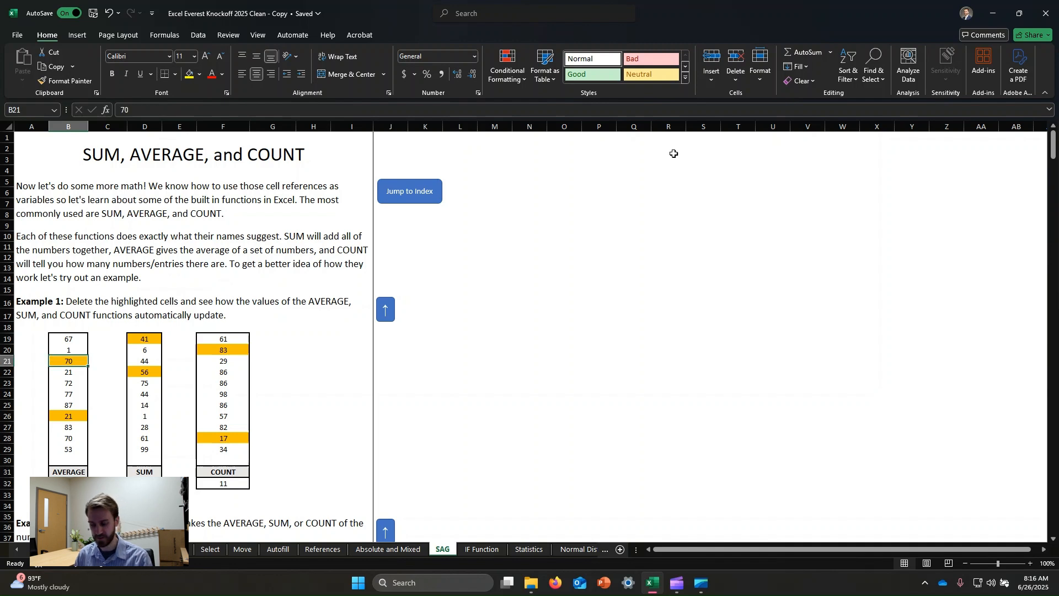
{"action": "key", "text": "Delete"}
{"action": "left_click", "coordinate": [597, 369]}
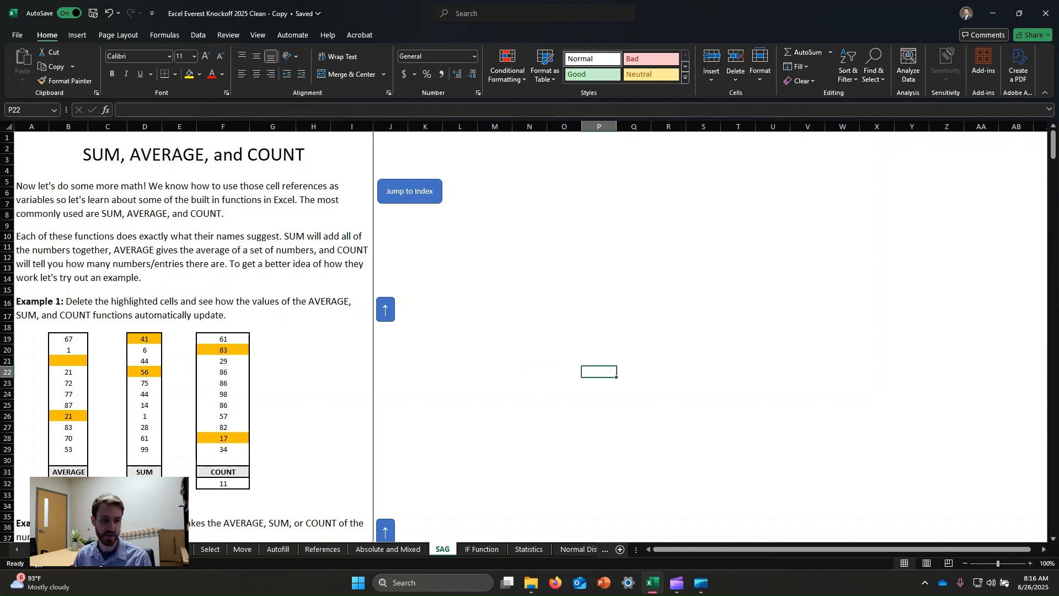
{"action": "left_click", "coordinate": [68, 417]}
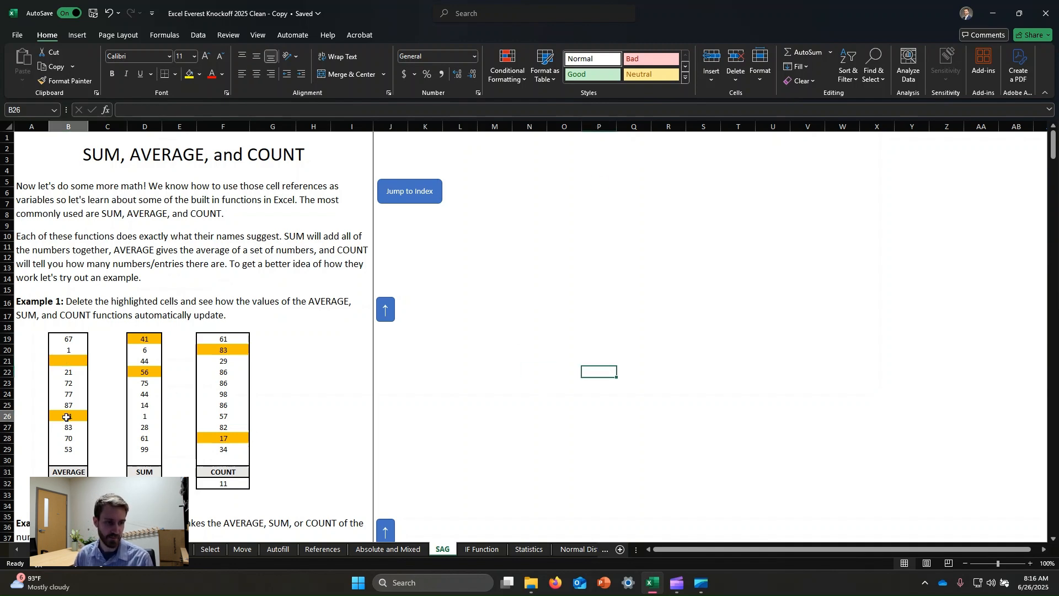
{"action": "key", "text": "Delete"}
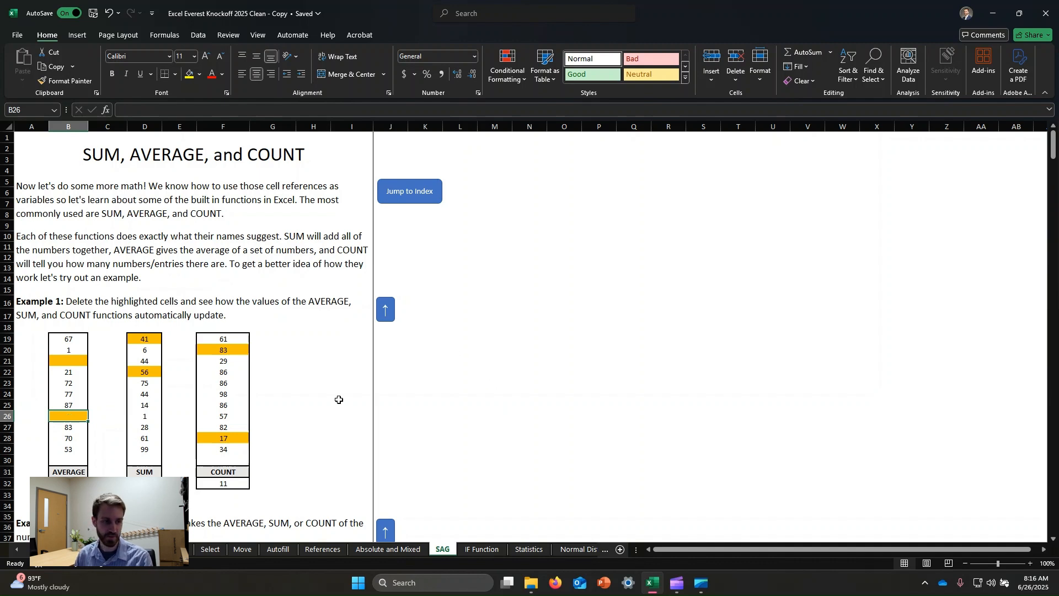
{"action": "left_click", "coordinate": [519, 372]}
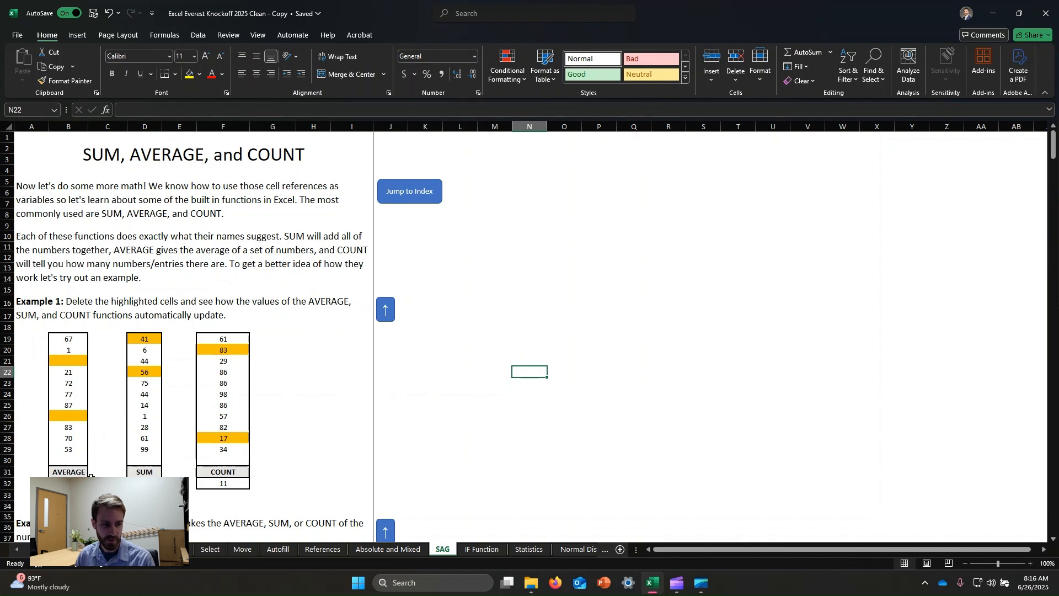
- Clear the highlighted cells D19 and D22 in the SUM column of Example 1
{"action": "left_click", "coordinate": [144, 339]}
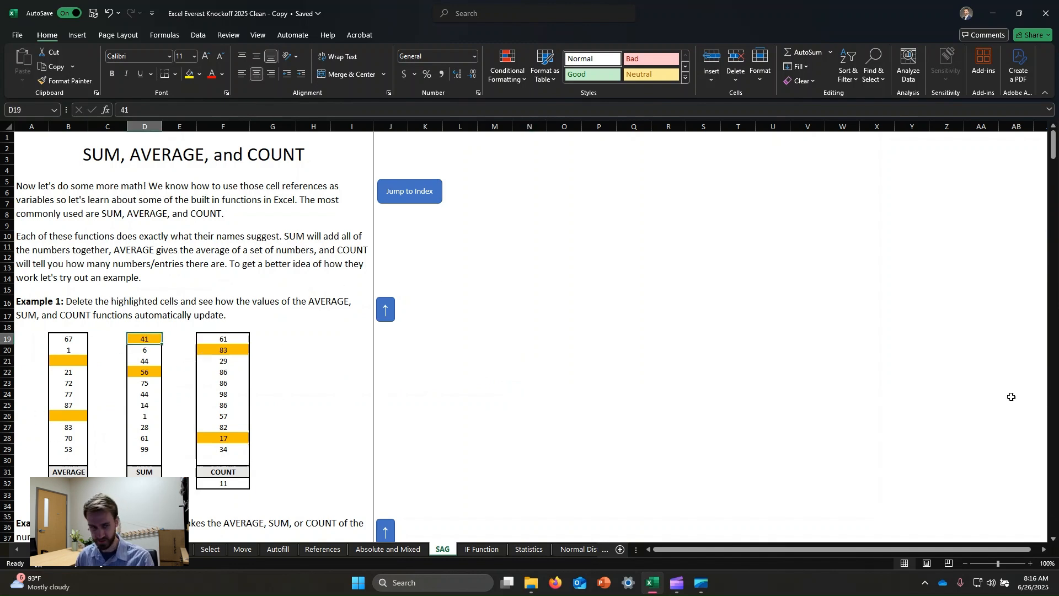
{"action": "key", "text": "Delete"}
{"action": "left_click", "coordinate": [532, 349]}
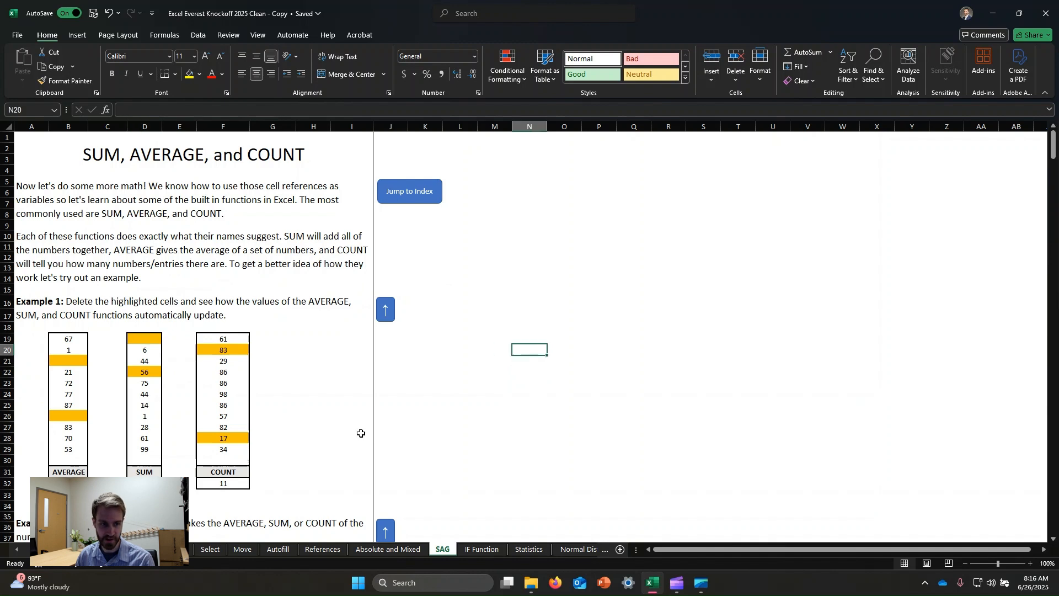
{"action": "left_click", "coordinate": [144, 373]}
{"action": "key", "text": "Delete"}
{"action": "left_click", "coordinate": [602, 360]}
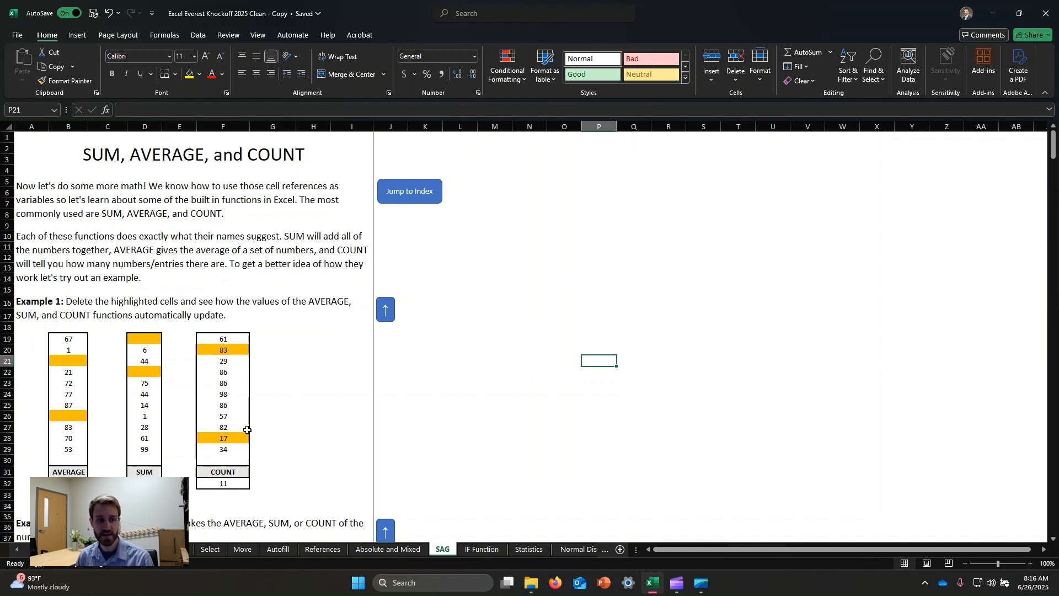
- Clear the highlighted cells F20 and F28 in the COUNT column of Example 1
{"action": "left_click", "coordinate": [221, 353]}
{"action": "key", "text": "Delete"}
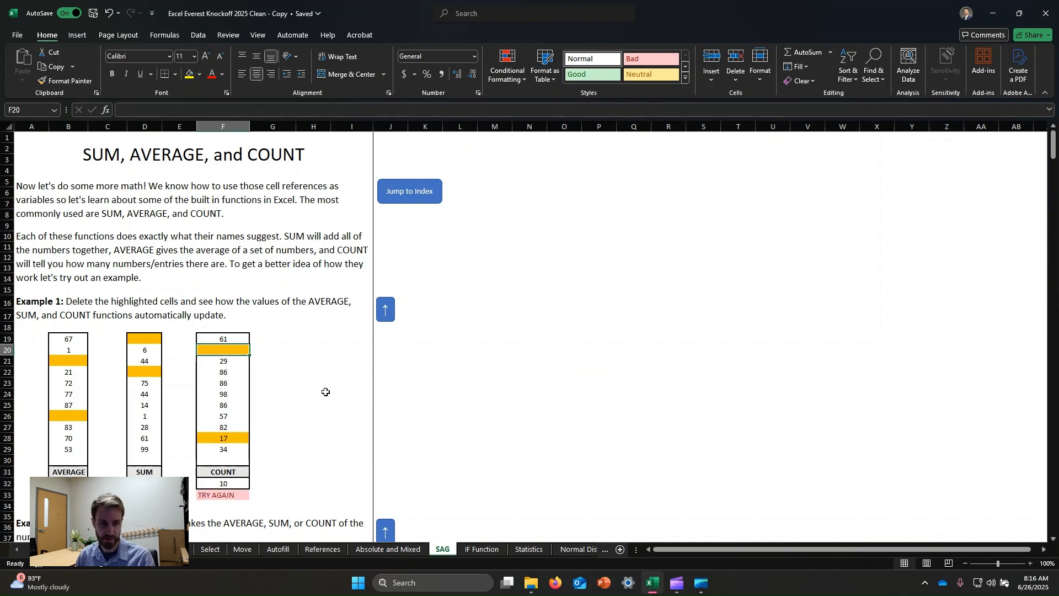
{"action": "left_click", "coordinate": [221, 438]}
{"action": "key", "text": "Delete"}
{"action": "left_click", "coordinate": [356, 384]}
{"action": "left_click", "coordinate": [472, 352]}
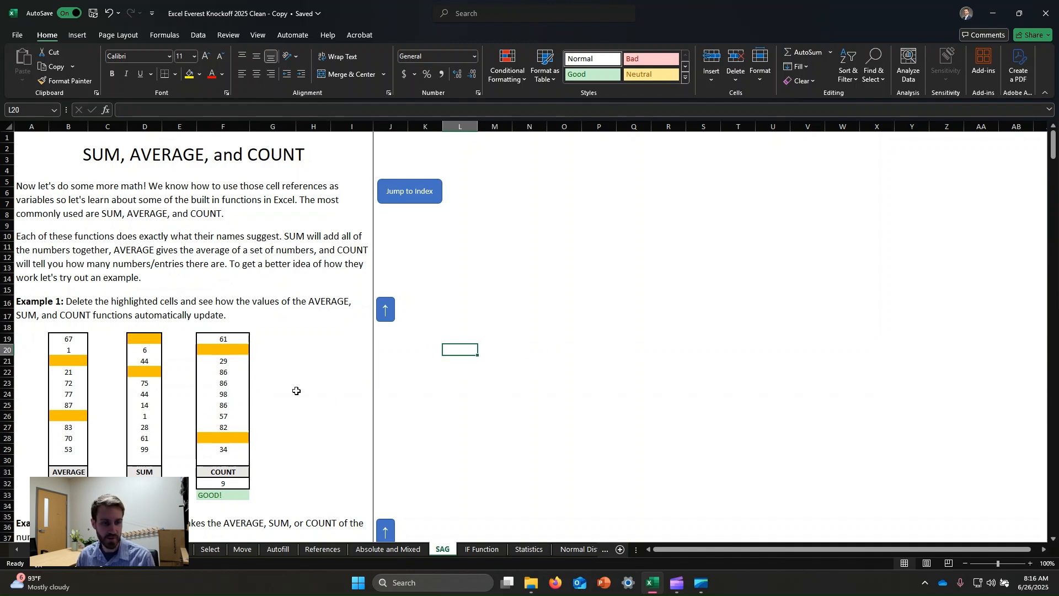
- In Example 2, enter an AVERAGE formula in cell H40 covering the first number block, B39:F43
{"action": "scroll", "coordinate": [287, 393], "scroll_direction": "down", "scroll_amount": 2}
{"action": "scroll", "coordinate": [289, 384], "scroll_direction": "down", "scroll_amount": 5}
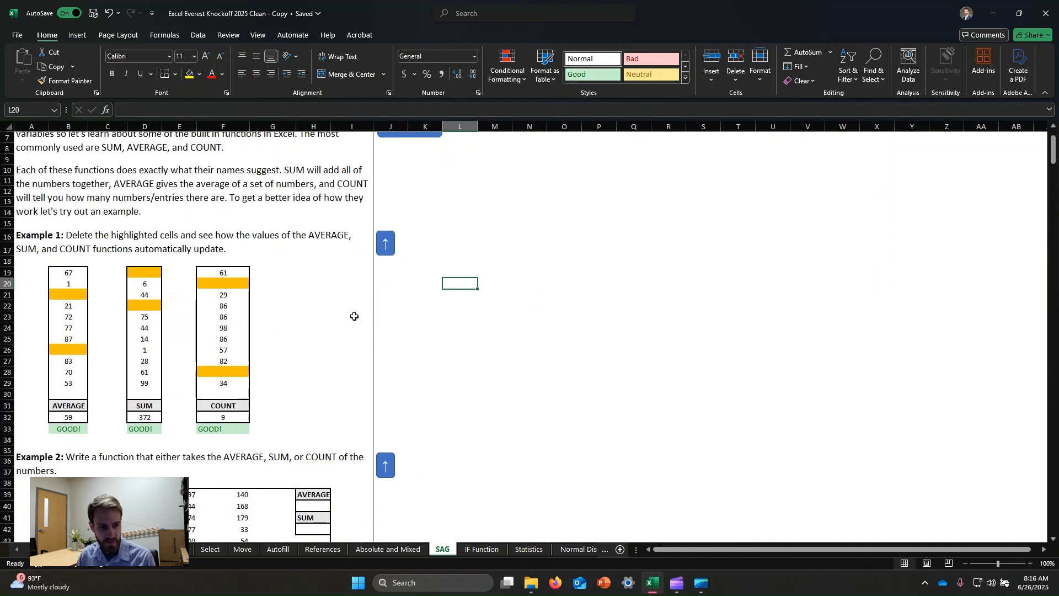
{"action": "scroll", "coordinate": [319, 293], "scroll_direction": "down", "scroll_amount": 3}
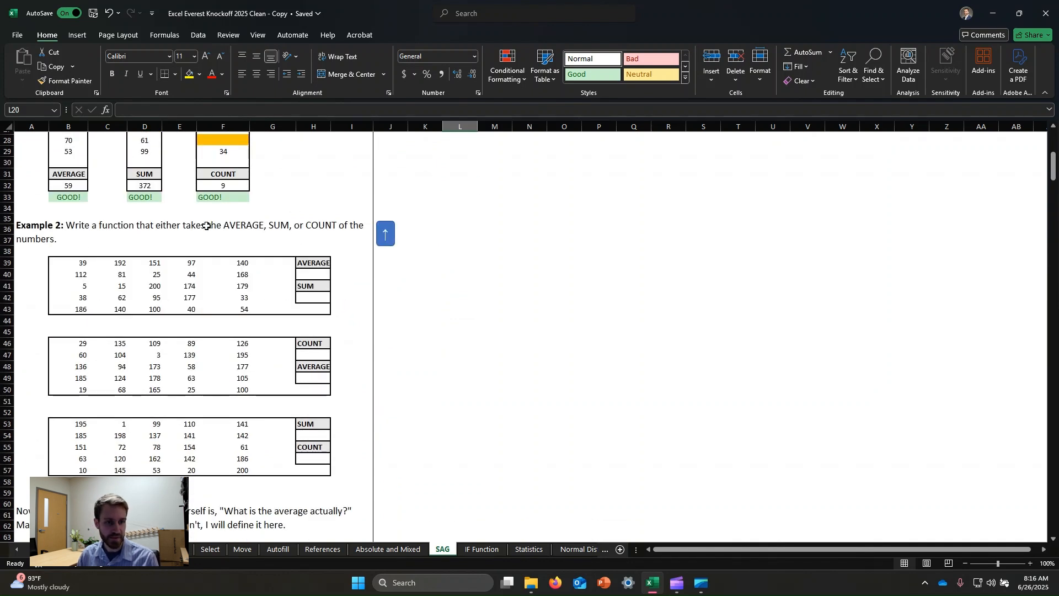
{"action": "left_click", "coordinate": [311, 276]}
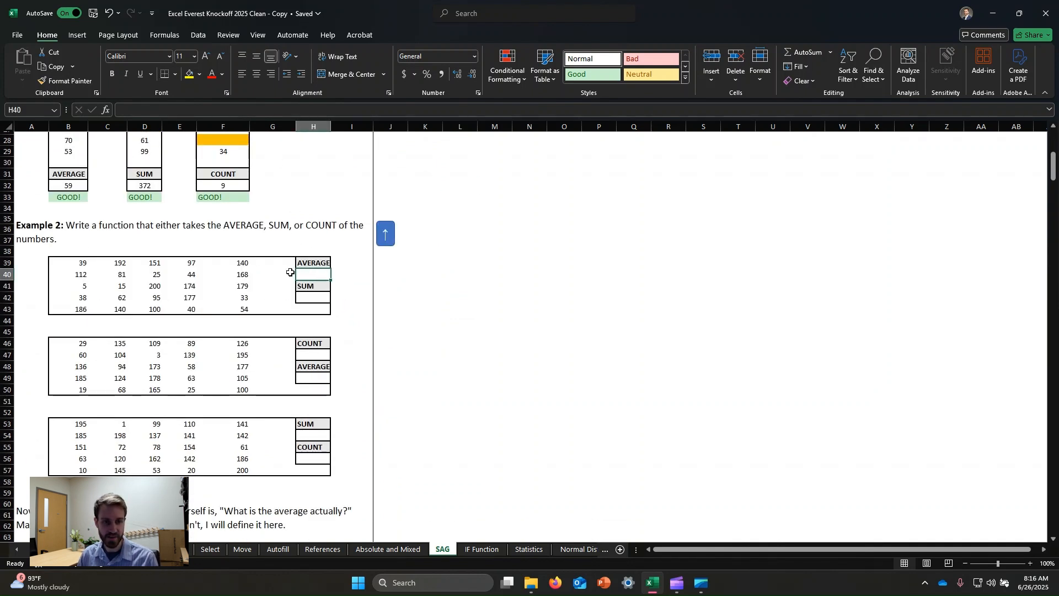
{"action": "left_click", "coordinate": [313, 297]}
{"action": "left_click", "coordinate": [187, 275]}
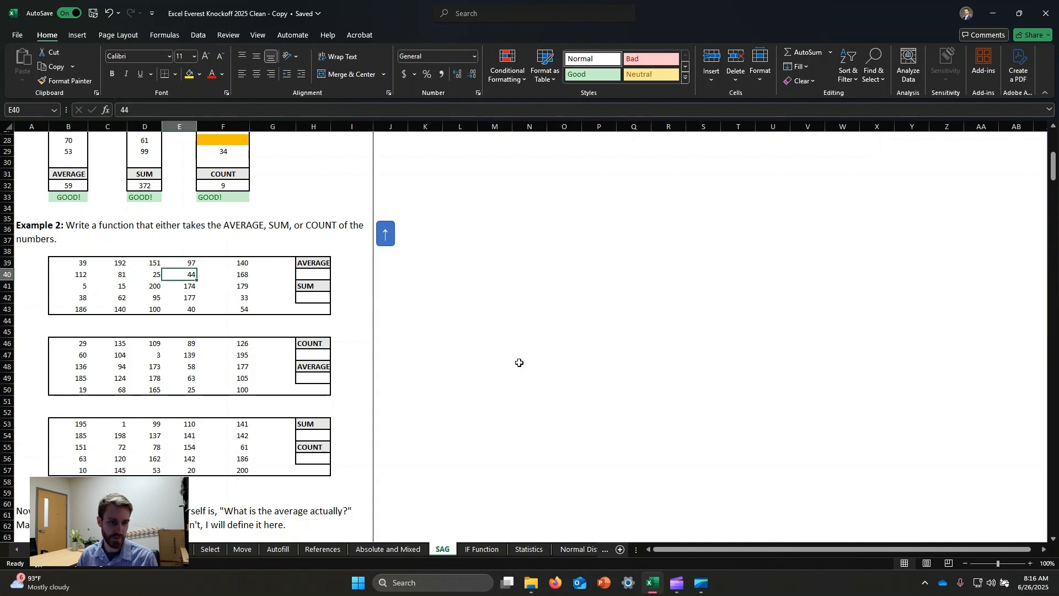
{"action": "left_click", "coordinate": [310, 276]}
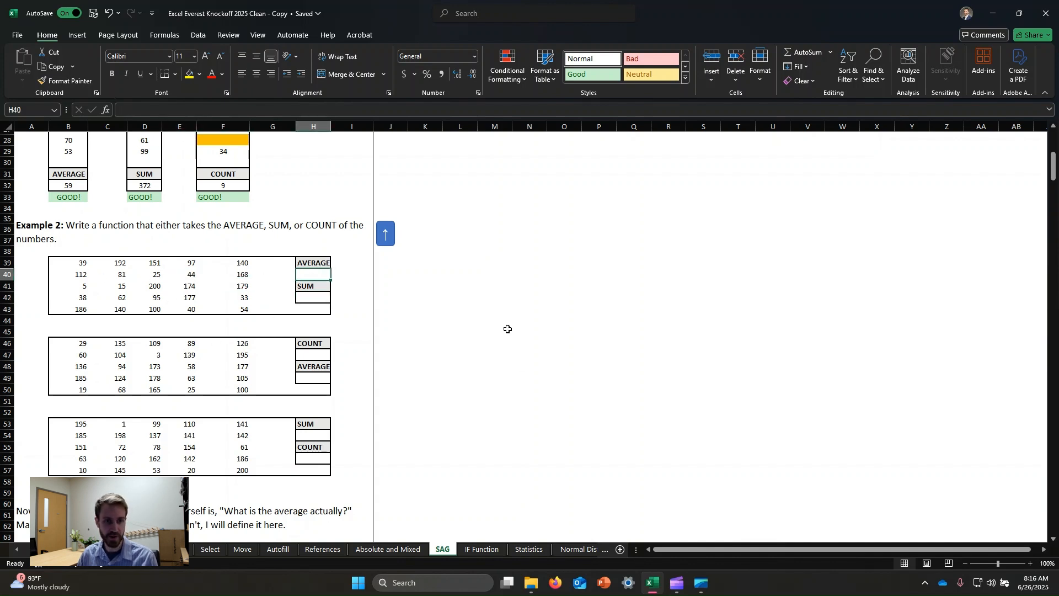
{"action": "type", "text": "="}
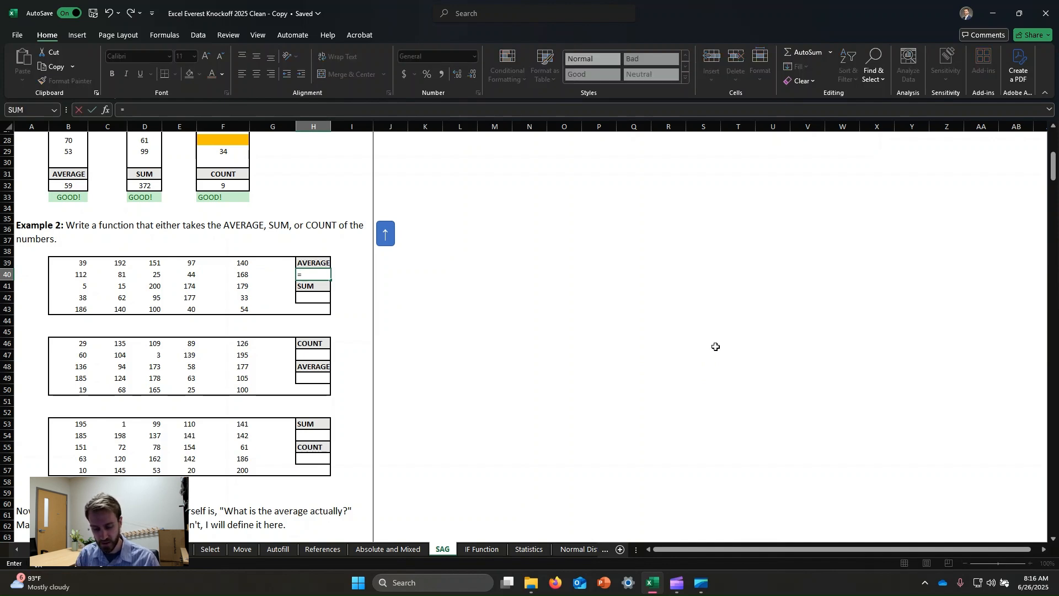
{"action": "type", "text": "average"}
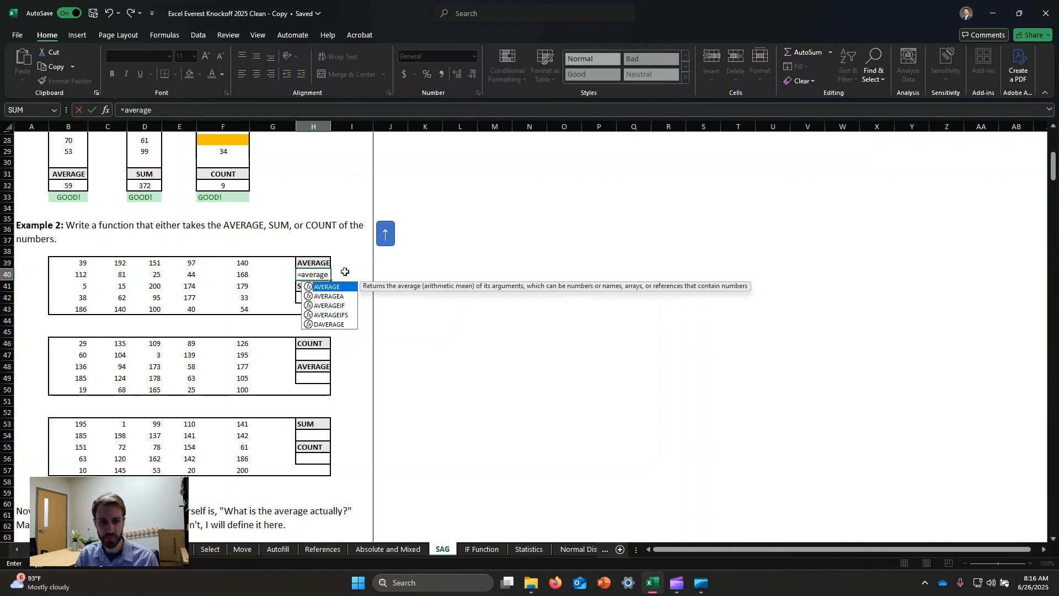
{"action": "type", "text": "("}
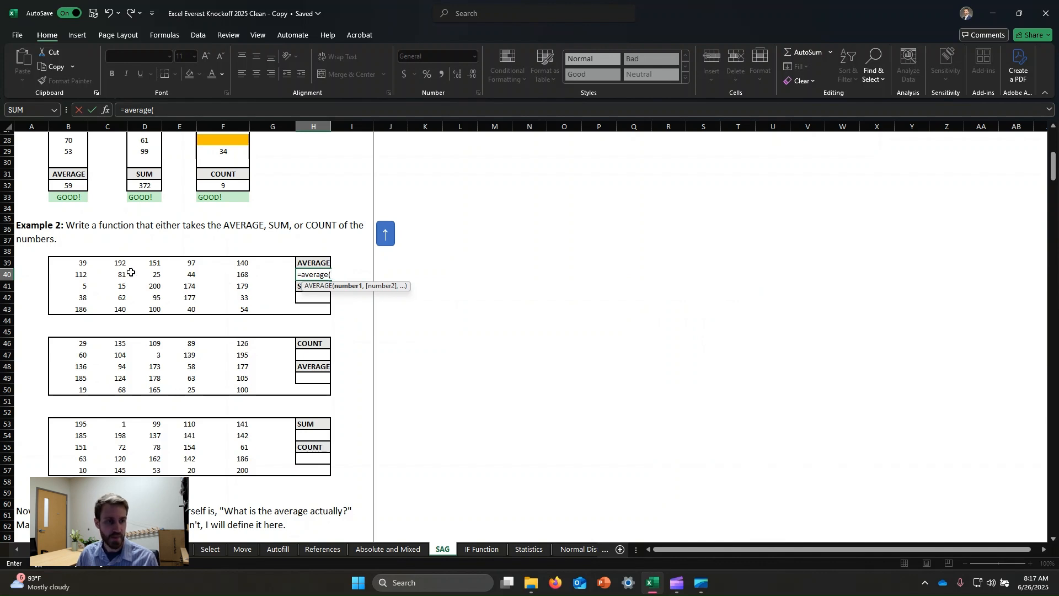
{"action": "left_click_drag", "start_coordinate": [77, 263], "coordinate": [241, 314]}
{"action": "left_click", "coordinate": [101, 279]}
{"action": "left_click_drag", "start_coordinate": [100, 282], "coordinate": [412, 244]}
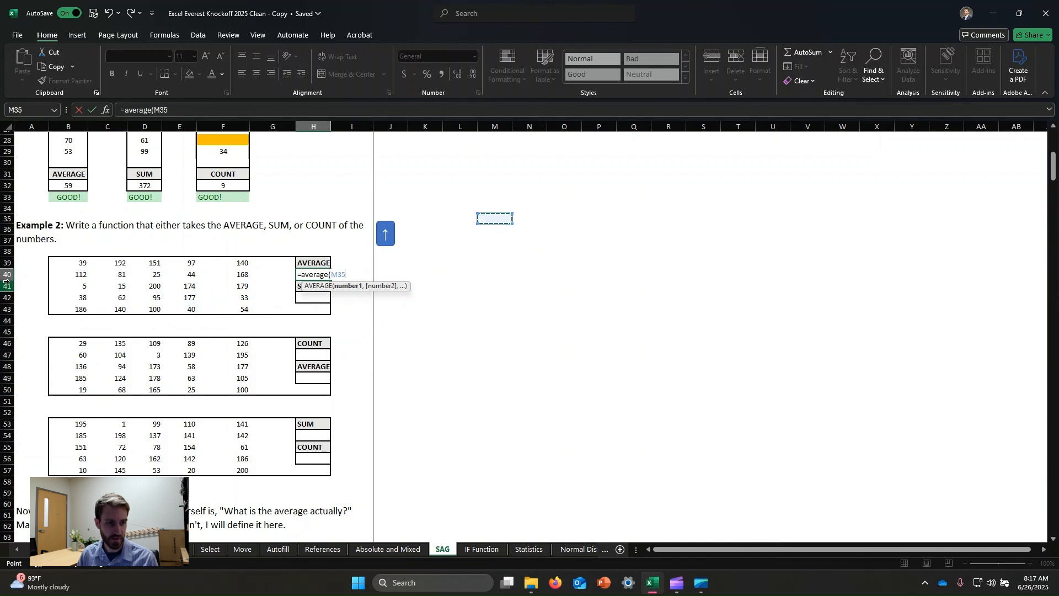
{"action": "left_click_drag", "start_coordinate": [78, 264], "coordinate": [246, 305]}
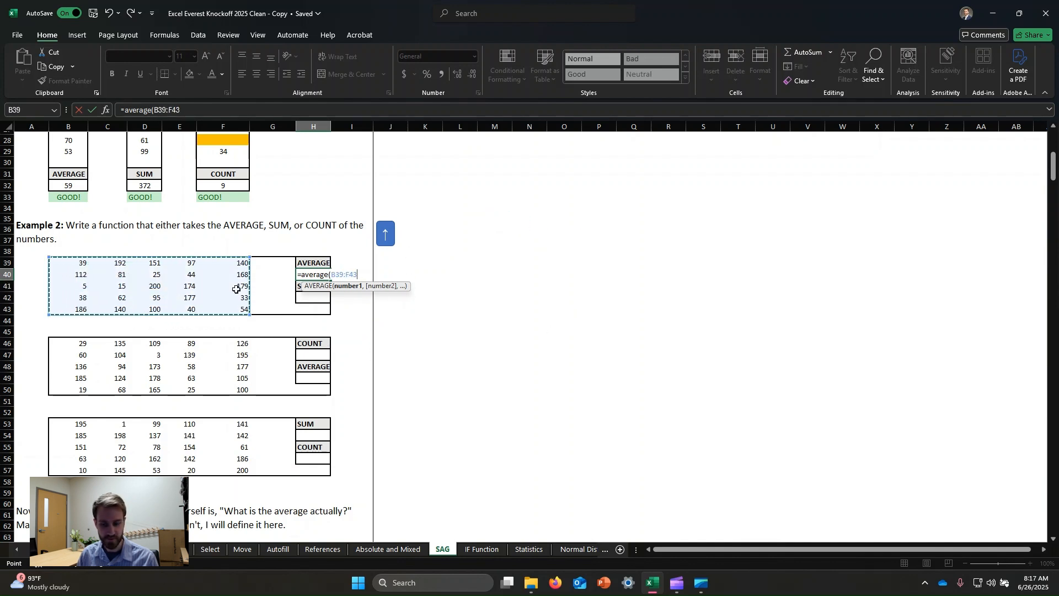
{"action": "key", "text": "Return"}
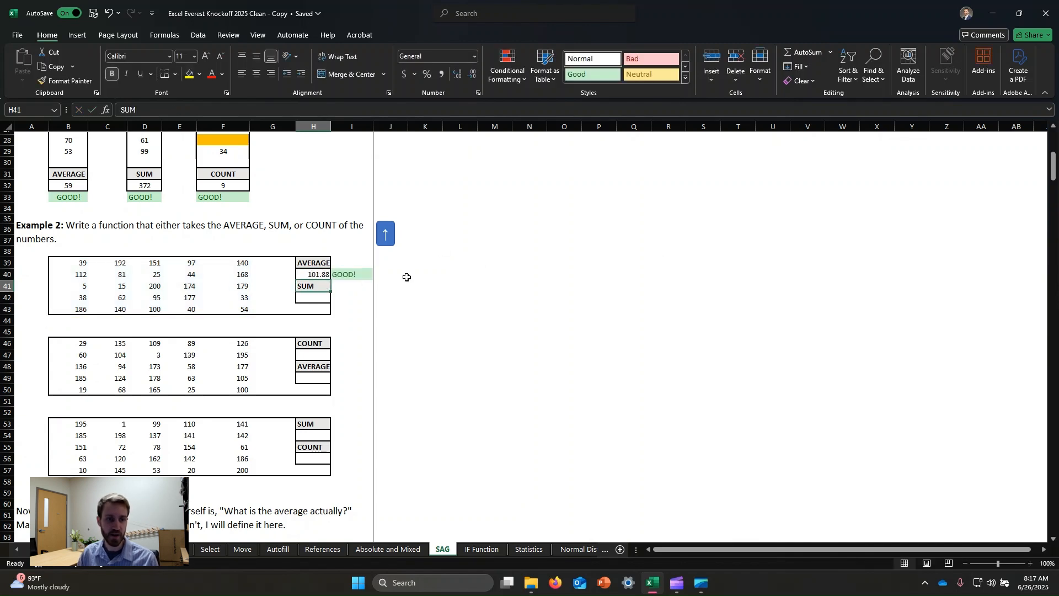
- Enter a SUM formula in cell H42 covering the first number block of Example 2, B39:F43
{"action": "left_click", "coordinate": [320, 303]}
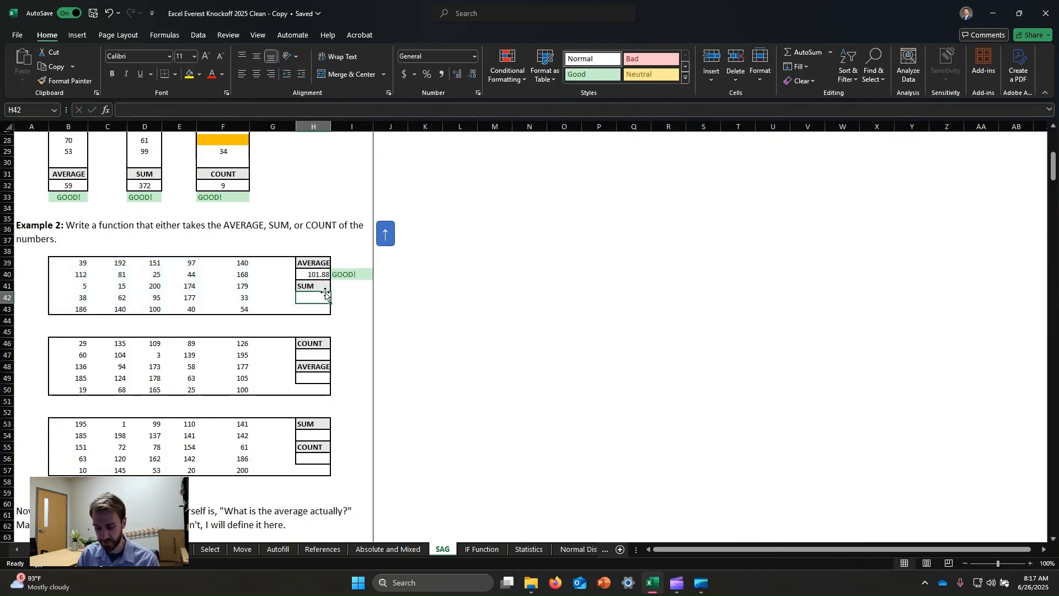
{"action": "type", "text": "=sum"}
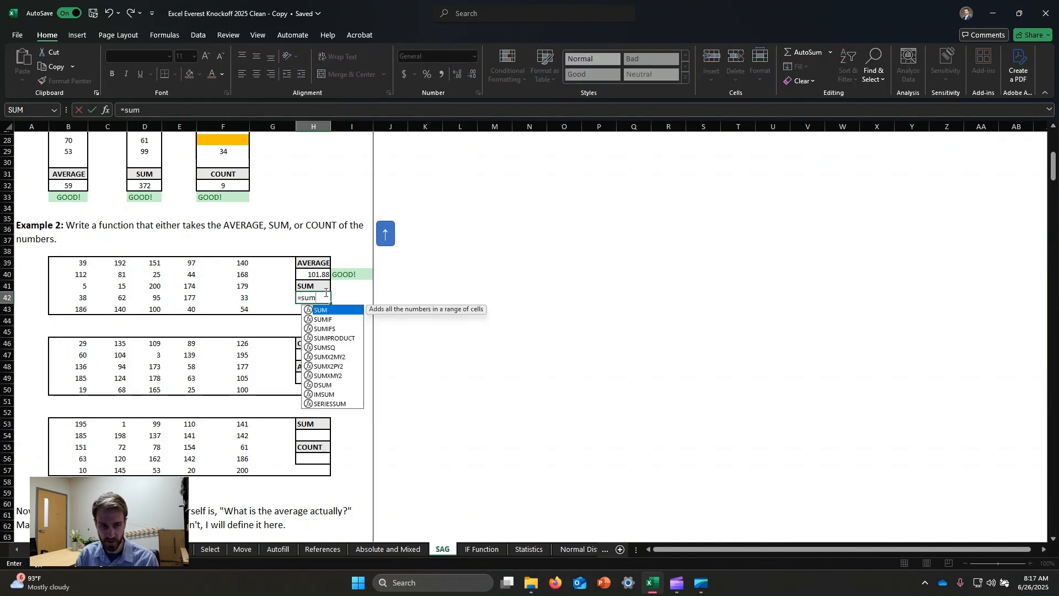
{"action": "type", "text": "("}
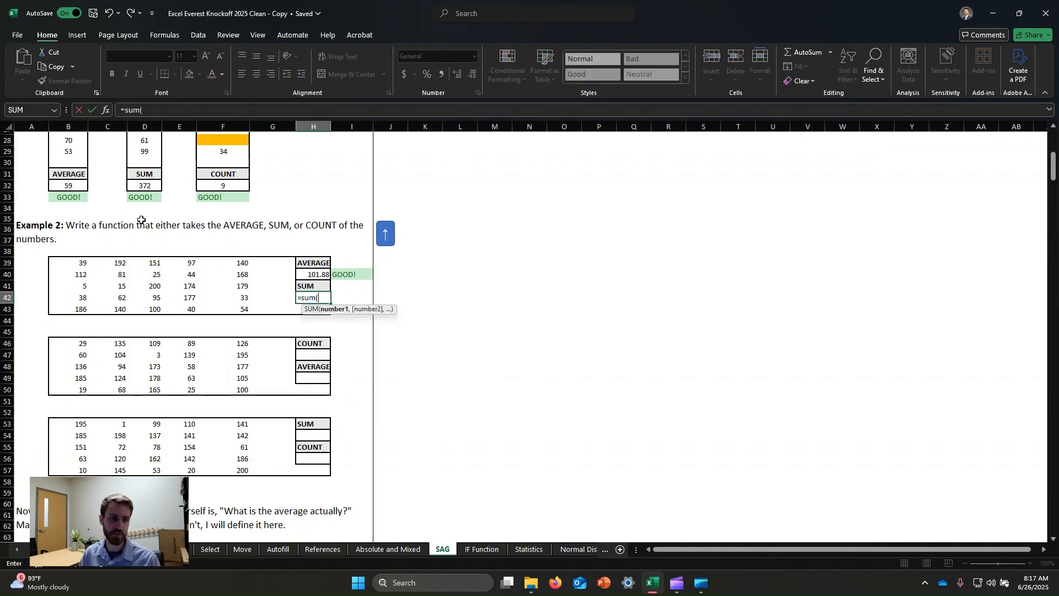
{"action": "left_click", "coordinate": [76, 263]}
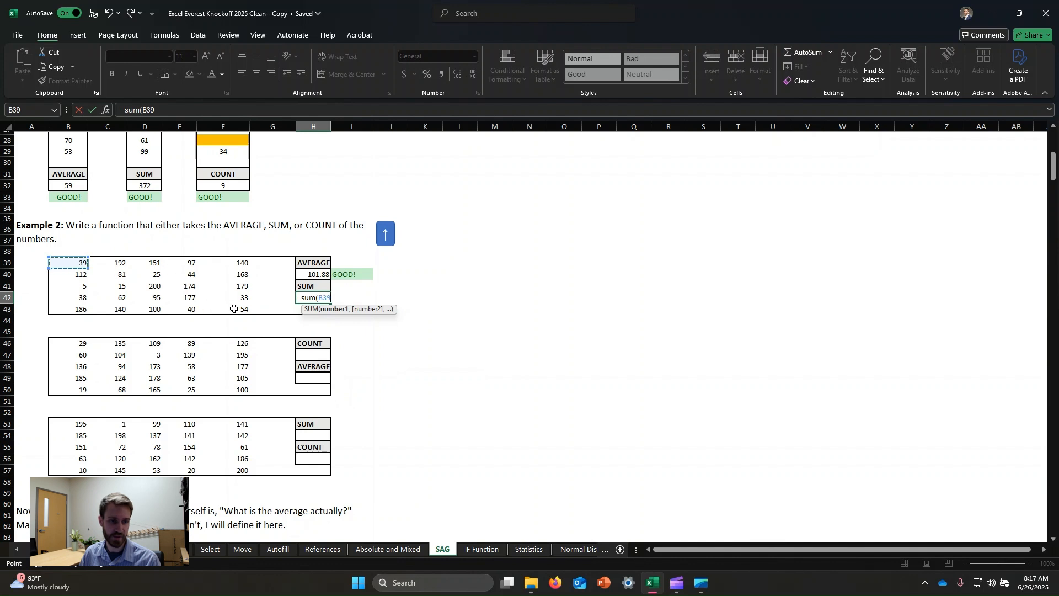
{"action": "left_click_drag", "start_coordinate": [234, 309], "coordinate": [233, 309]}
{"action": "type", "text": ")"}
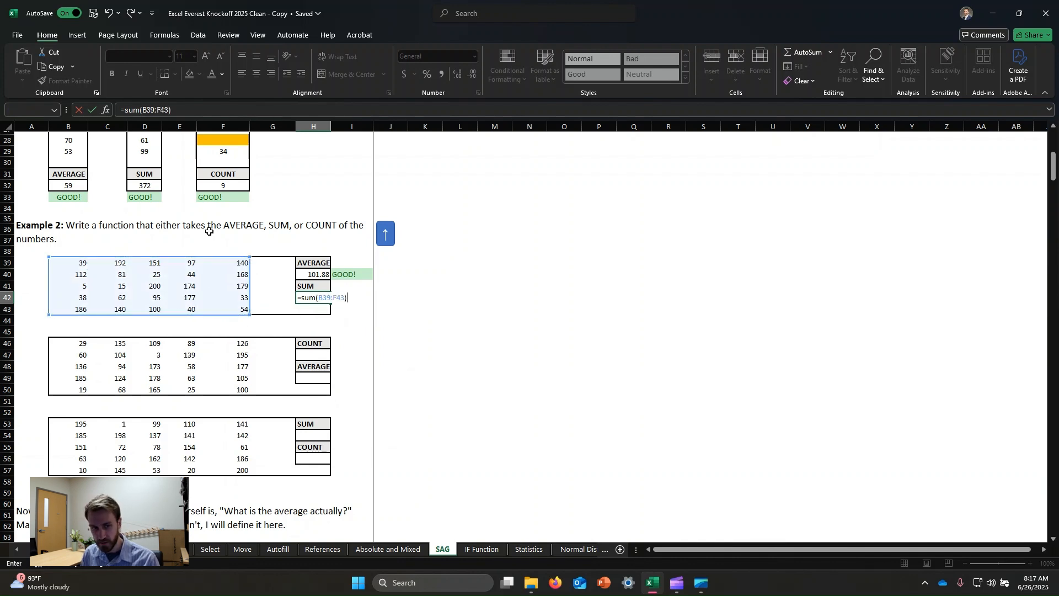
{"action": "key", "text": "Return"}
{"action": "left_click", "coordinate": [508, 331]}
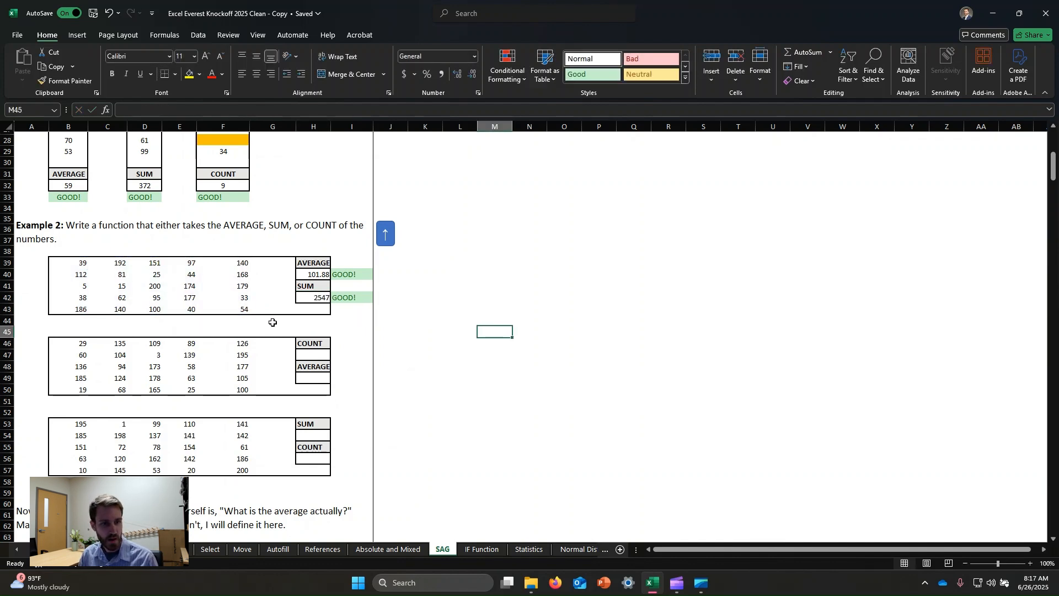
- Enter a COUNT formula in cell H47 covering the second number block, B46:F50
{"action": "scroll", "coordinate": [273, 322], "scroll_direction": "down", "scroll_amount": 1}
{"action": "left_click", "coordinate": [310, 325]}
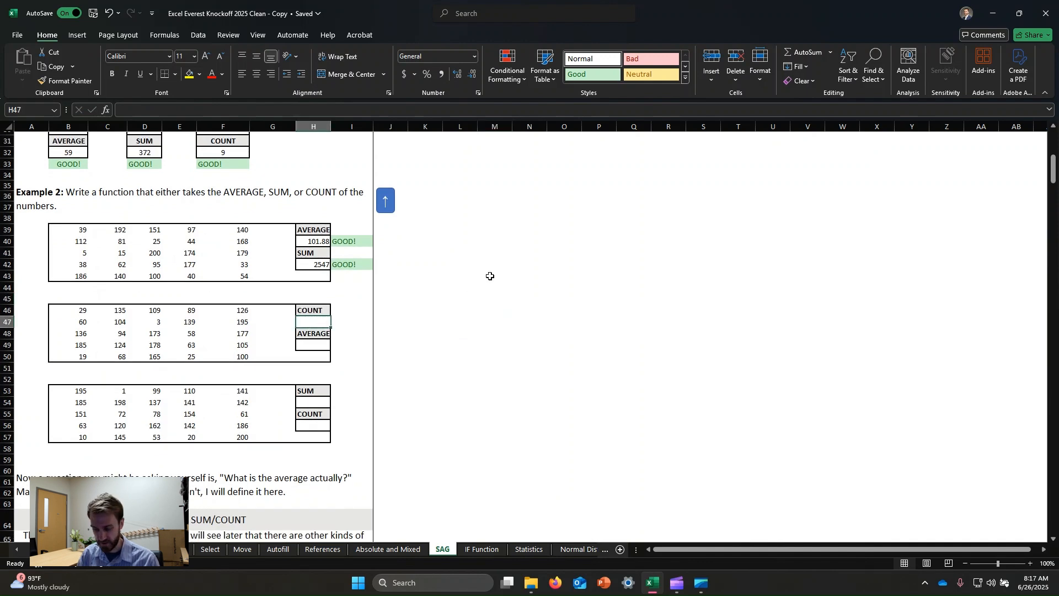
{"action": "type", "text": "=count("}
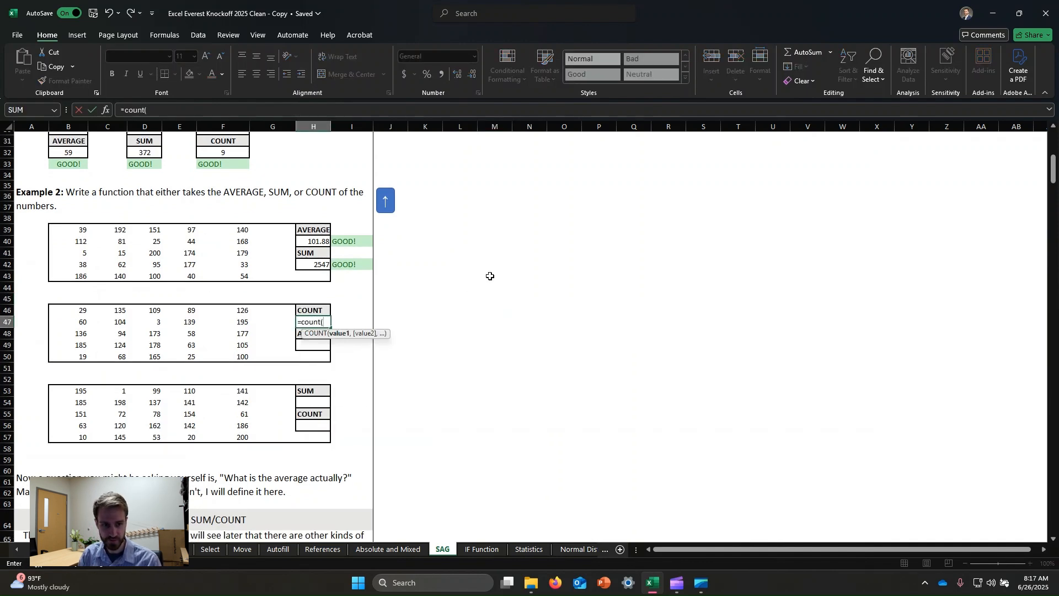
{"action": "left_click_drag", "start_coordinate": [78, 310], "coordinate": [229, 350]}
{"action": "key", "text": "Return"}
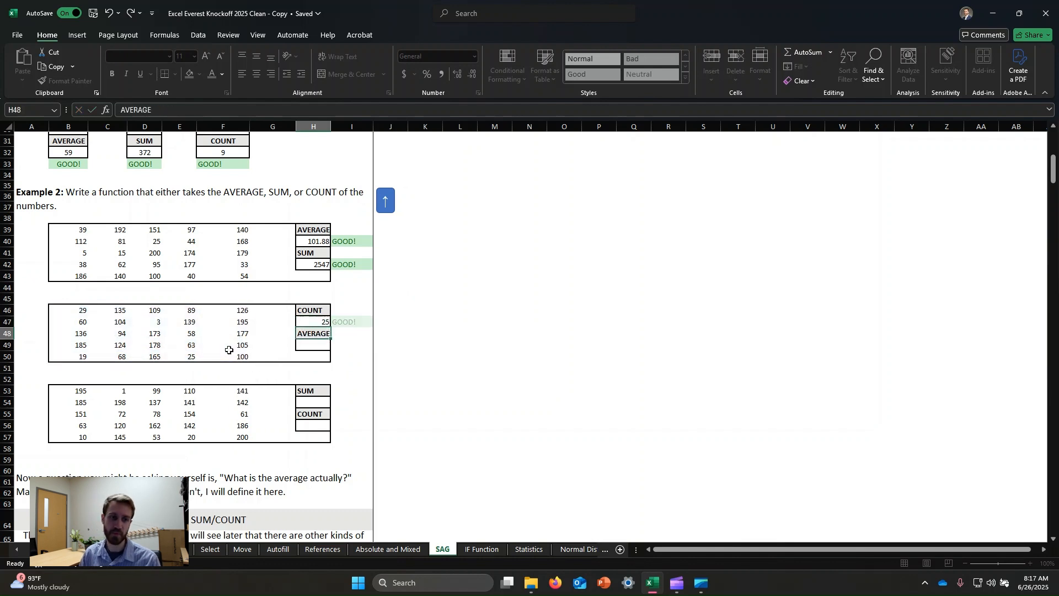
- Enter an AVERAGE formula in cell H49 covering B46:F50, and check the formulas in H47 and H42
{"action": "left_click", "coordinate": [314, 348]}
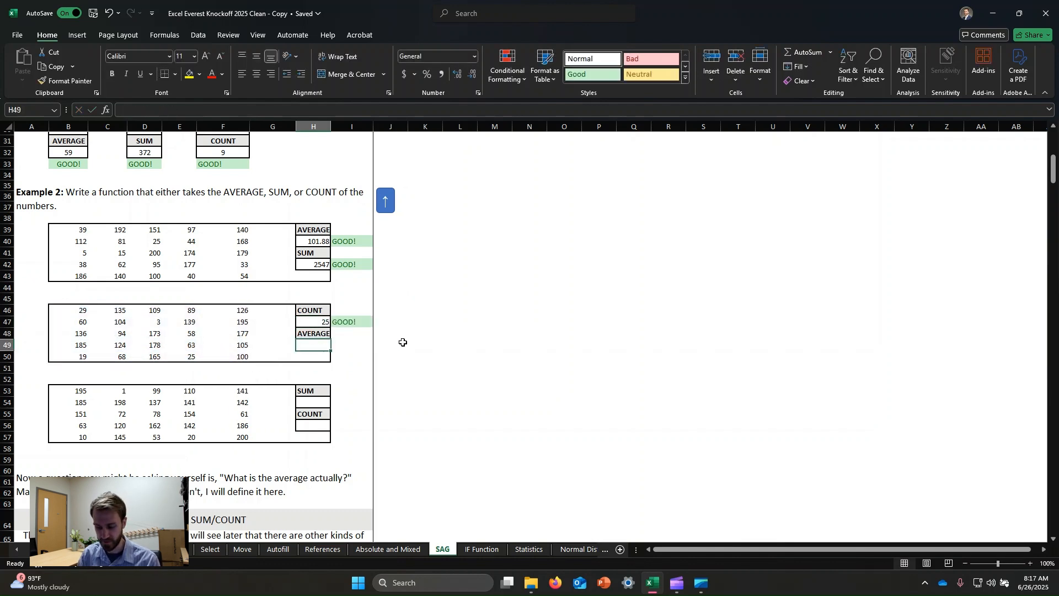
{"action": "type", "text": "=av"}
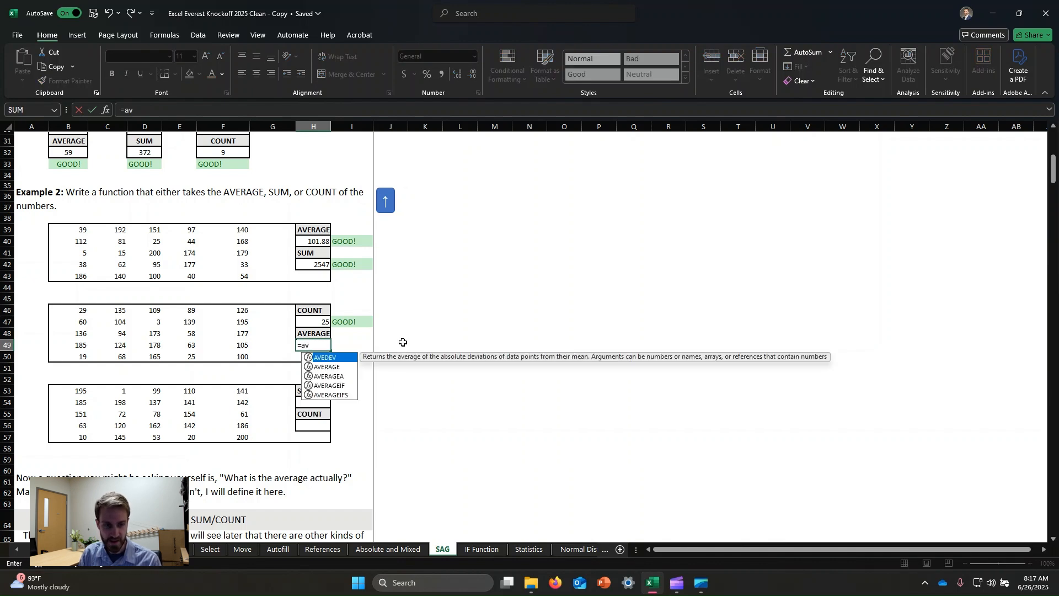
{"action": "key", "text": "Down"}
{"action": "key", "text": "Down"}
{"action": "key", "text": "Down"}
{"action": "key", "text": "Up"}
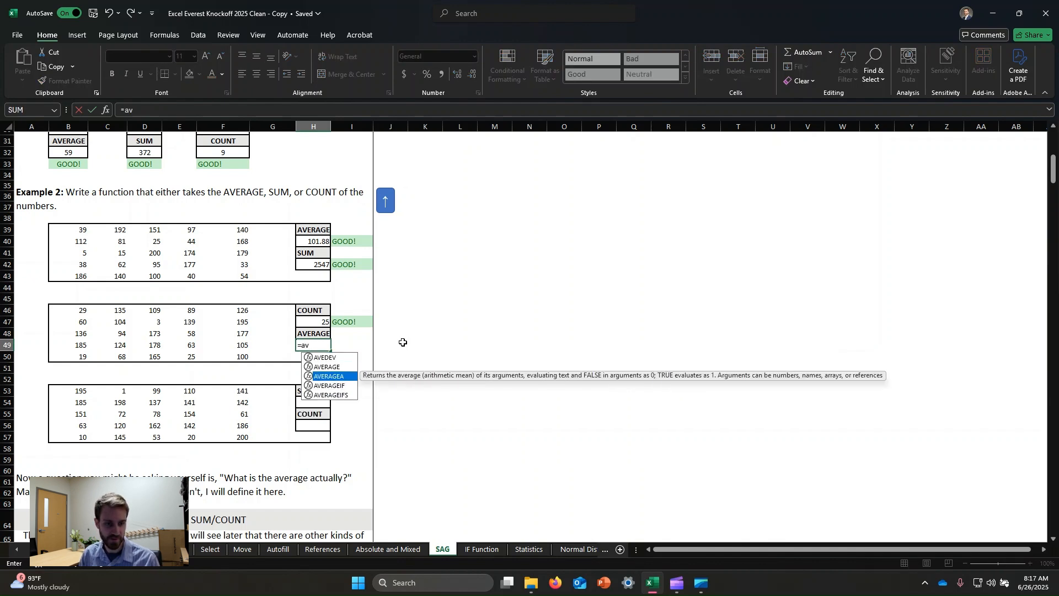
{"action": "key", "text": "Down"}
{"action": "key", "text": "Down"}
{"action": "key", "text": "Up"}
{"action": "key", "text": "Up"}
{"action": "key", "text": "Up"}
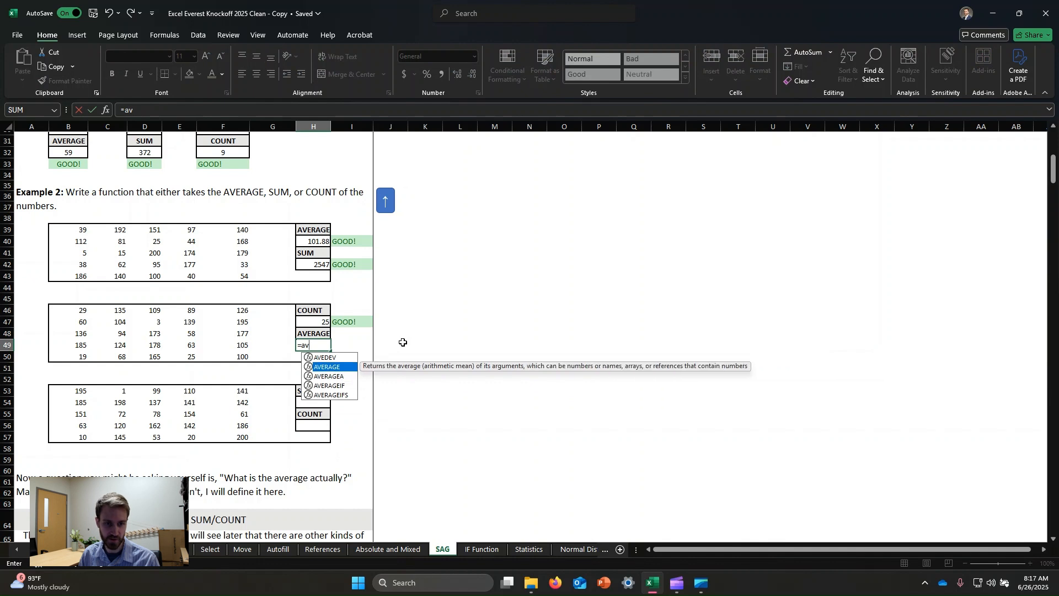
{"action": "key", "text": "Tab"}
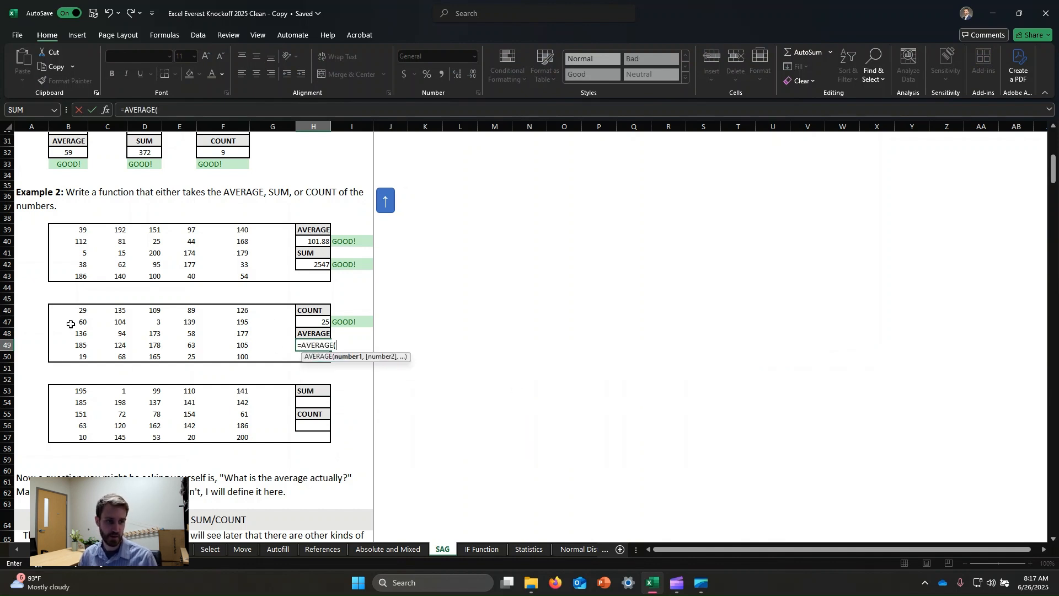
{"action": "left_click_drag", "start_coordinate": [76, 312], "coordinate": [227, 351]}
{"action": "type", "text": ")"}
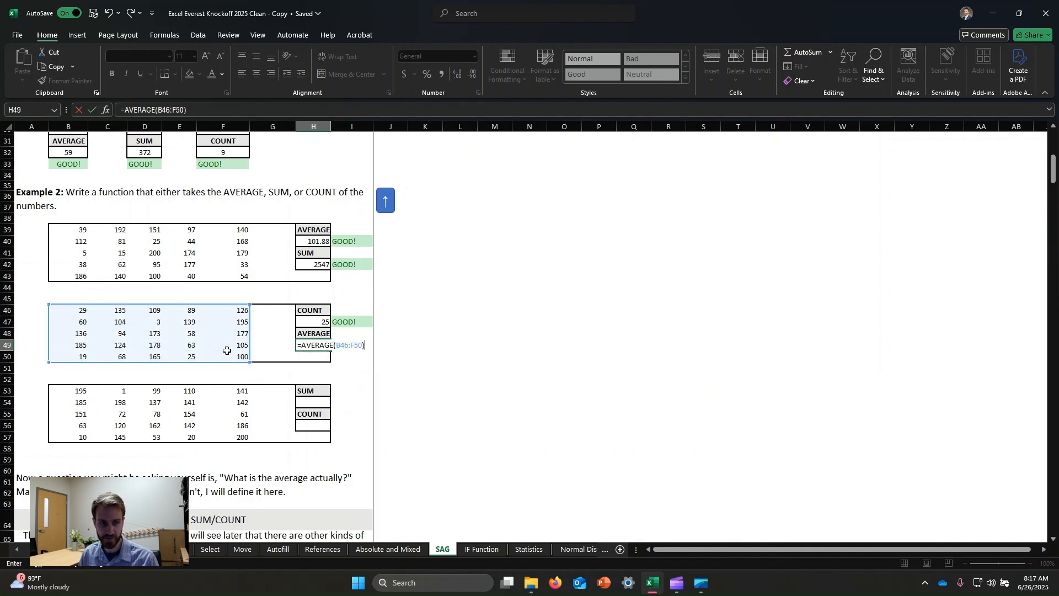
{"action": "key", "text": "Return"}
{"action": "left_click", "coordinate": [322, 323]}
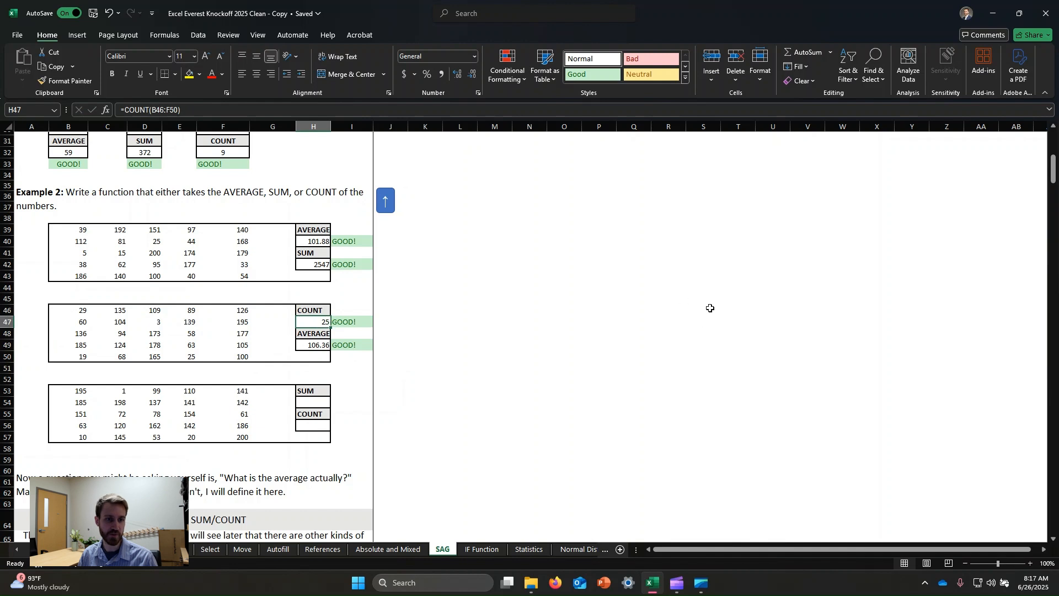
{"action": "left_click", "coordinate": [316, 265]}
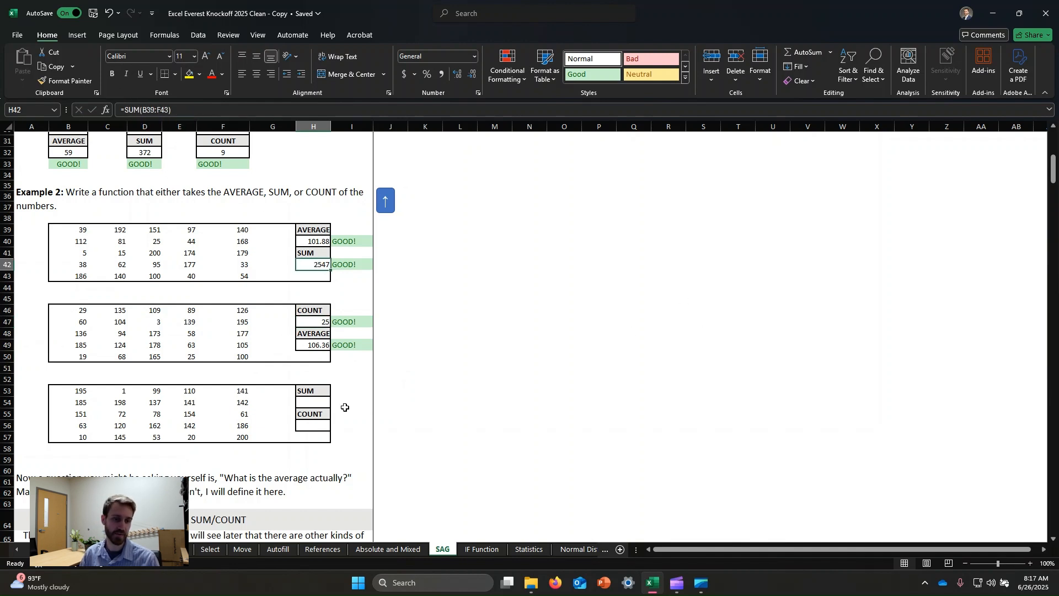
- Enter a SUM formula in cell H54 covering the third number block, B53:F57
{"action": "left_click", "coordinate": [319, 402]}
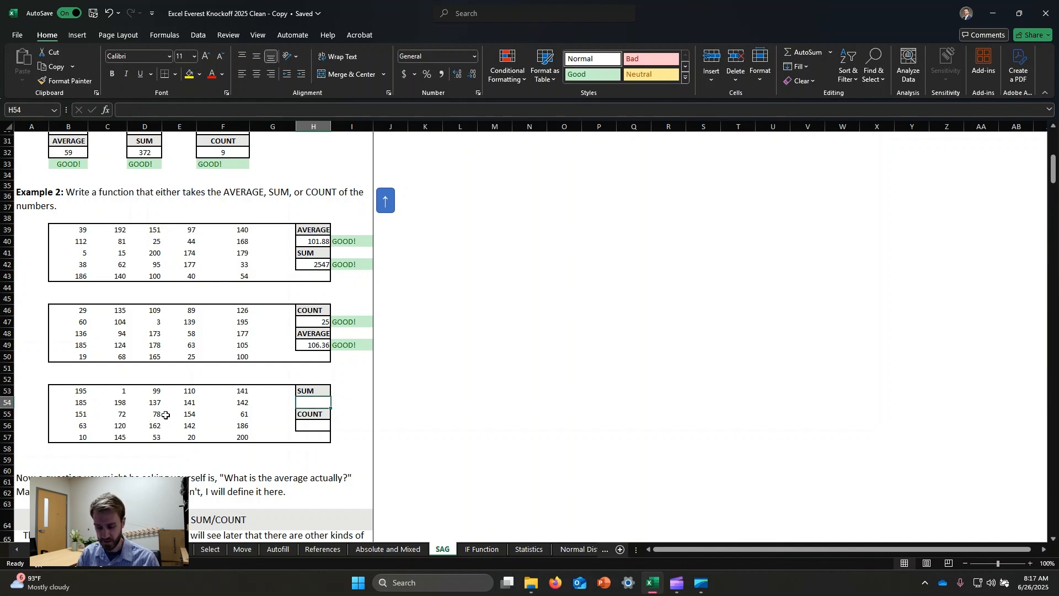
{"action": "type", "text": "=sum("}
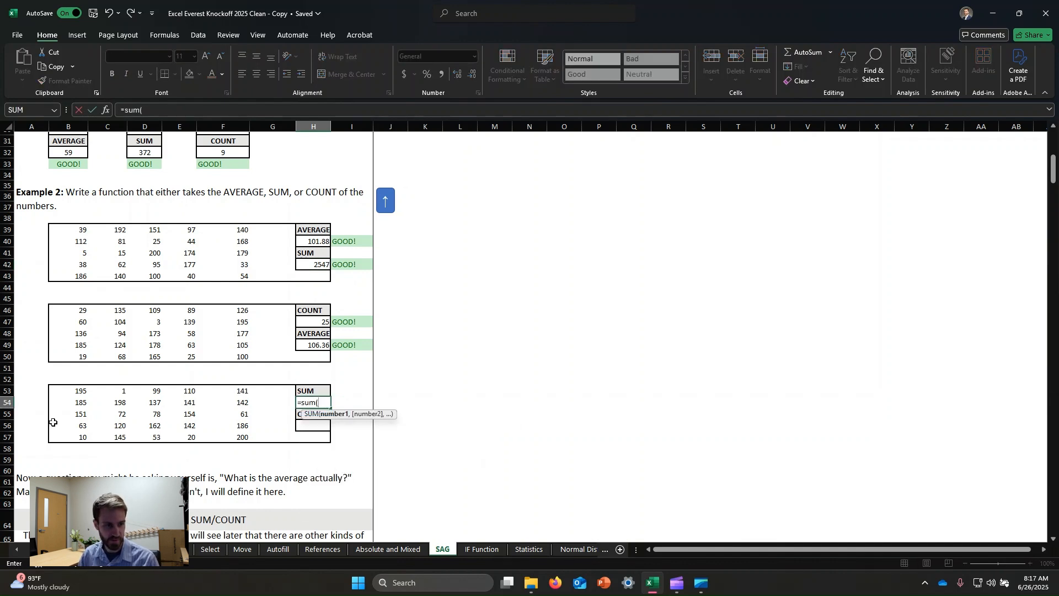
{"action": "left_click_drag", "start_coordinate": [64, 389], "coordinate": [248, 441]}
{"action": "key", "text": "Return"}
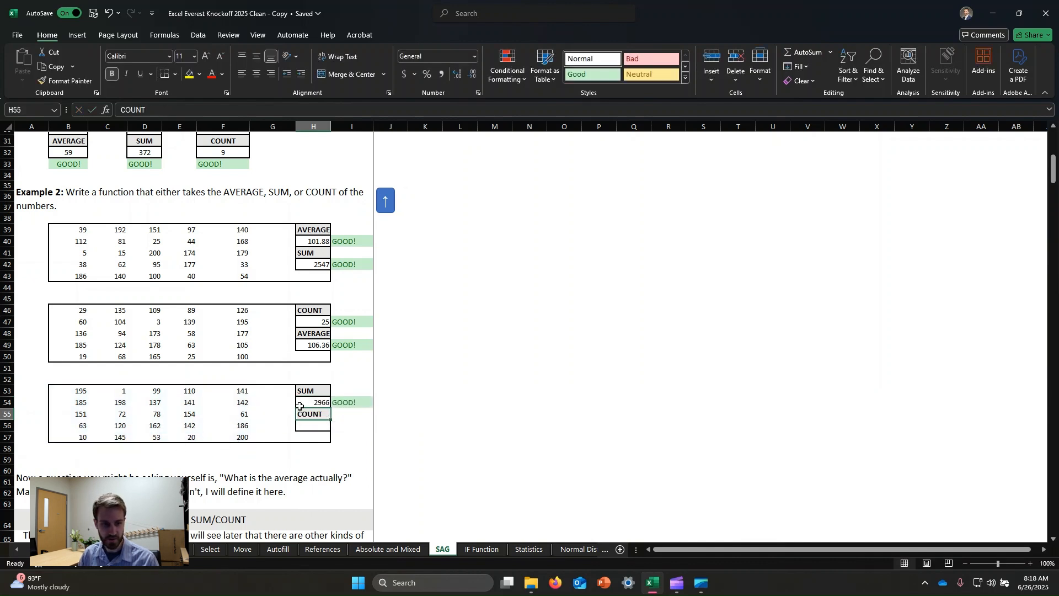
- Enter a COUNT formula in cell H56 covering the third number block, B53:F57
{"action": "left_click", "coordinate": [314, 427]}
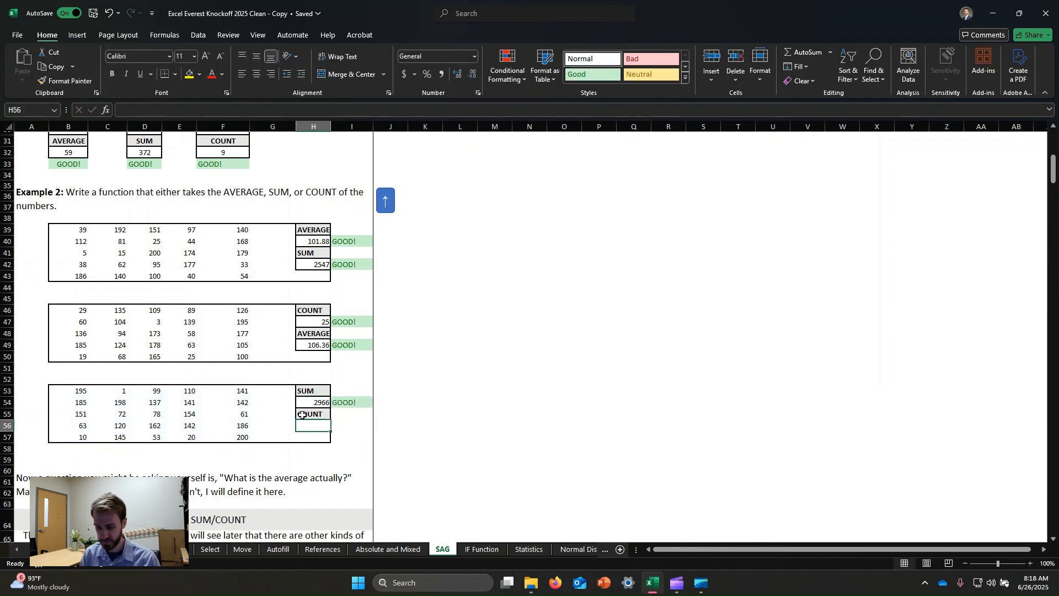
{"action": "type", "text": "=count("}
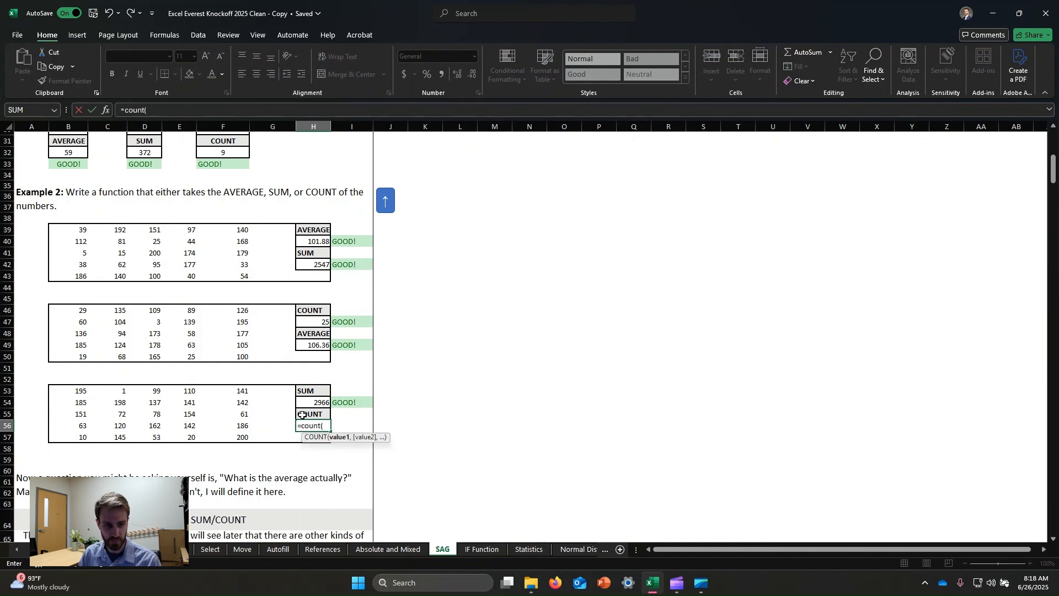
{"action": "left_click", "coordinate": [84, 392]}
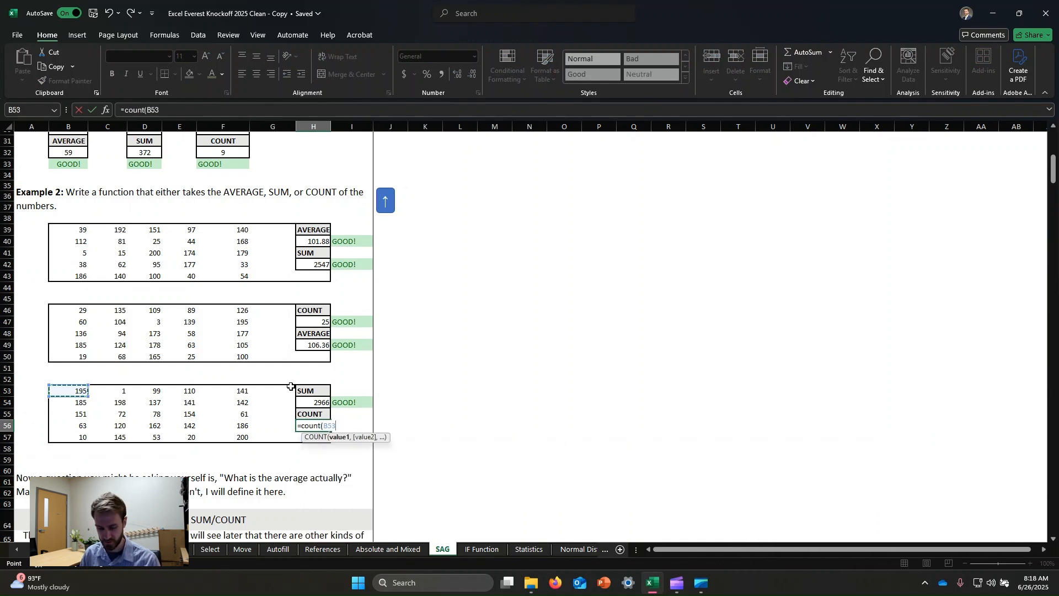
{"action": "key", "text": "shift+Right"}
{"action": "key", "text": "shift+Right"}
{"action": "key", "text": "shift+Right"}
{"action": "key", "text": "shift+Right"}
{"action": "key", "text": "shift+Down"}
{"action": "key", "text": "shift+Down"}
{"action": "key", "text": "shift+Down"}
{"action": "key", "text": "shift+Down"}
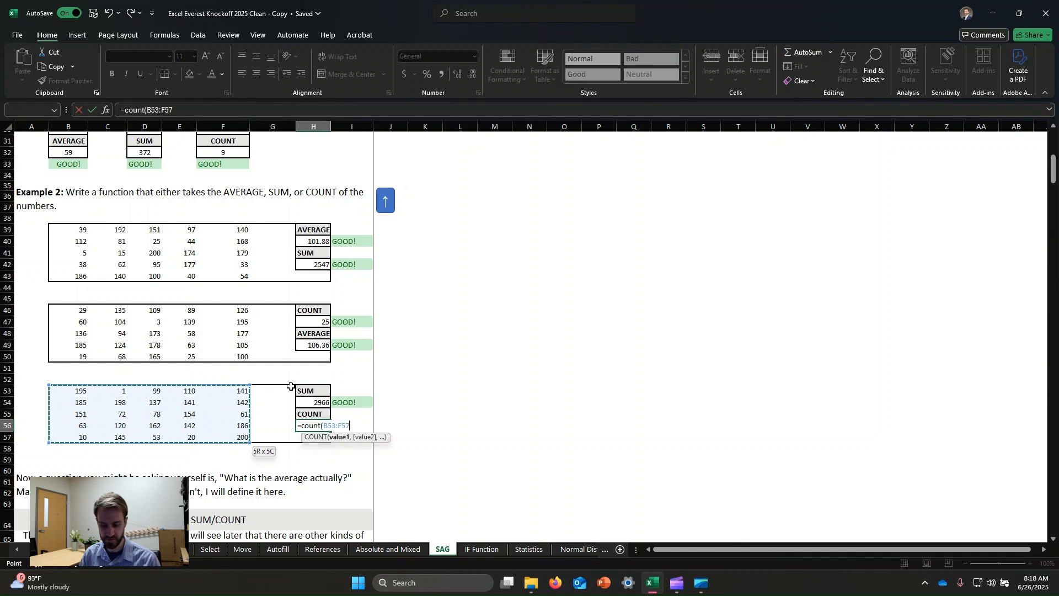
{"action": "type", "text": ")"}
{"action": "key", "text": "Return"}
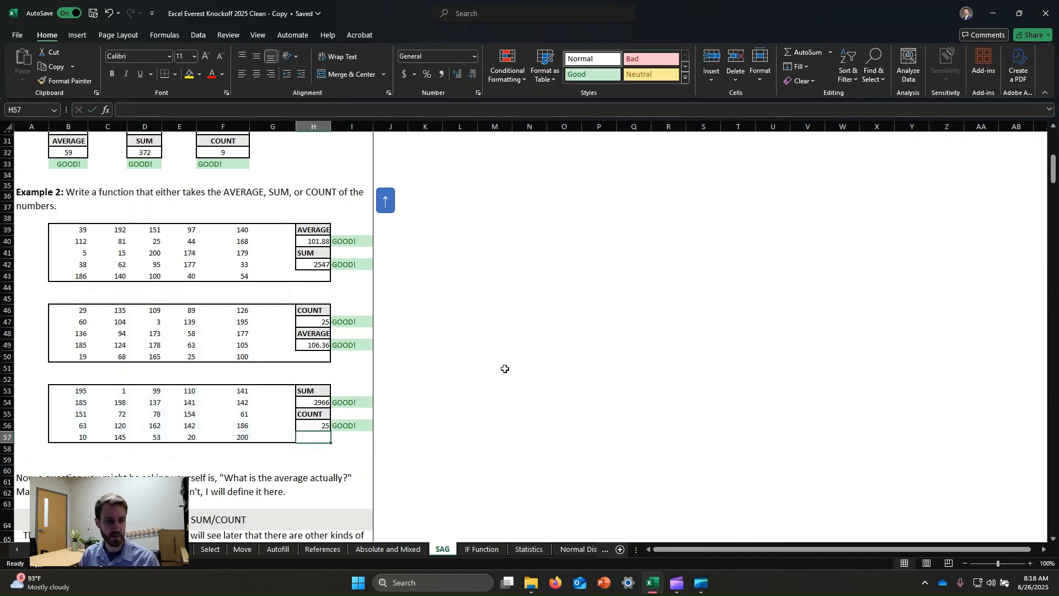
- Read the definition of AVERAGE below Example 2 and the instructions for Example 3
{"action": "scroll", "coordinate": [503, 358], "scroll_direction": "down", "scroll_amount": 2}
{"action": "left_click", "coordinate": [263, 399]}
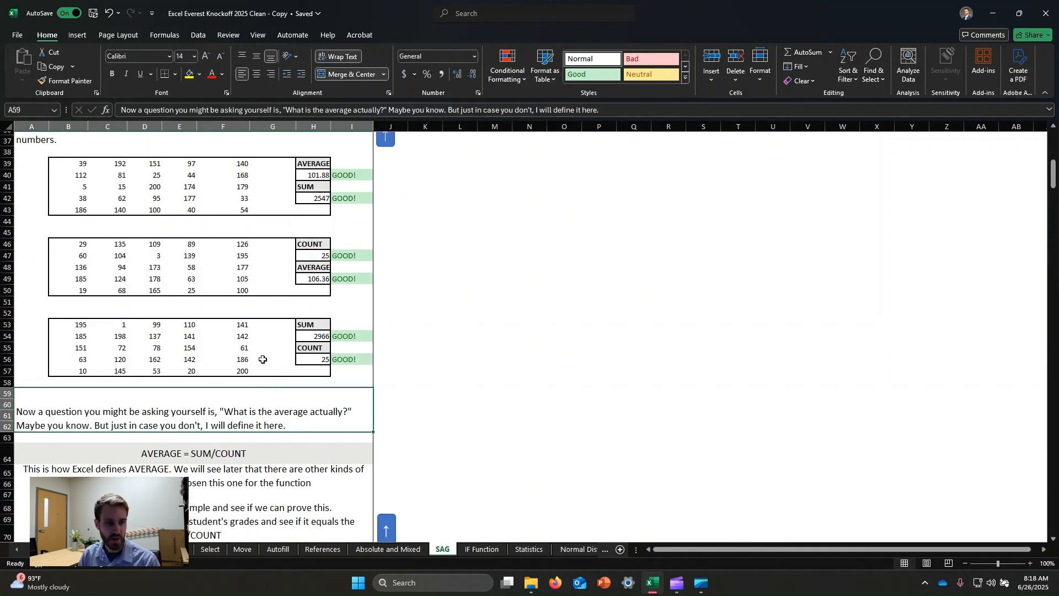
{"action": "scroll", "coordinate": [309, 320], "scroll_direction": "down", "scroll_amount": 1}
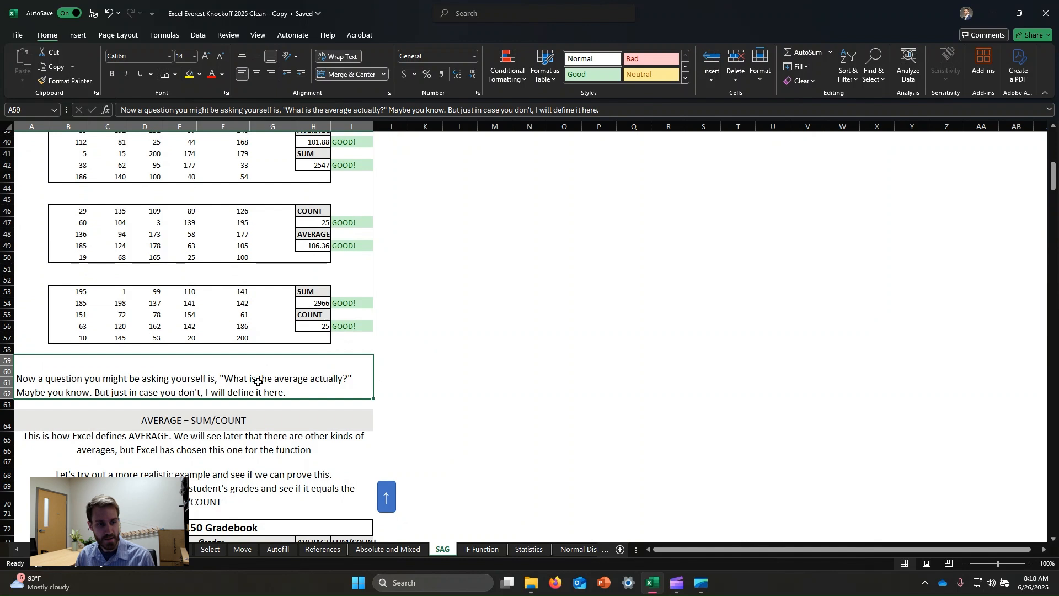
{"action": "scroll", "coordinate": [222, 357], "scroll_direction": "down", "scroll_amount": 2}
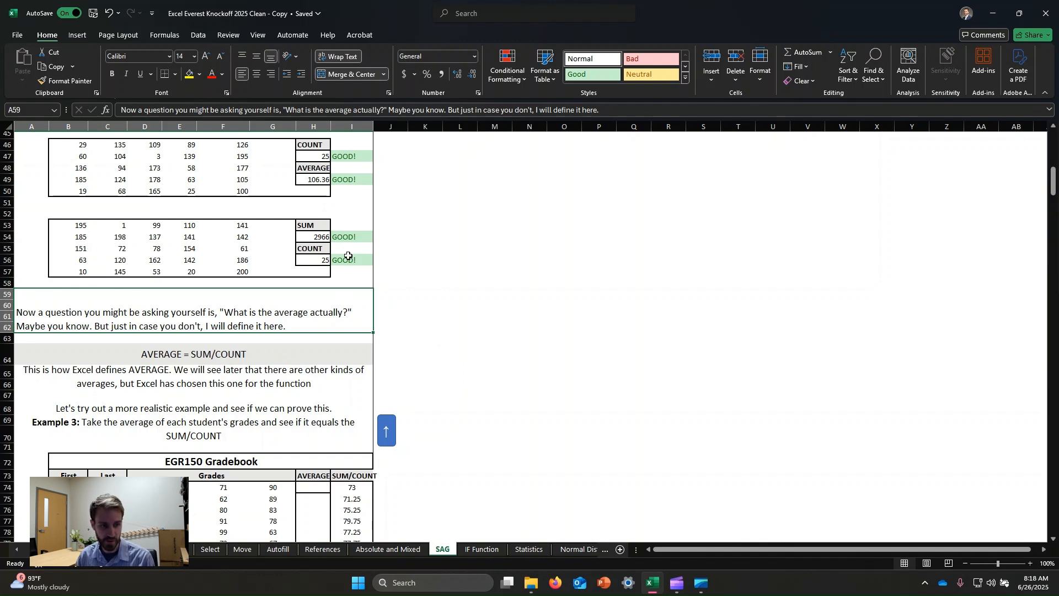
{"action": "scroll", "coordinate": [249, 286], "scroll_direction": "down", "scroll_amount": 3}
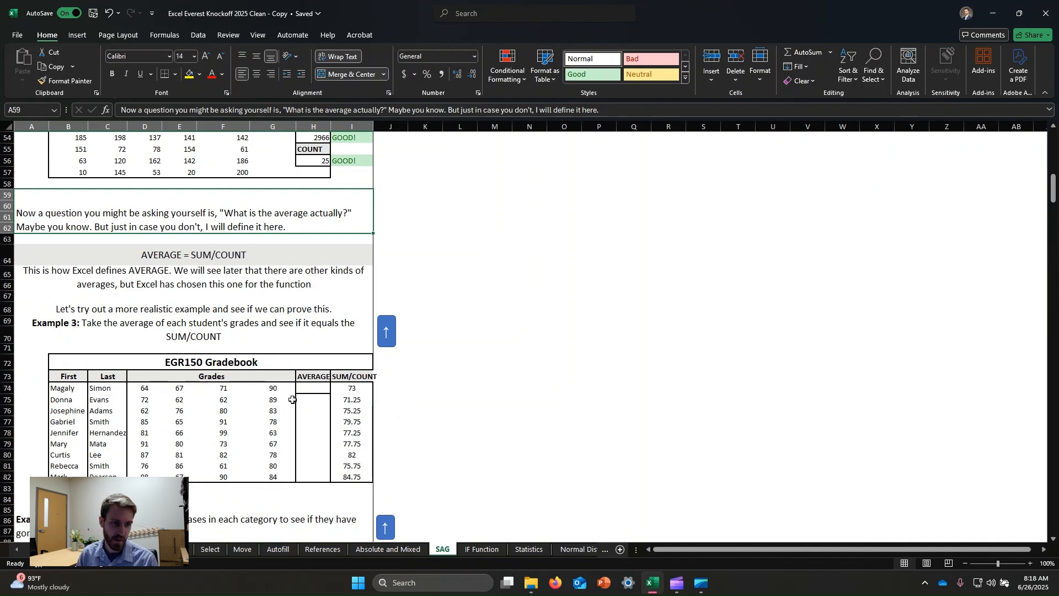
- Examine the grades in the EGR150 Gradebook and the SUM/COUNT formula in cell I74, leaving the formula unedited
{"action": "left_click", "coordinate": [168, 398]}
{"action": "left_click", "coordinate": [281, 444]}
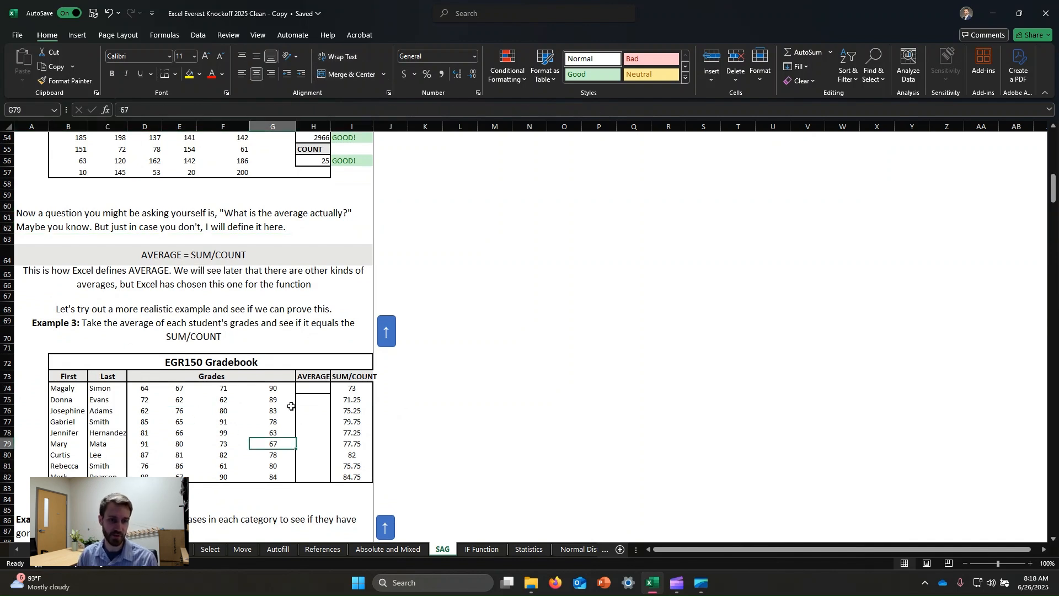
{"action": "left_click", "coordinate": [150, 389]}
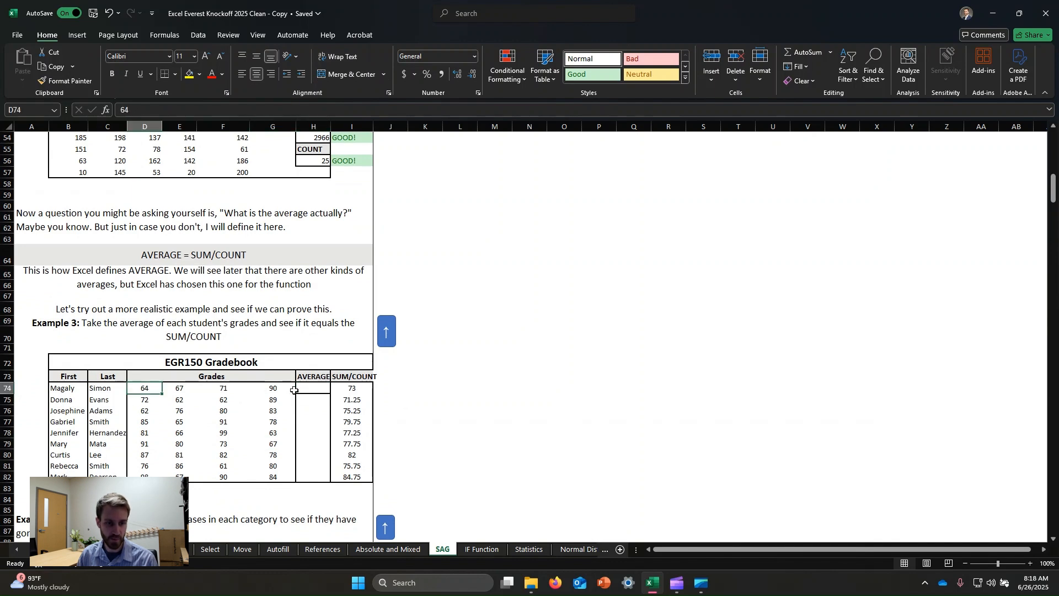
{"action": "left_click", "coordinate": [347, 388]}
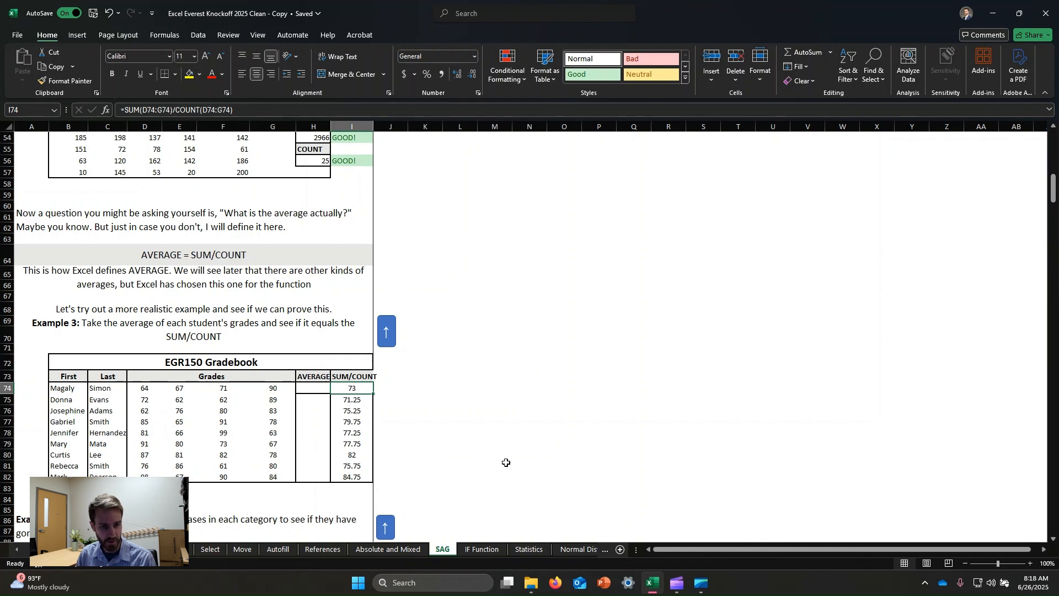
{"action": "left_click", "coordinate": [527, 444]}
{"action": "left_click", "coordinate": [348, 389]}
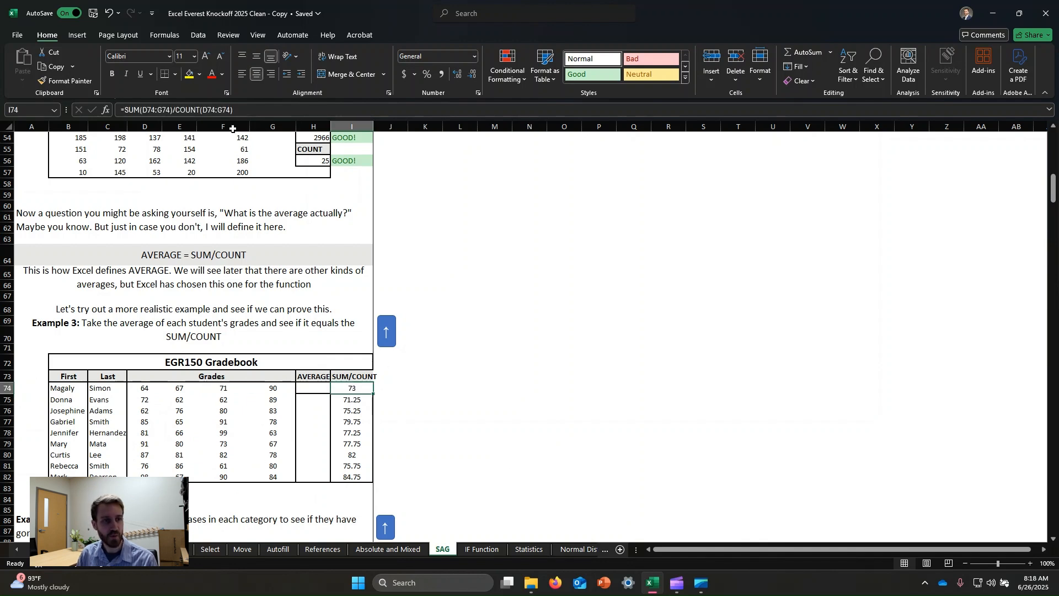
{"action": "left_click", "coordinate": [135, 111]}
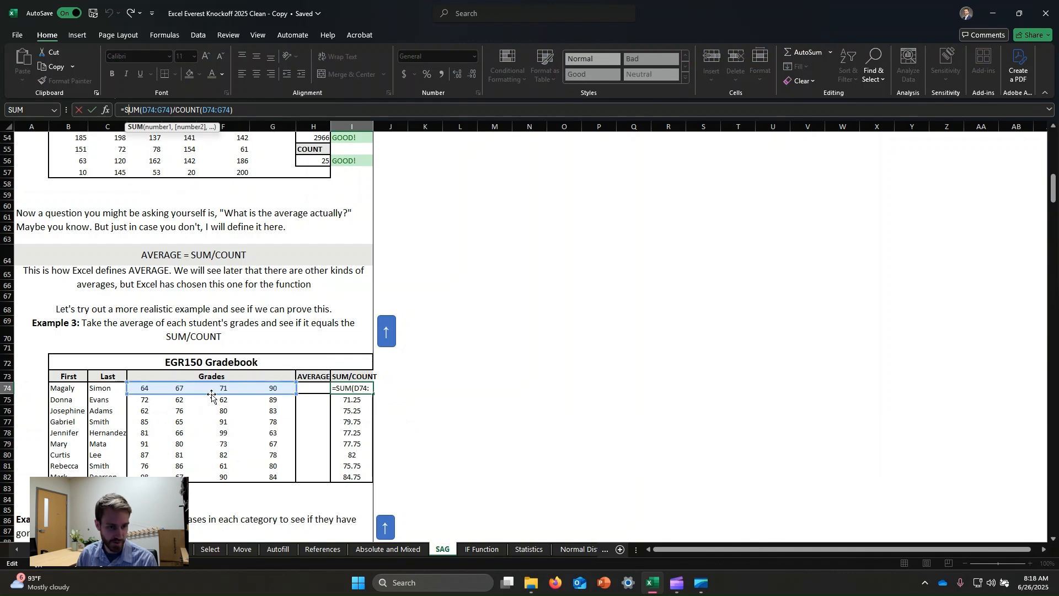
{"action": "left_click", "coordinate": [496, 421]}
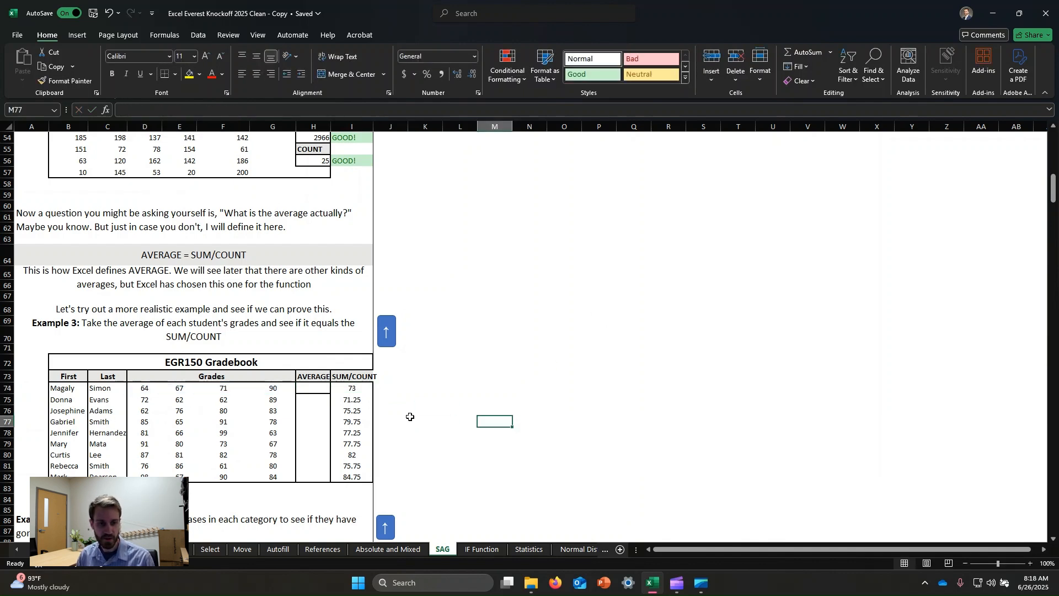
- Enter an AVERAGE formula in cell H74 covering the first student's grades, D74:G74
{"action": "left_click", "coordinate": [314, 388]}
{"action": "type", "text": "=average("}
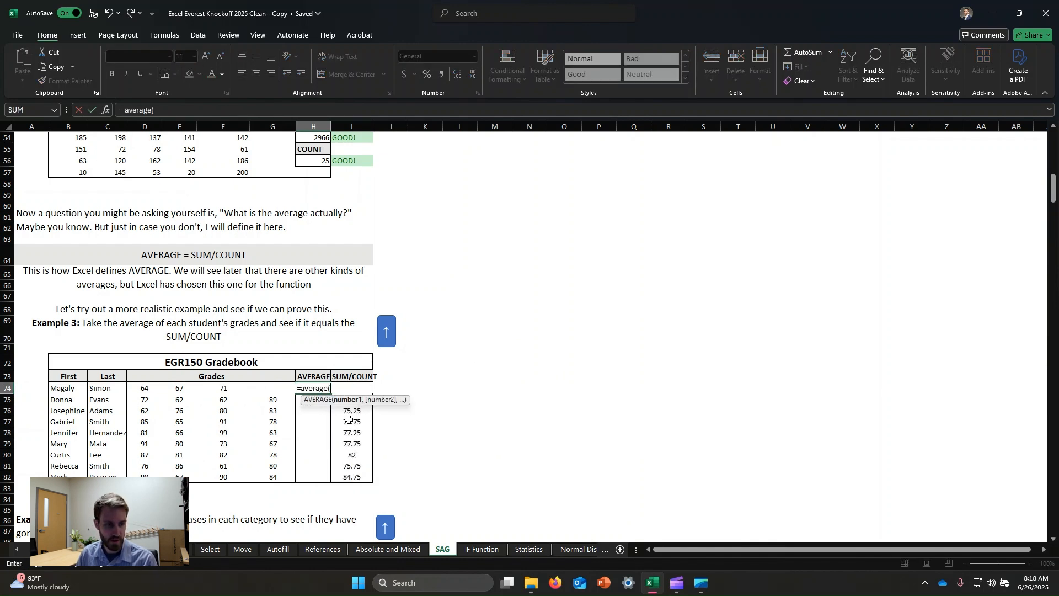
{"action": "left_click_drag", "start_coordinate": [141, 390], "coordinate": [273, 388]}
{"action": "type", "text": ")"}
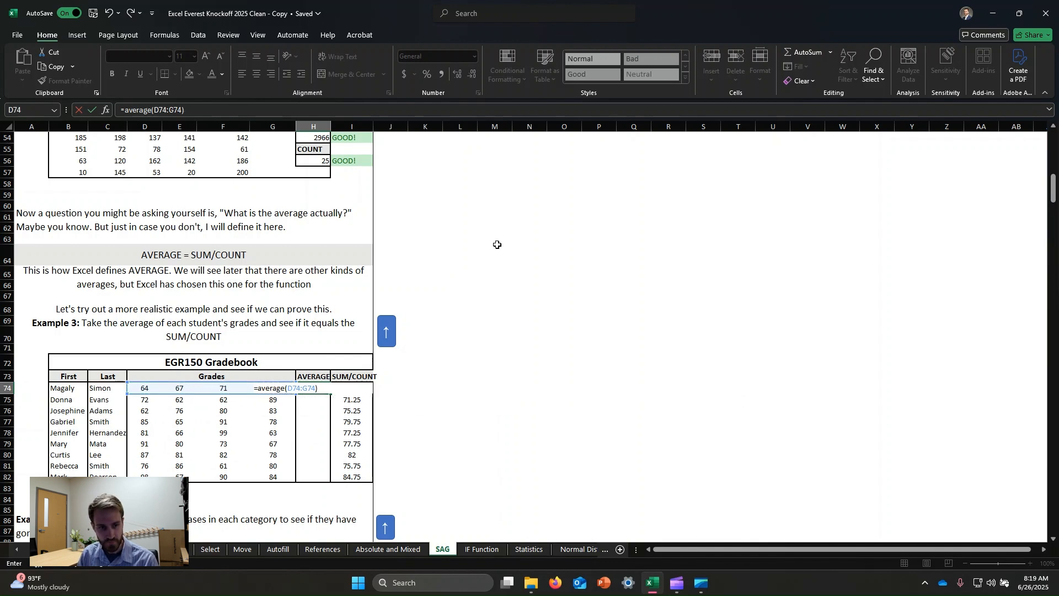
{"action": "key", "text": "Return"}
- Fill the AVERAGE formula from H74 down through H82 and check the copied formula in H79
{"action": "left_click", "coordinate": [328, 389]}
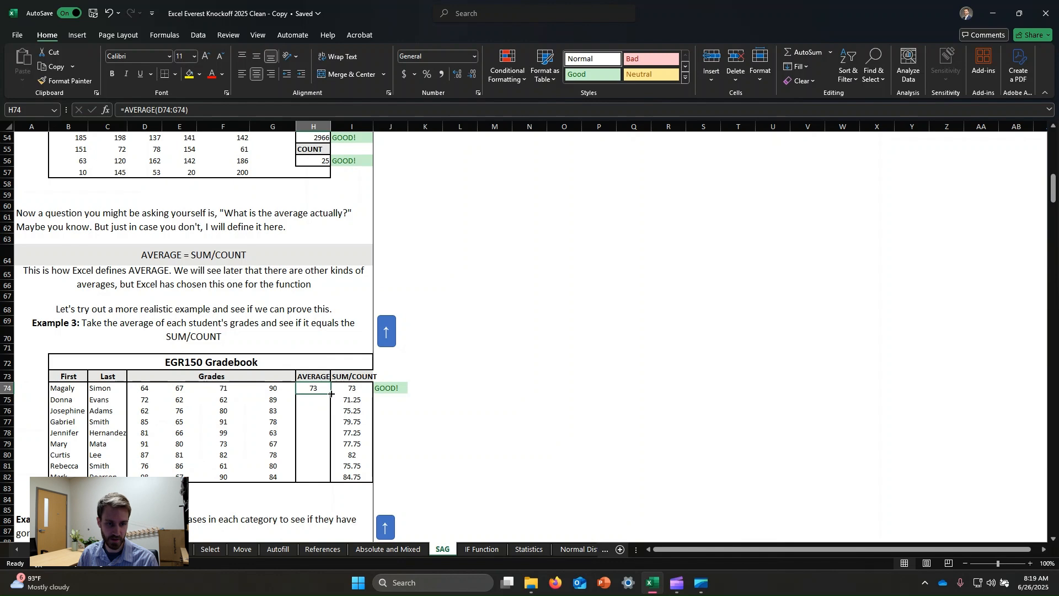
{"action": "left_click_drag", "start_coordinate": [331, 394], "coordinate": [338, 477]}
{"action": "left_click", "coordinate": [531, 398]}
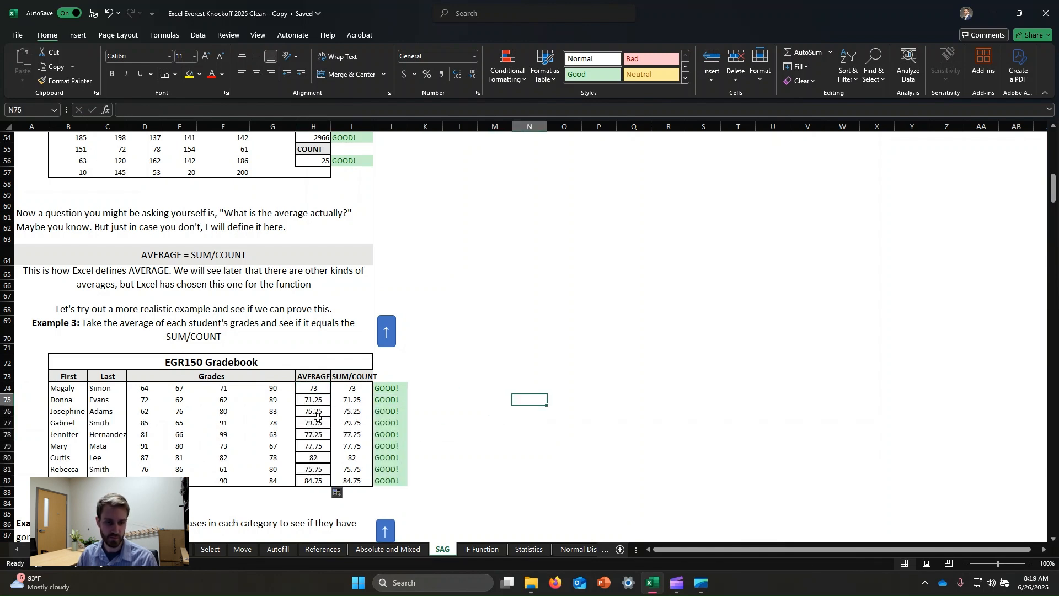
{"action": "double_click", "coordinate": [312, 448]}
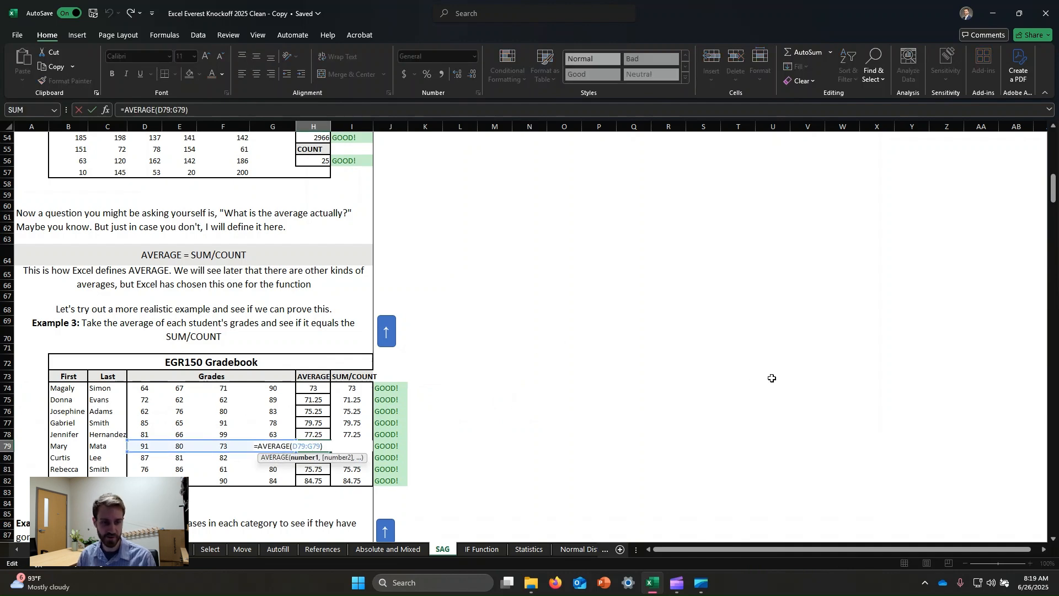
{"action": "key", "text": "Escape"}
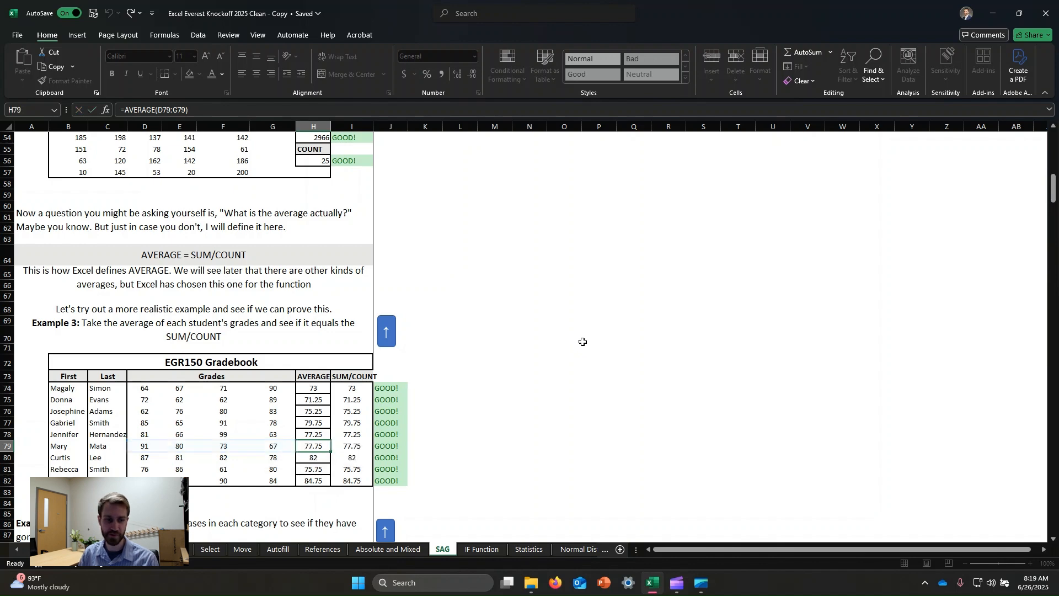
- Examine the Example 4 Monthly Expenses table, looking over the budget row C92:G92 and the Groceries expenses C93:C97
{"action": "scroll", "coordinate": [634, 408], "scroll_direction": "down", "scroll_amount": 3}
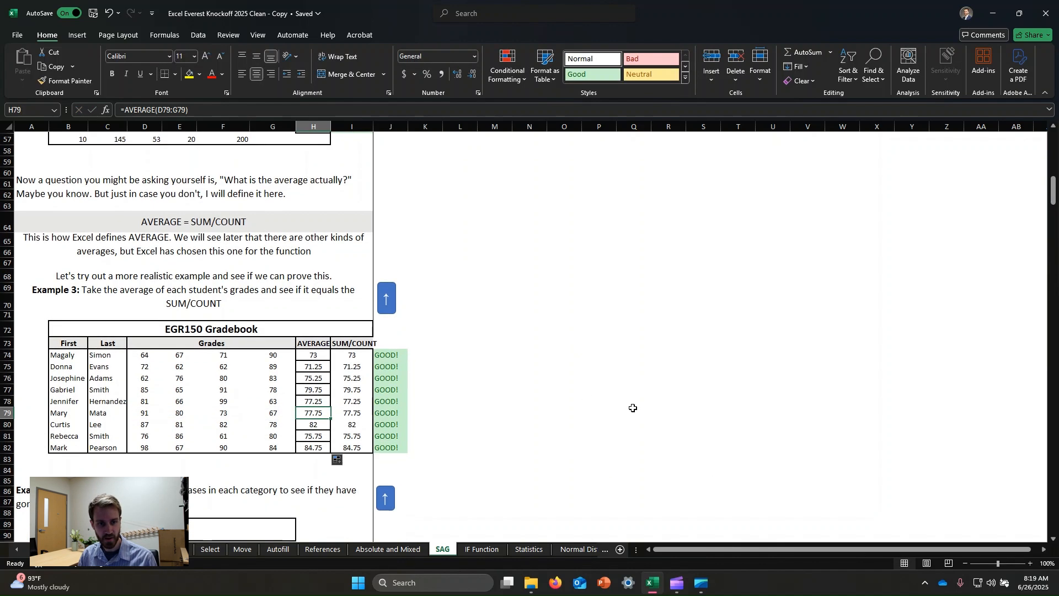
{"action": "scroll", "coordinate": [667, 350], "scroll_direction": "down", "scroll_amount": 3}
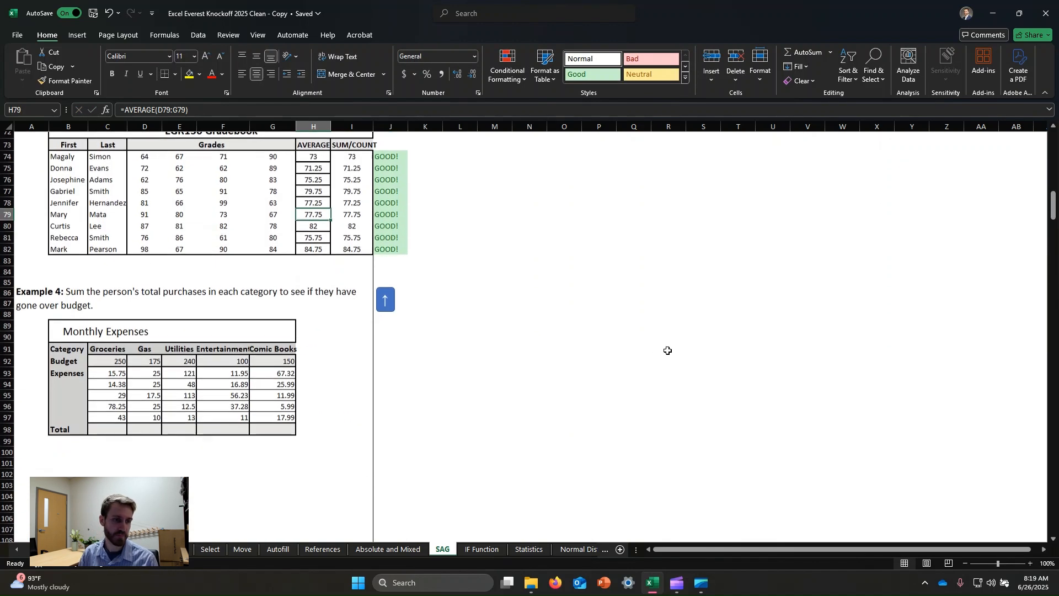
{"action": "left_click", "coordinate": [105, 430]}
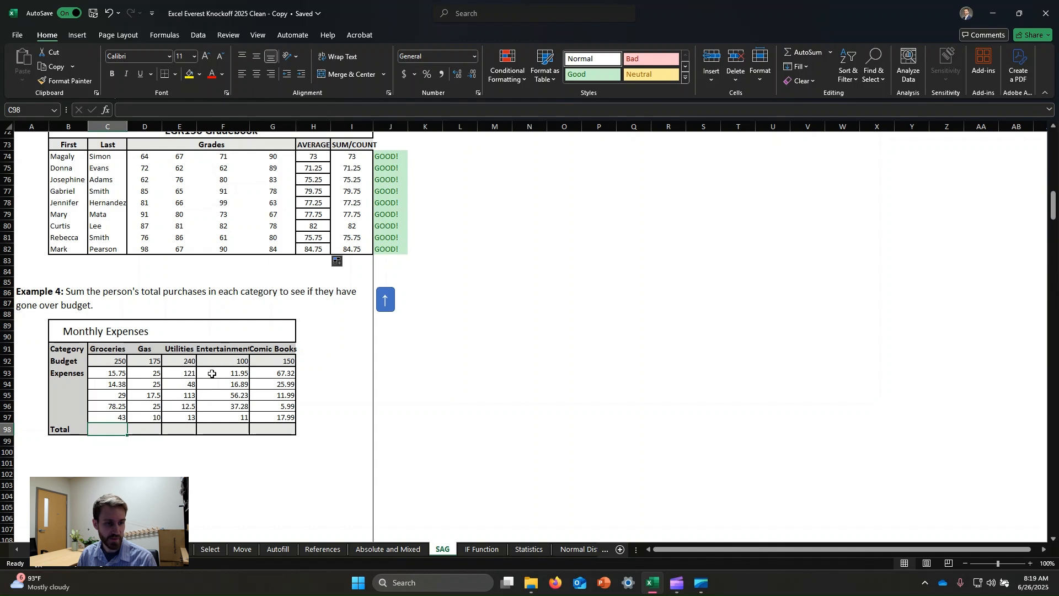
{"action": "left_click_drag", "start_coordinate": [109, 361], "coordinate": [287, 361]}
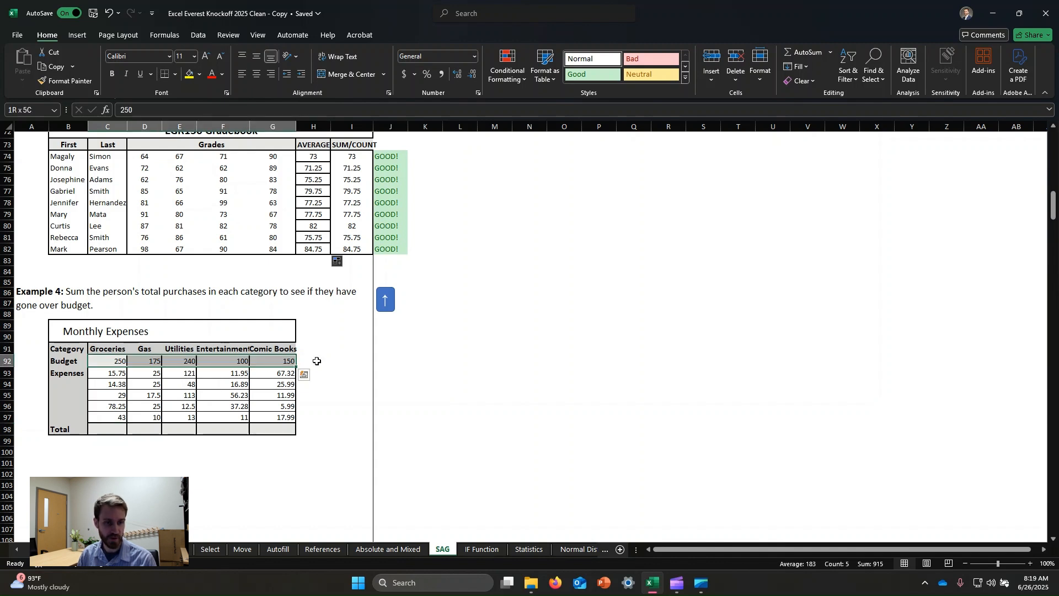
{"action": "left_click", "coordinate": [186, 405]}
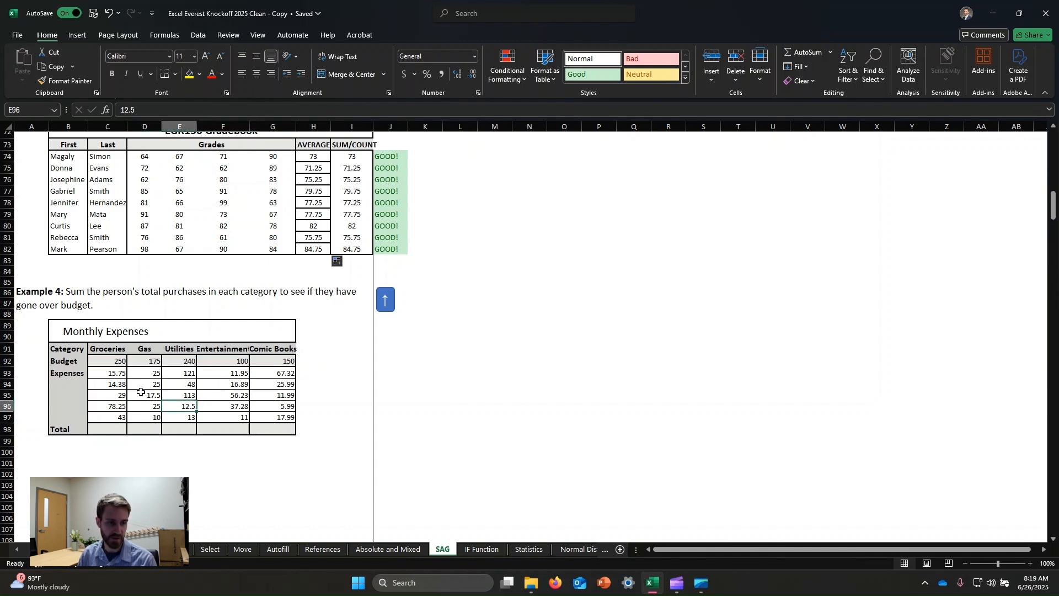
{"action": "left_click_drag", "start_coordinate": [116, 373], "coordinate": [118, 417]}
{"action": "left_click", "coordinate": [573, 371]}
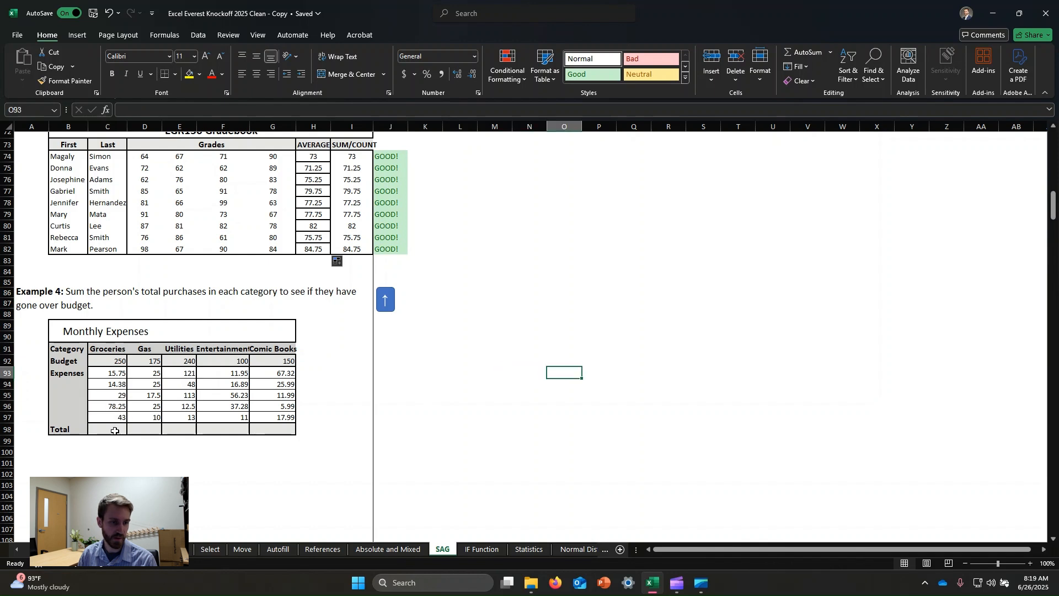
- Enter a SUM formula in cell C98 totalling the Groceries expenses, C93:C97
{"action": "left_click", "coordinate": [114, 431]}
{"action": "type", "text": "=sum("}
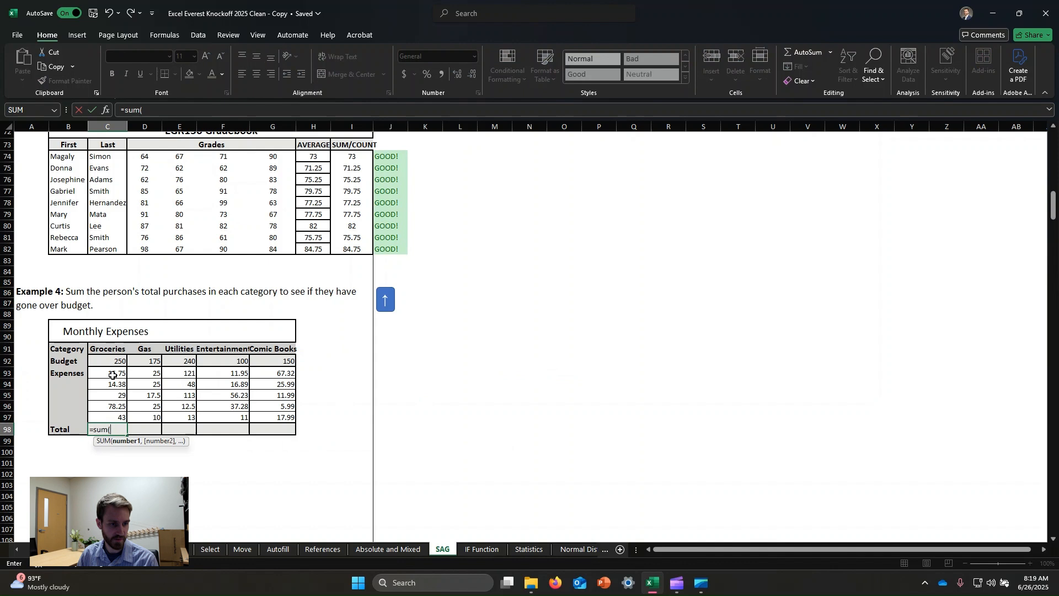
{"action": "left_click_drag", "start_coordinate": [112, 375], "coordinate": [107, 412]}
{"action": "type", "text": ")"}
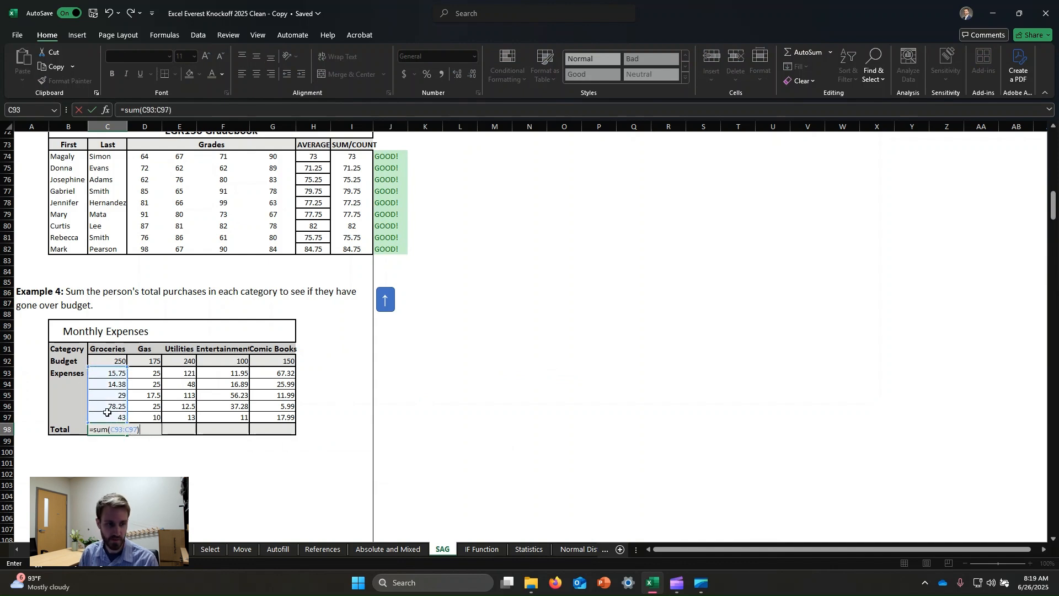
{"action": "key", "text": "Return"}
- Fill the SUM formula from C98 across through G98 and check the copied formula in the Entertainment total, F98
{"action": "left_click", "coordinate": [116, 429]}
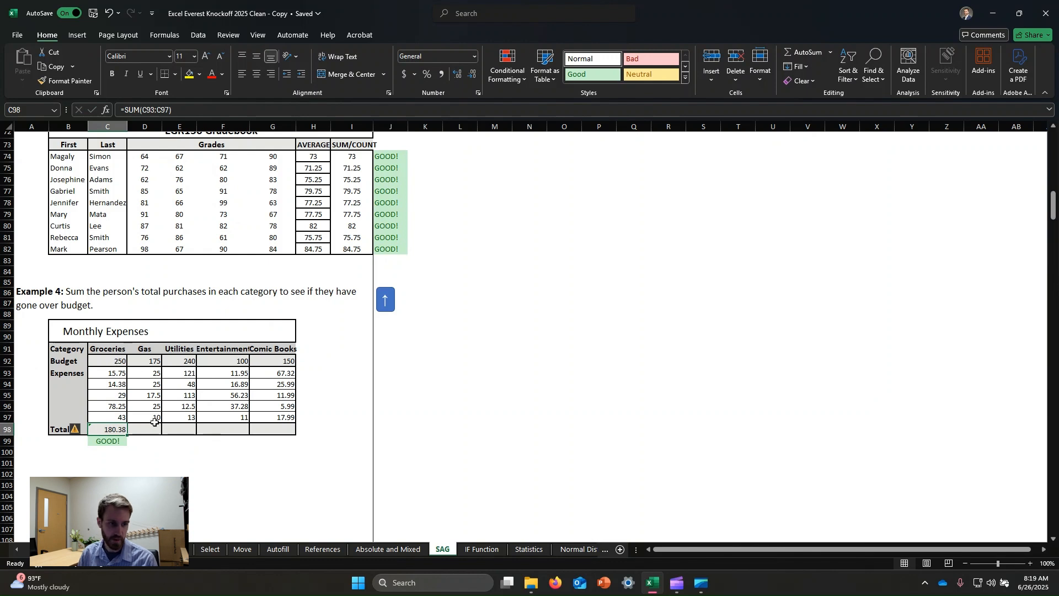
{"action": "left_click_drag", "start_coordinate": [129, 435], "coordinate": [291, 435]}
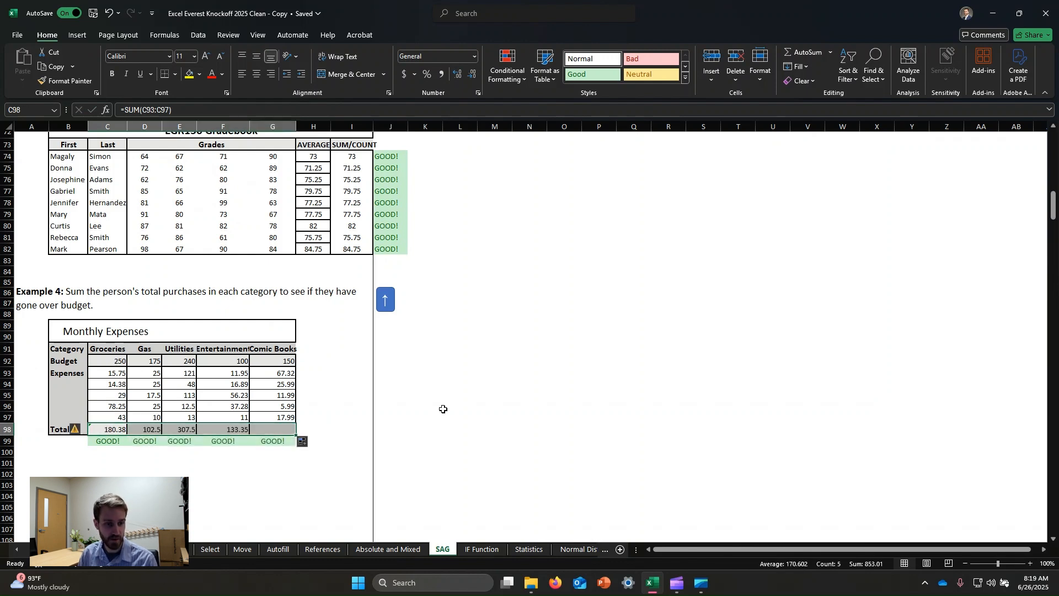
{"action": "left_click", "coordinate": [223, 429]}
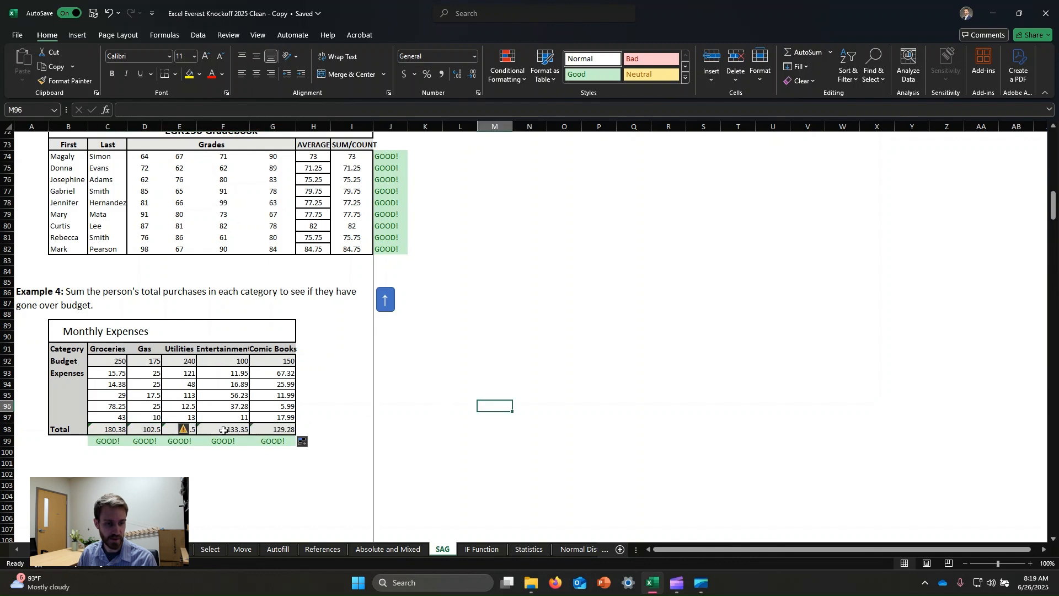
{"action": "left_click", "coordinate": [155, 109]}
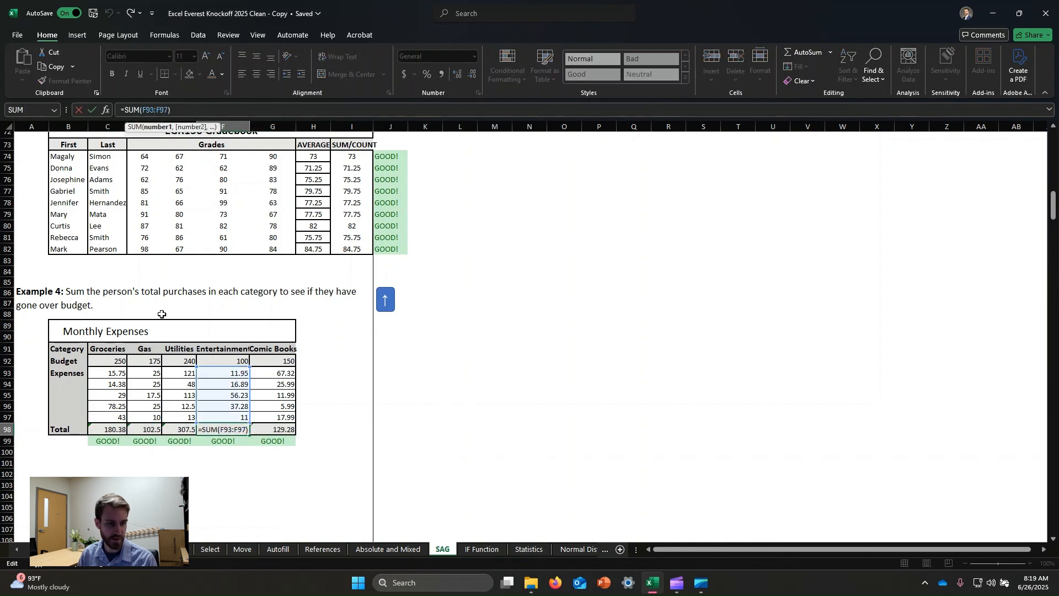
{"action": "left_click", "coordinate": [550, 374]}
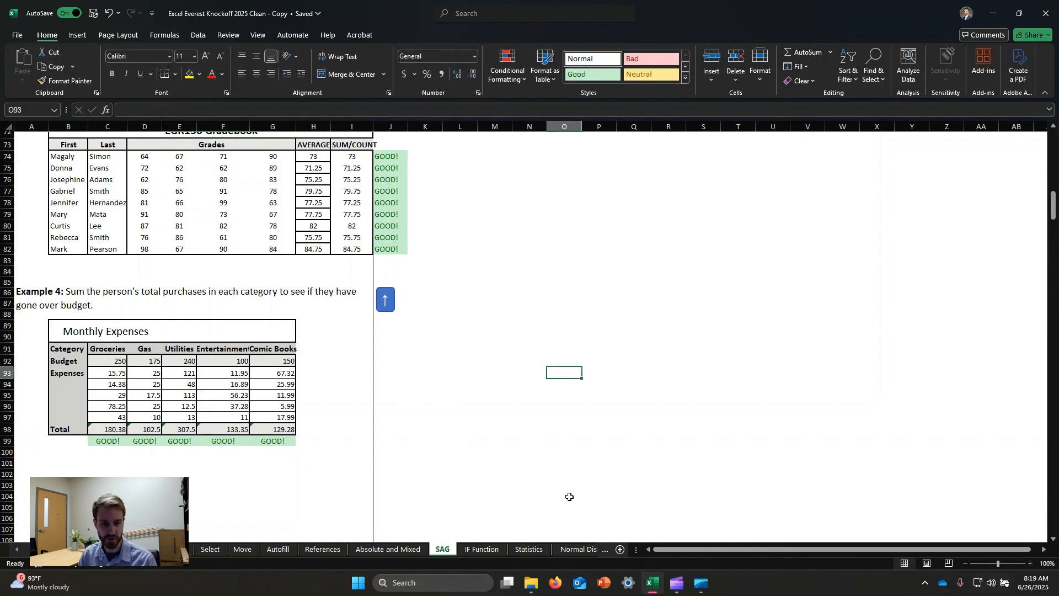
- Switch to the Statistics sheet and look through its mean, AVERAGEIF and AVERAGEIFS lessons up to the Median definition
{"action": "left_click", "coordinate": [529, 549]}
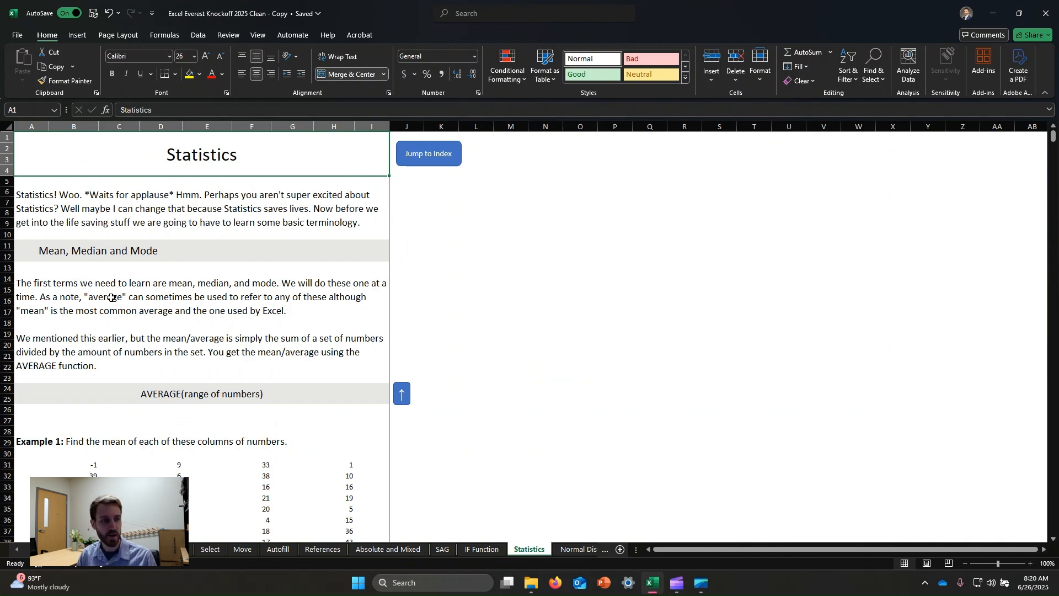
{"action": "scroll", "coordinate": [161, 391], "scroll_direction": "down", "scroll_amount": 1}
{"action": "left_click", "coordinate": [186, 367]}
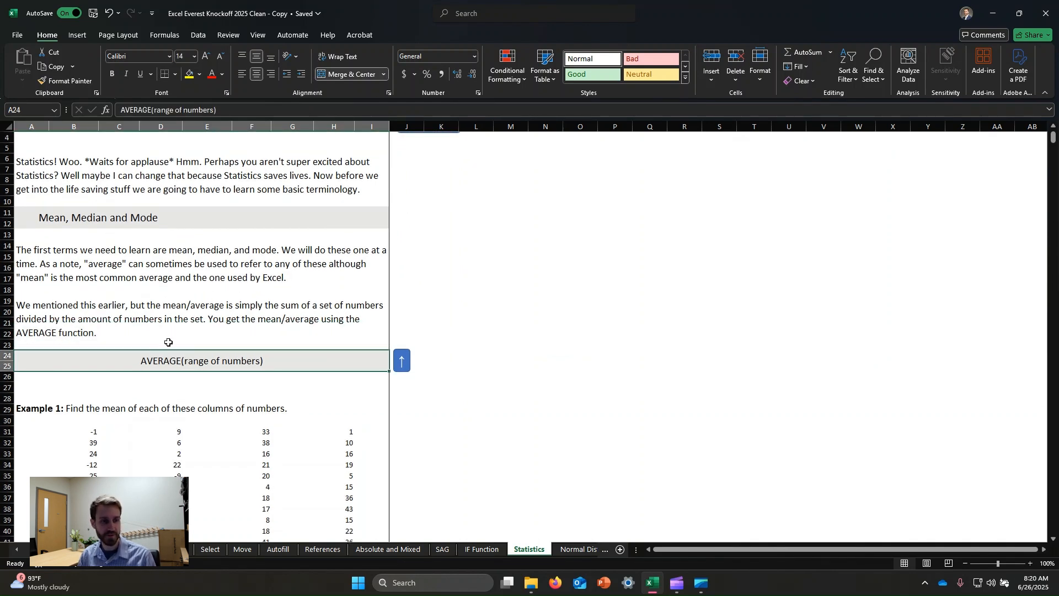
{"action": "scroll", "coordinate": [232, 326], "scroll_direction": "down", "scroll_amount": 7}
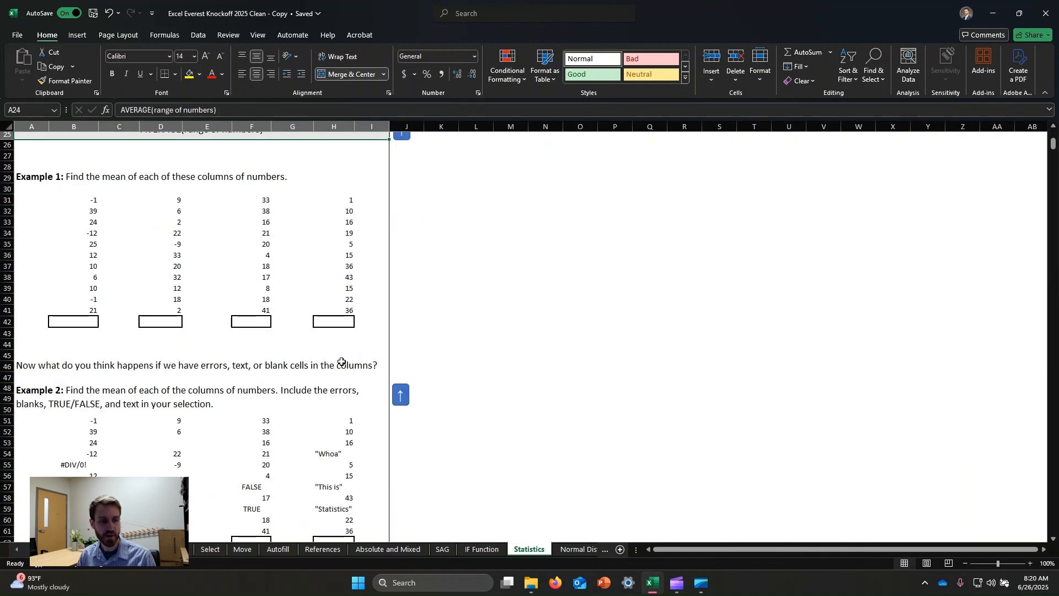
{"action": "scroll", "coordinate": [341, 361], "scroll_direction": "down", "scroll_amount": 11}
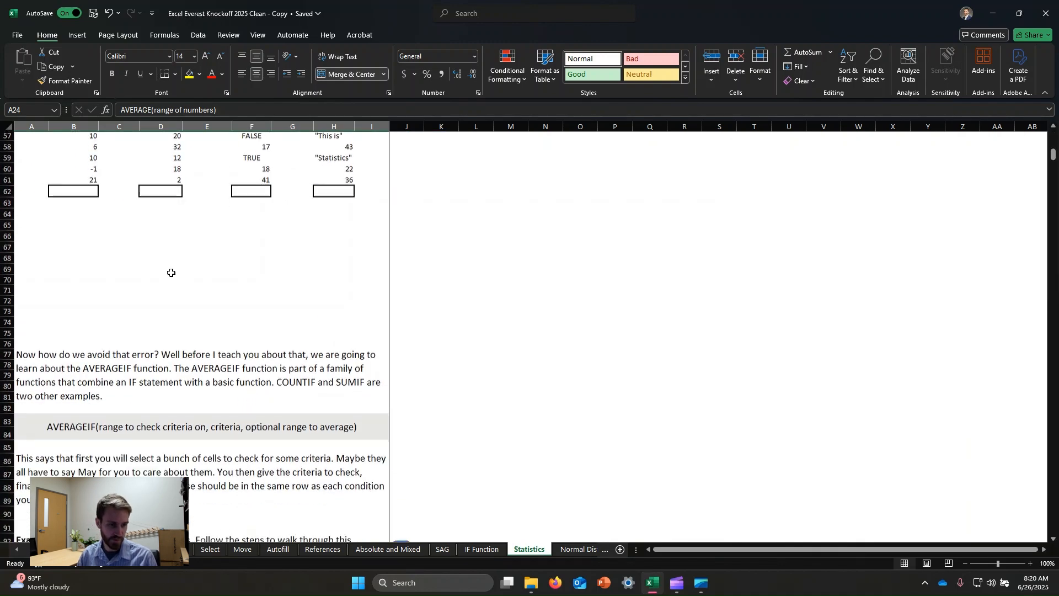
{"action": "scroll", "coordinate": [171, 273], "scroll_direction": "down", "scroll_amount": 7}
{"action": "scroll", "coordinate": [184, 271], "scroll_direction": "down", "scroll_amount": 6}
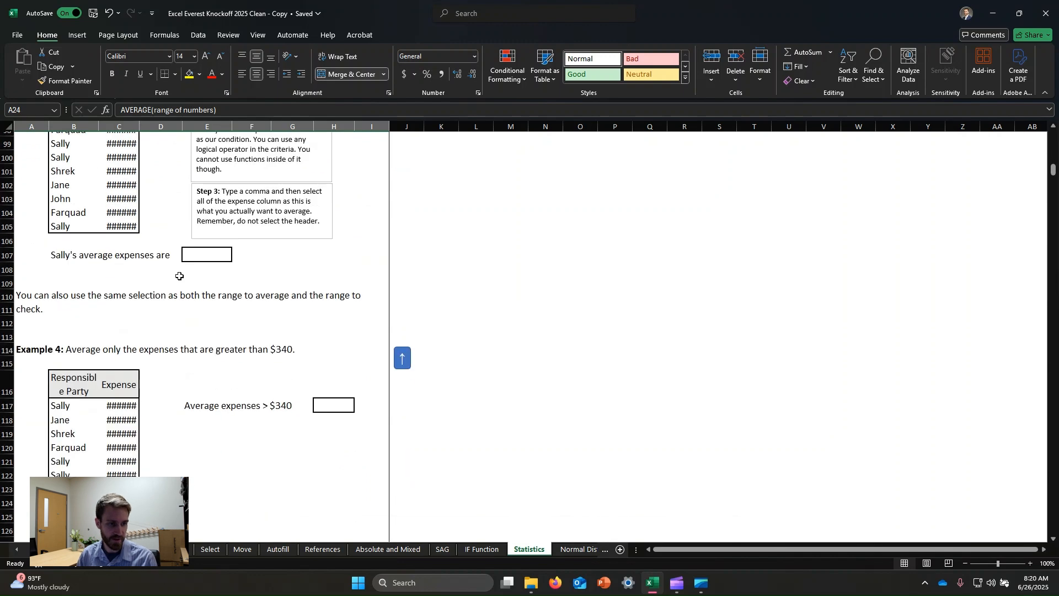
{"action": "scroll", "coordinate": [179, 276], "scroll_direction": "down", "scroll_amount": 6}
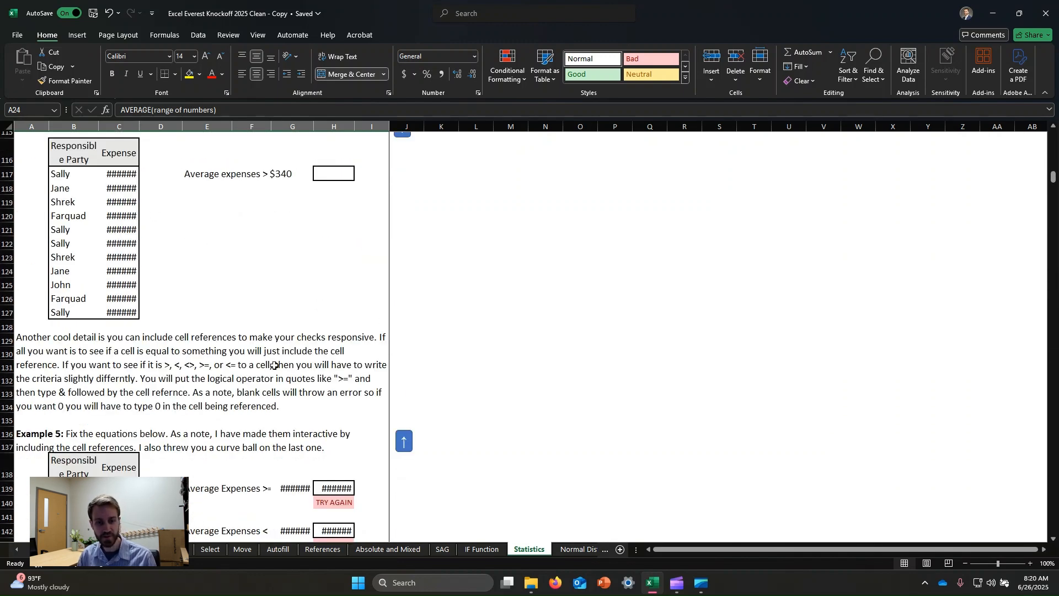
{"action": "scroll", "coordinate": [272, 377], "scroll_direction": "down", "scroll_amount": 8}
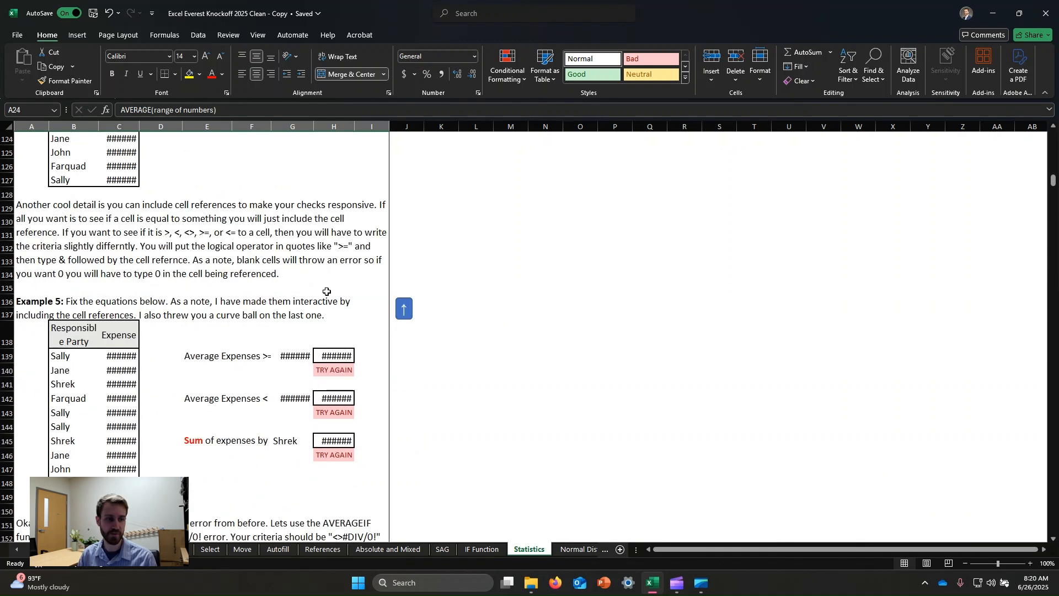
{"action": "scroll", "coordinate": [288, 259], "scroll_direction": "down", "scroll_amount": 12}
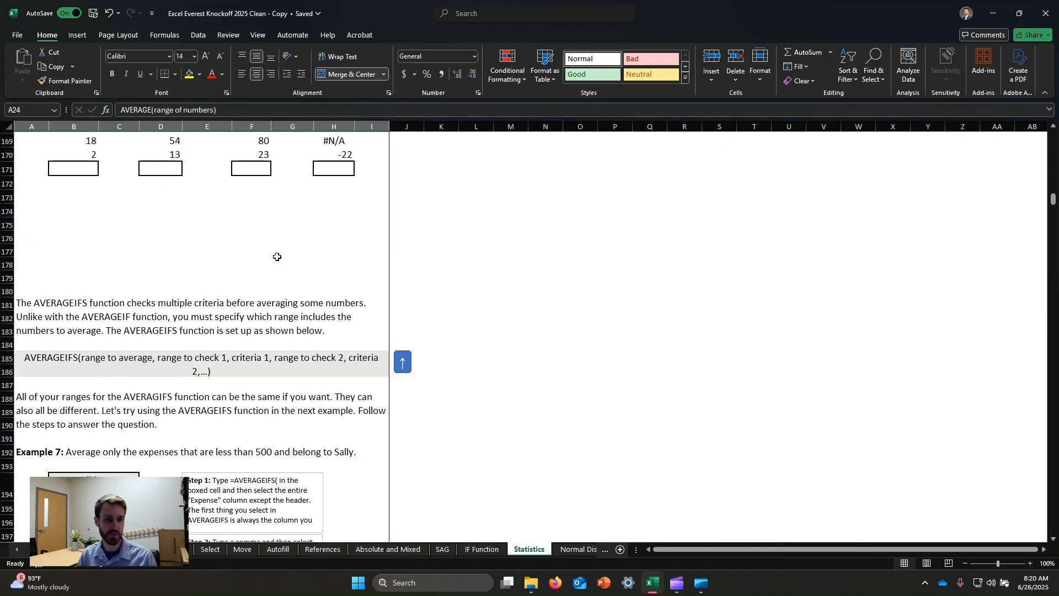
{"action": "scroll", "coordinate": [276, 275], "scroll_direction": "down", "scroll_amount": 9}
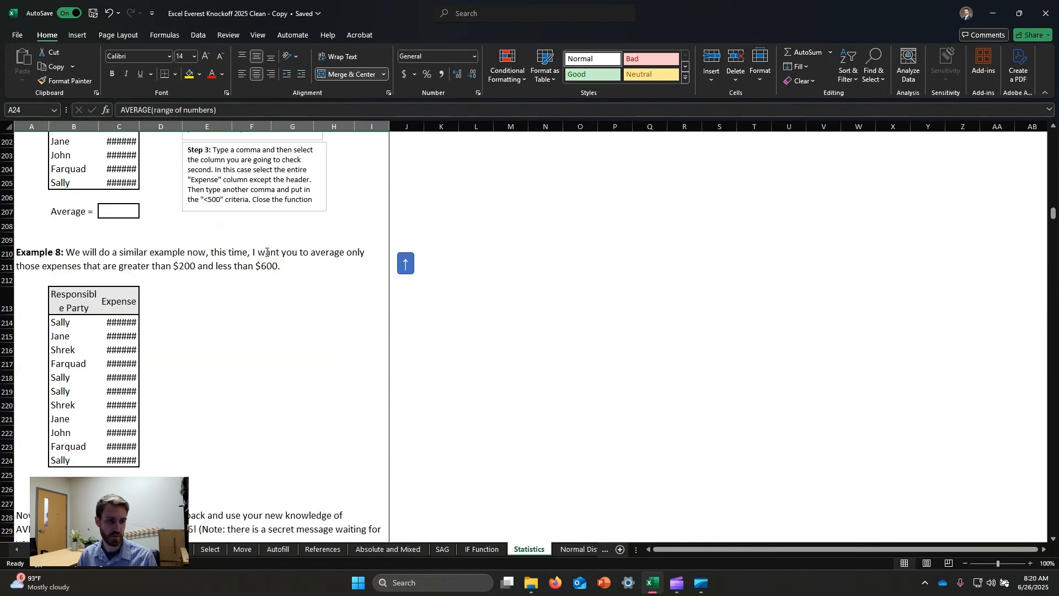
{"action": "scroll", "coordinate": [246, 296], "scroll_direction": "down", "scroll_amount": 8}
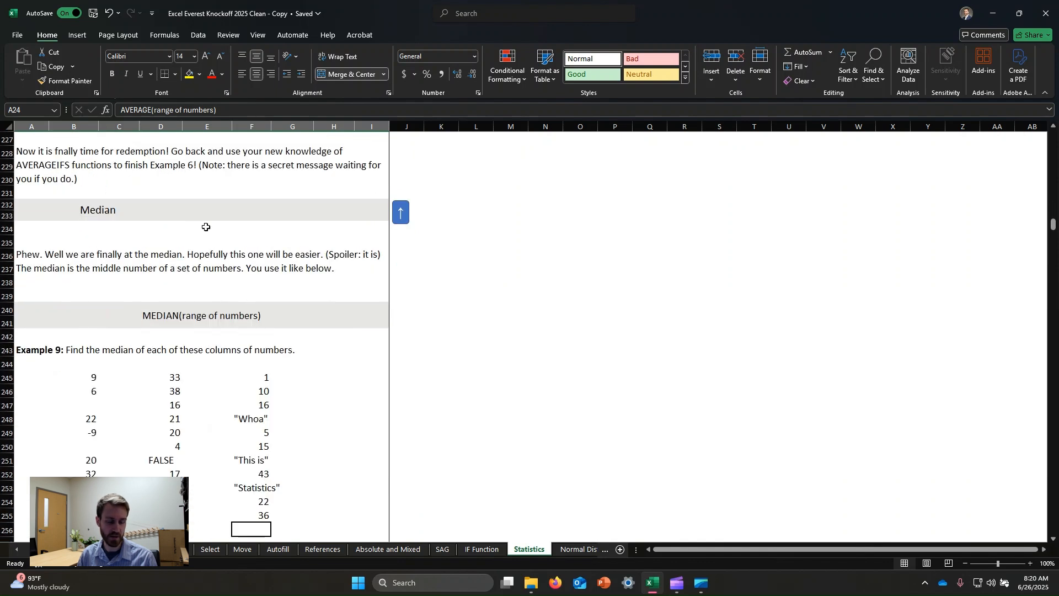
{"action": "left_click", "coordinate": [322, 270]}
{"action": "left_click", "coordinate": [442, 269]}
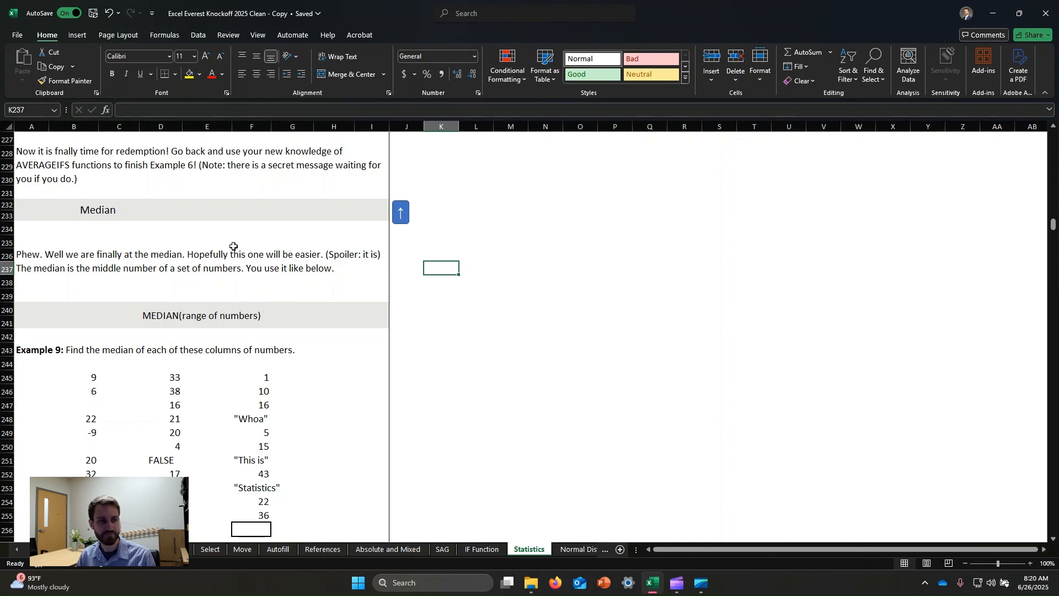
- Enter a MEDIAN formula in cell B256 covering the first Example 9 number column, B245:B255
{"action": "scroll", "coordinate": [234, 250], "scroll_direction": "down", "scroll_amount": 1}
{"action": "left_click", "coordinate": [74, 497]}
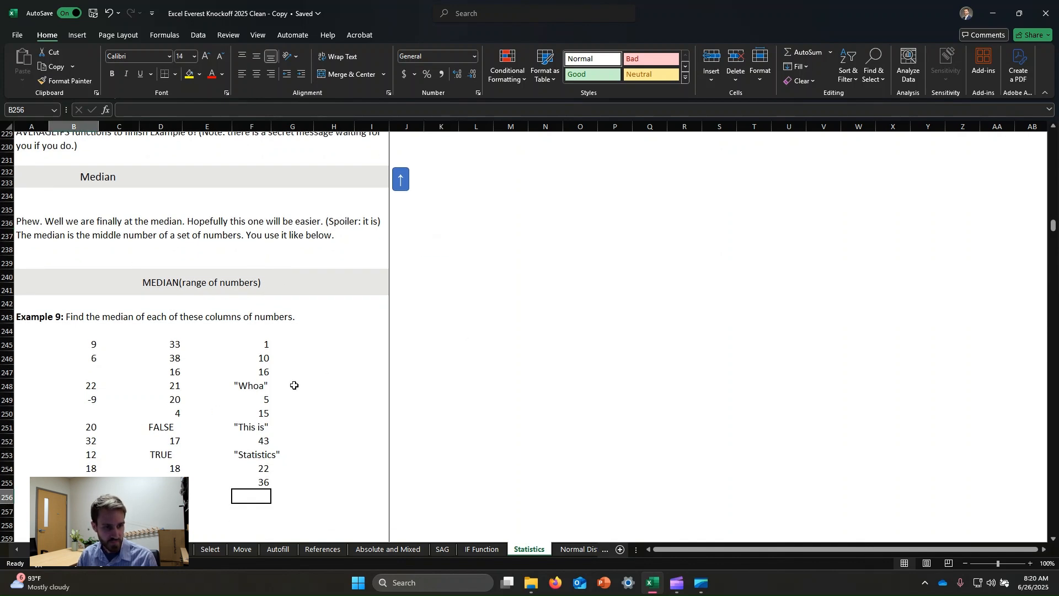
{"action": "type", "text": "="}
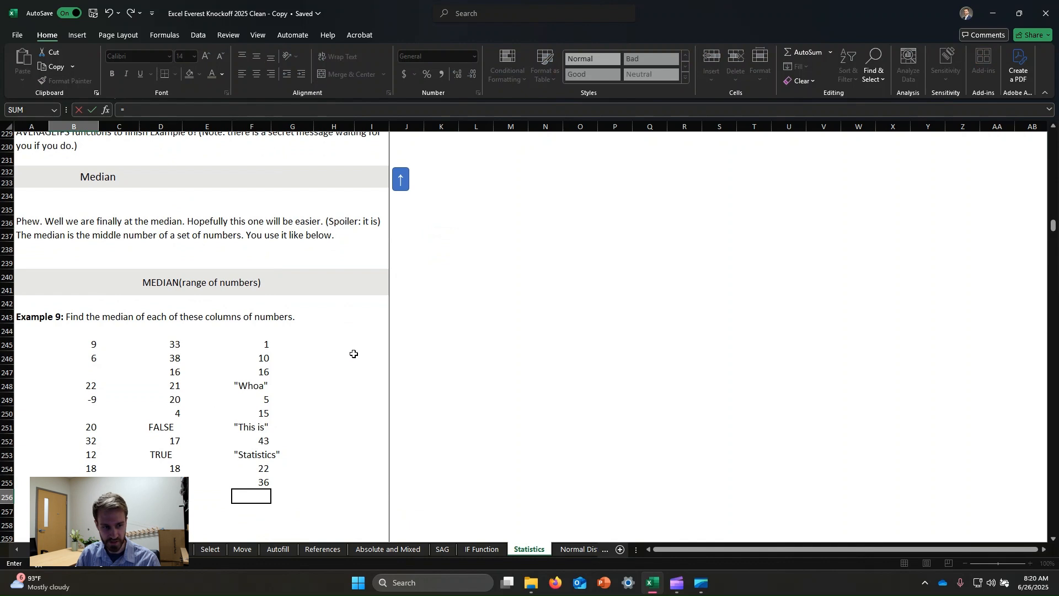
{"action": "type", "text": "median"}
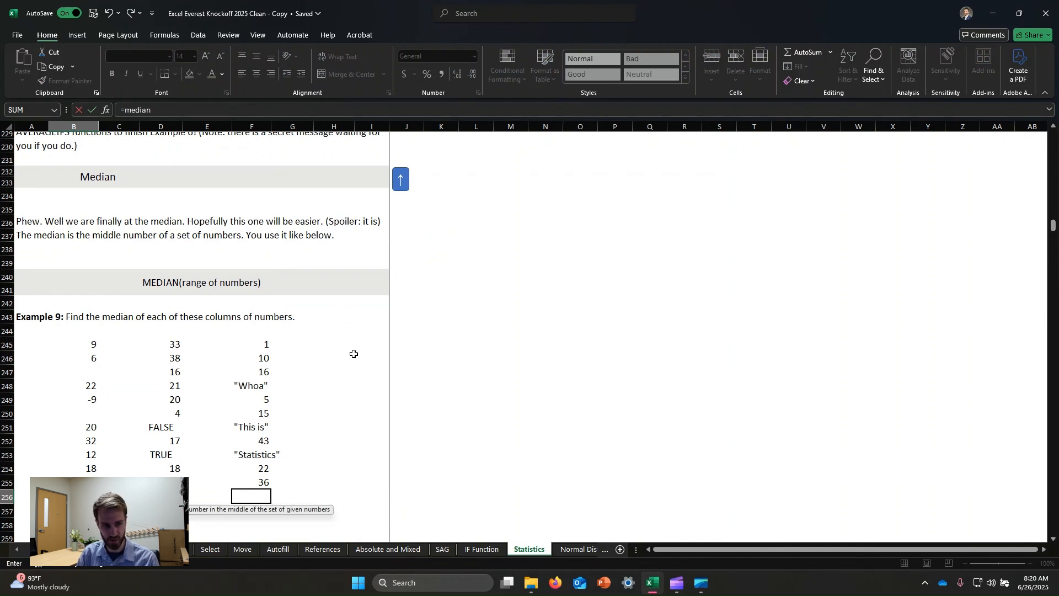
{"action": "type", "text": "("}
{"action": "left_click_drag", "start_coordinate": [96, 352], "coordinate": [93, 482]}
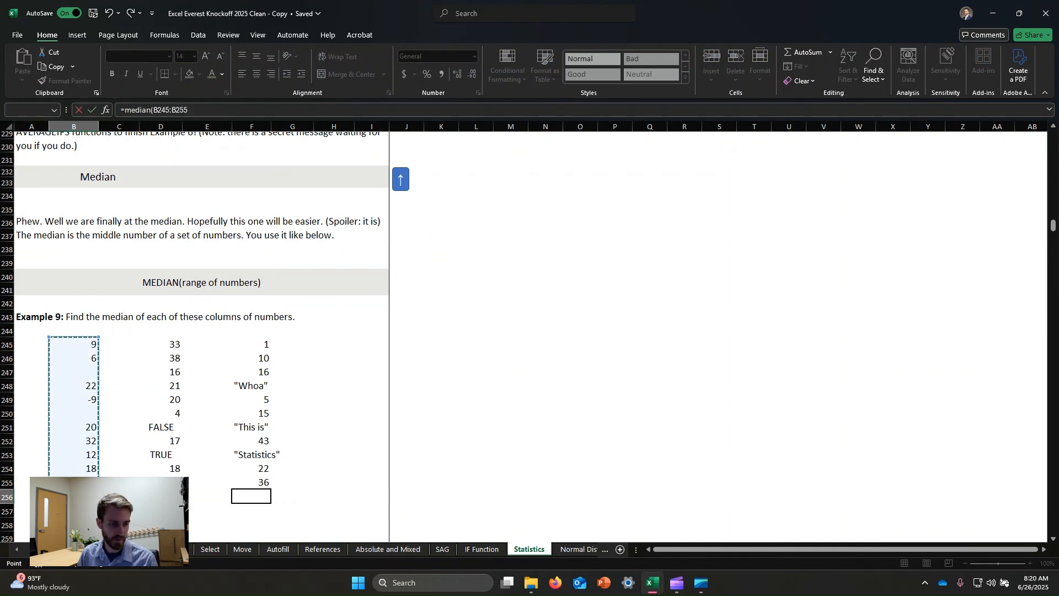
{"action": "type", "text": ")"}
{"action": "key", "text": "Return"}
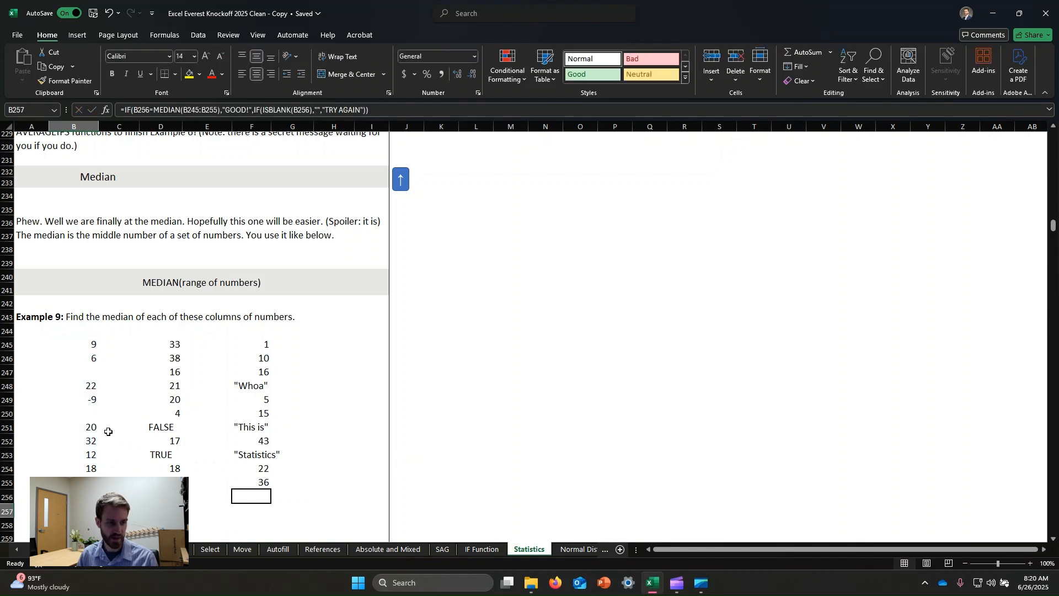
- Review the values and blank cells in the first Example 9 number column, B245:B255
{"action": "left_click", "coordinate": [130, 472]}
{"action": "left_click", "coordinate": [74, 512]}
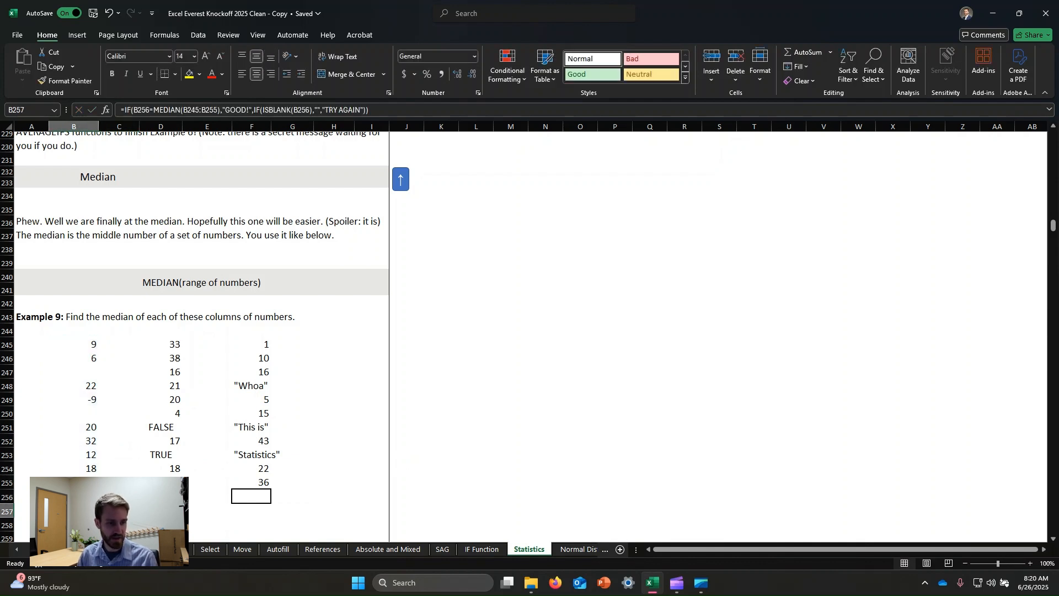
{"action": "left_click", "coordinate": [175, 495]}
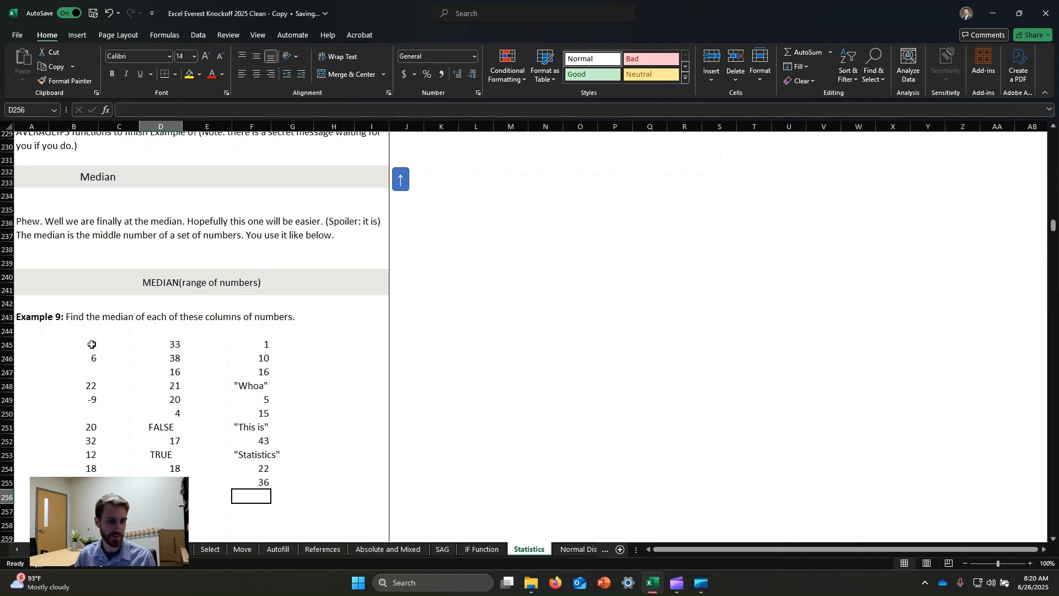
{"action": "left_click_drag", "start_coordinate": [92, 344], "coordinate": [96, 415]}
{"action": "left_click", "coordinate": [82, 410]}
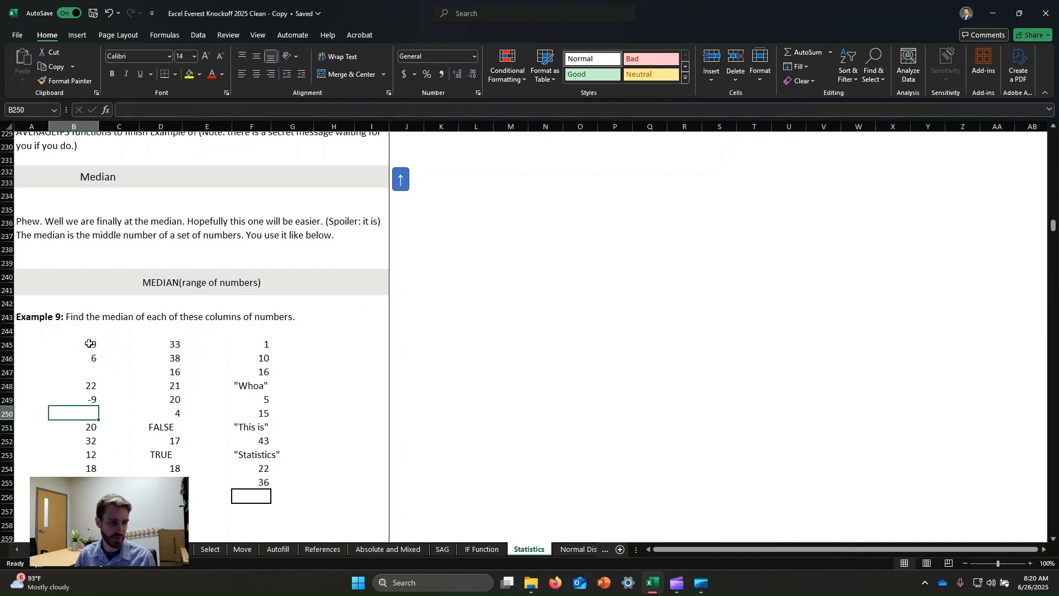
{"action": "left_click_drag", "start_coordinate": [89, 343], "coordinate": [91, 483]}
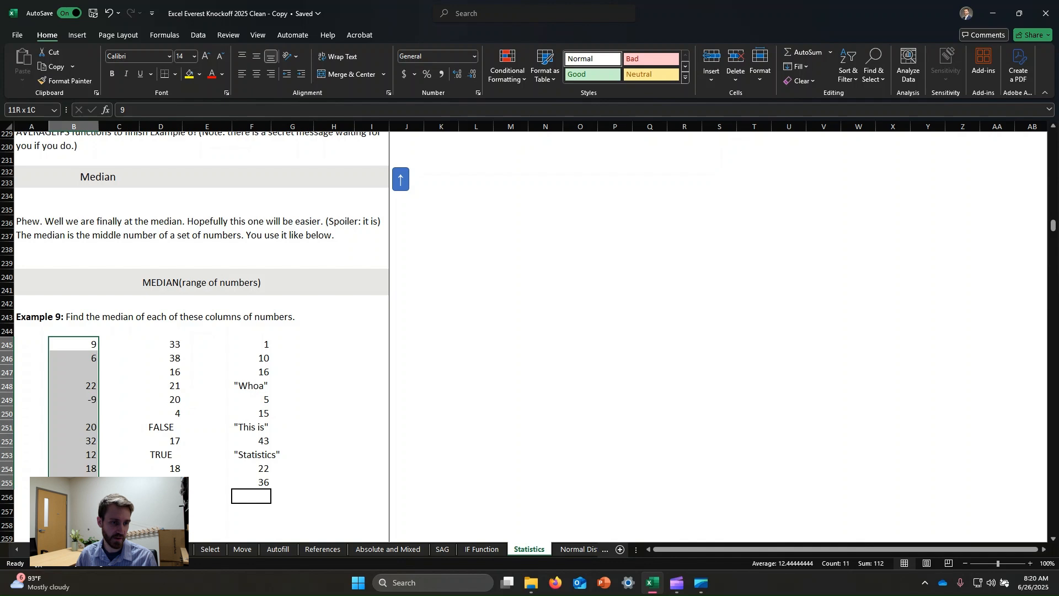
{"action": "left_click", "coordinate": [515, 348]}
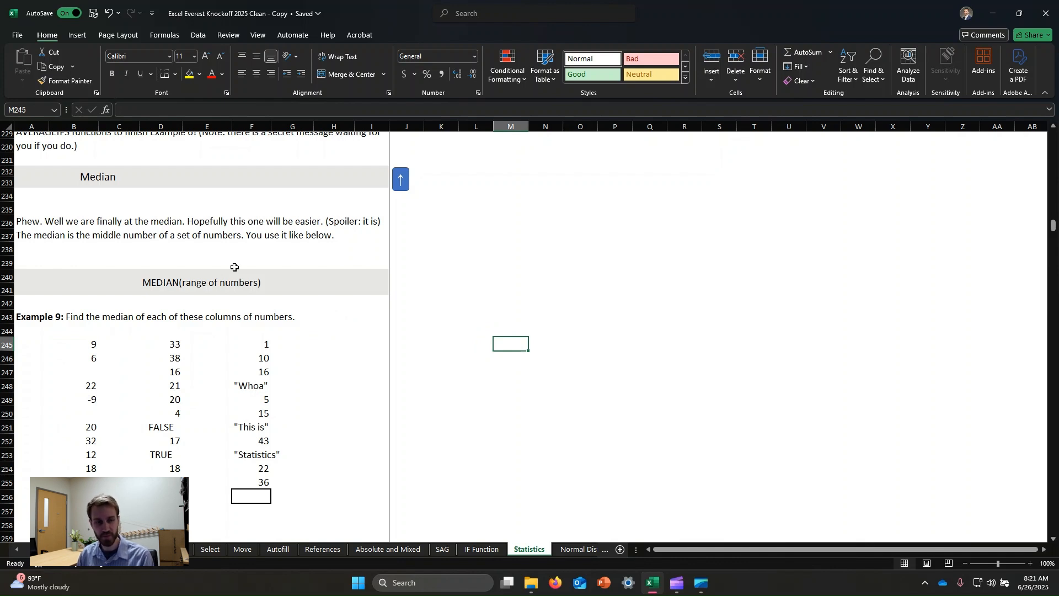
- Enter a MEDIAN formula in cell D256 covering the second Example 9 column, D245:D255
{"action": "left_click", "coordinate": [175, 347]}
{"action": "left_click", "coordinate": [166, 496]}
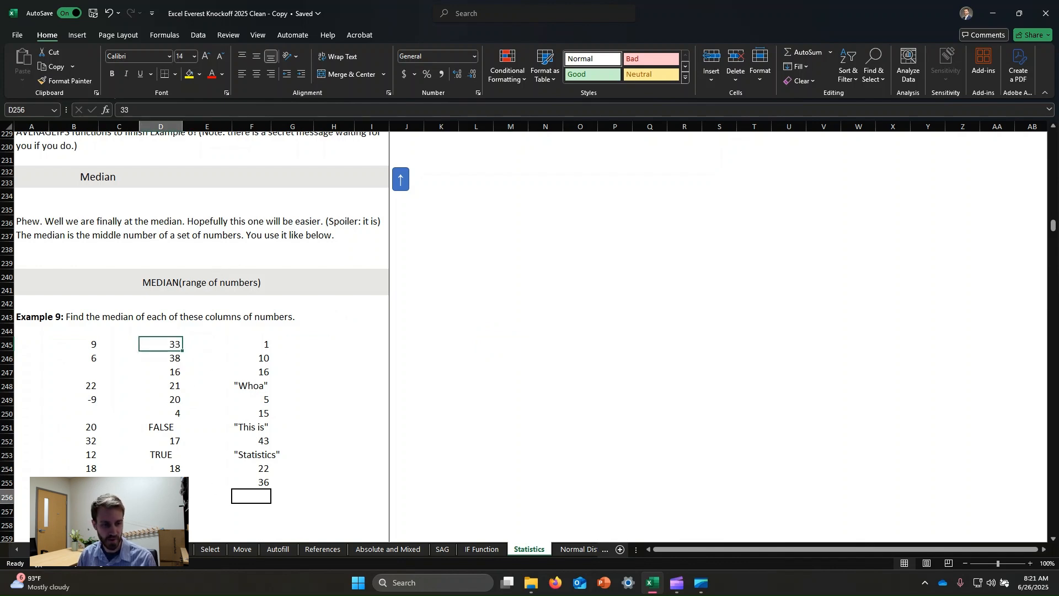
{"action": "type", "text": "=median"}
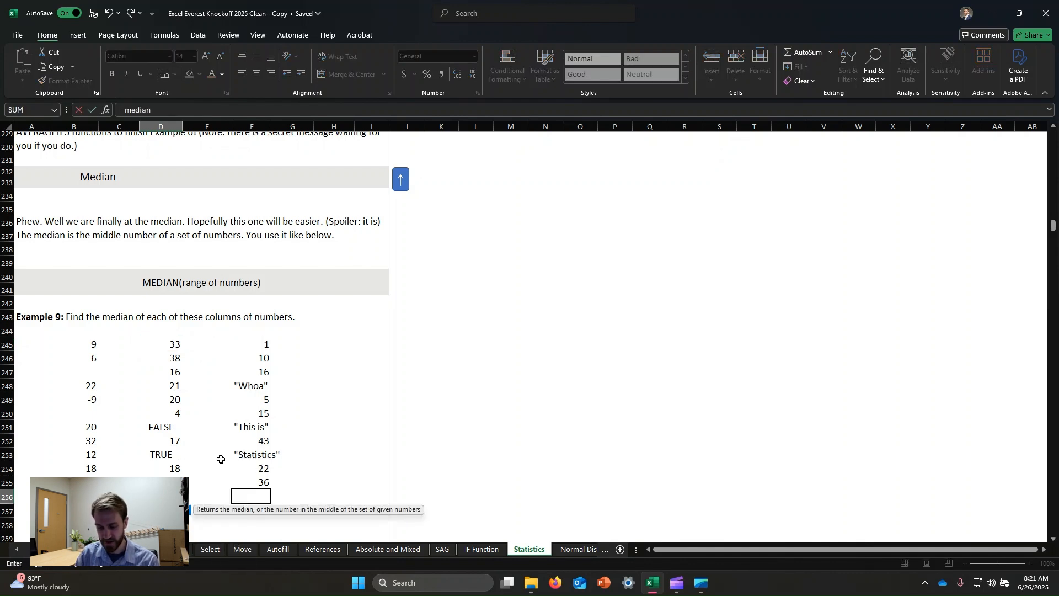
{"action": "type", "text": "("}
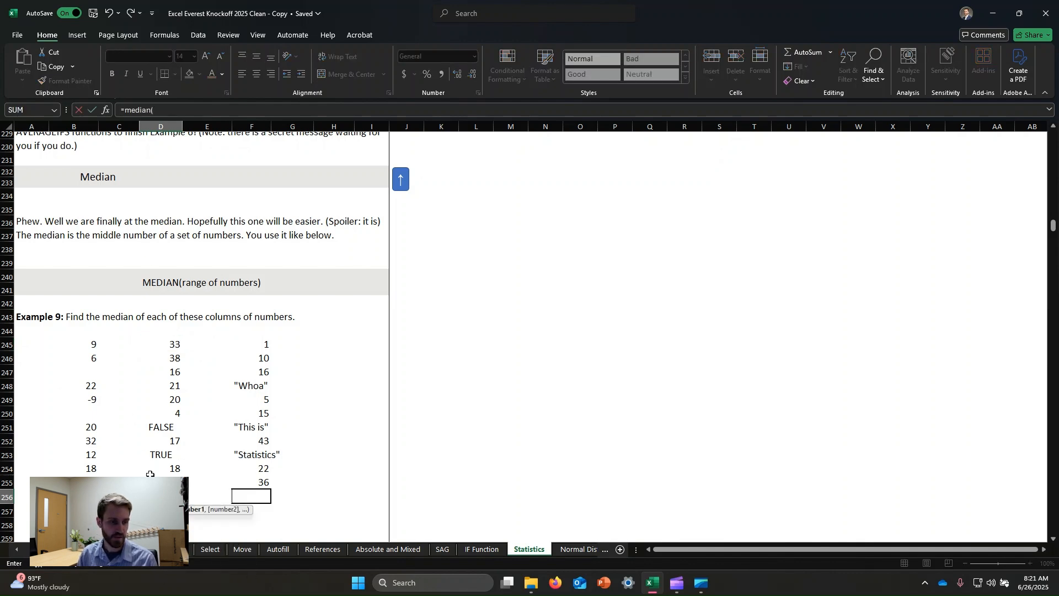
{"action": "left_click_drag", "start_coordinate": [175, 348], "coordinate": [166, 481]}
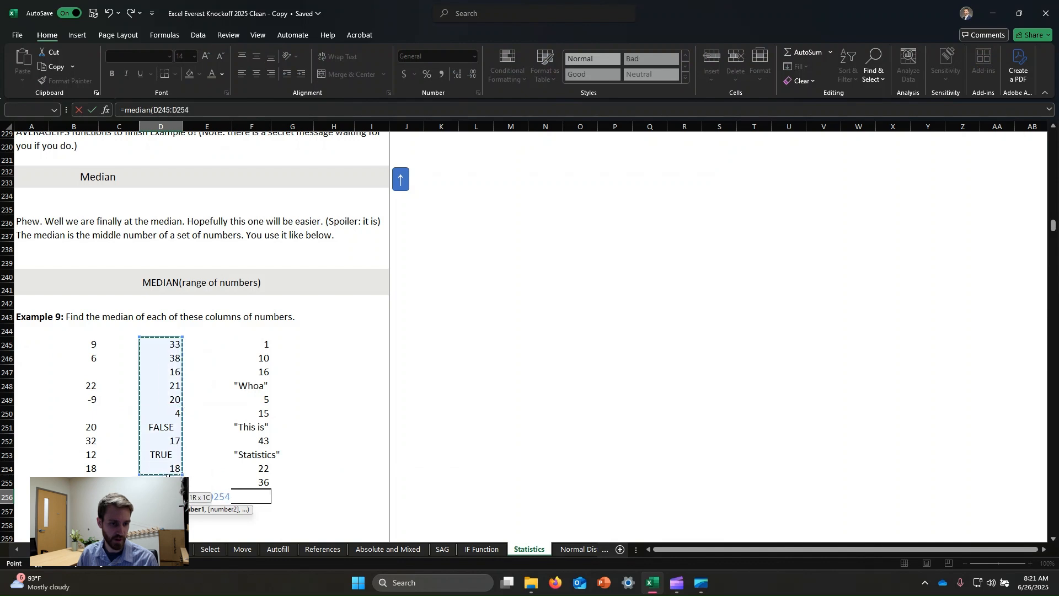
{"action": "type", "text": ")"}
{"action": "key", "text": "Return"}
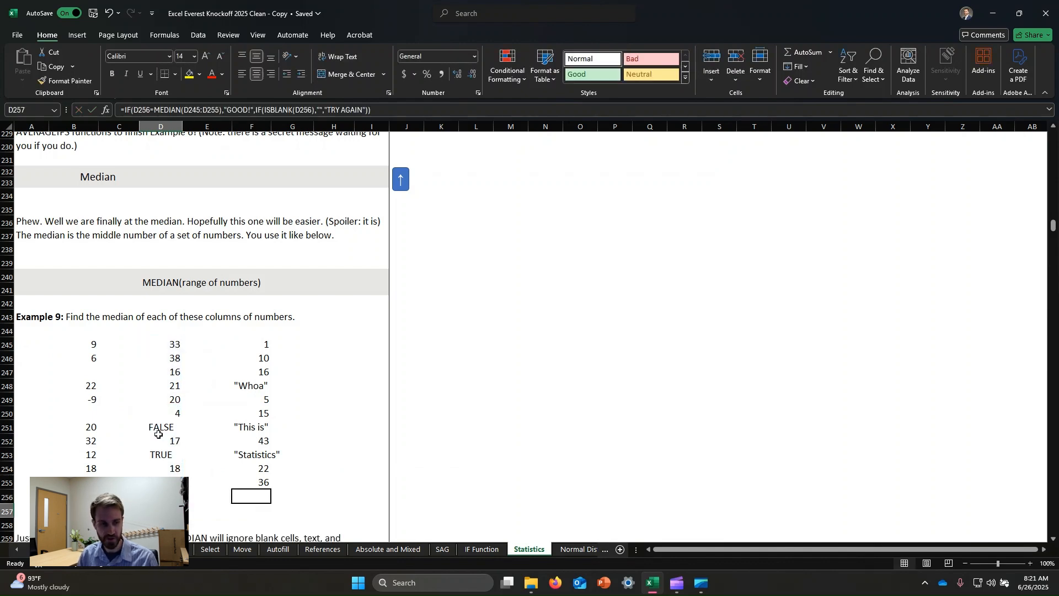
- Check the median formula in D256 and inspect the FALSE and TRUE entries in its column, D251 and D253
{"action": "scroll", "coordinate": [139, 438], "scroll_direction": "down", "scroll_amount": 1}
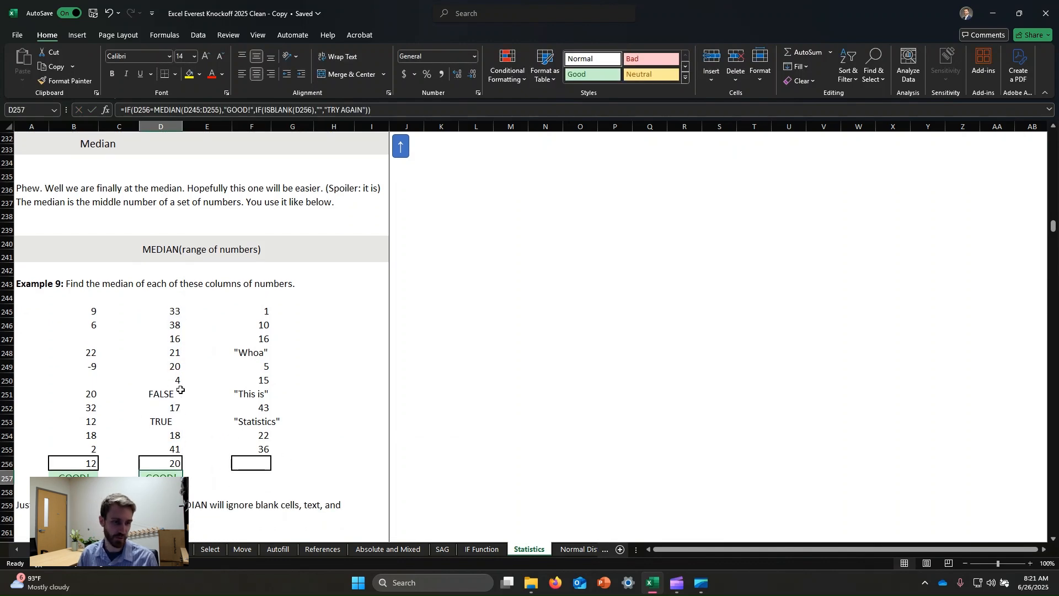
{"action": "left_click", "coordinate": [181, 460]}
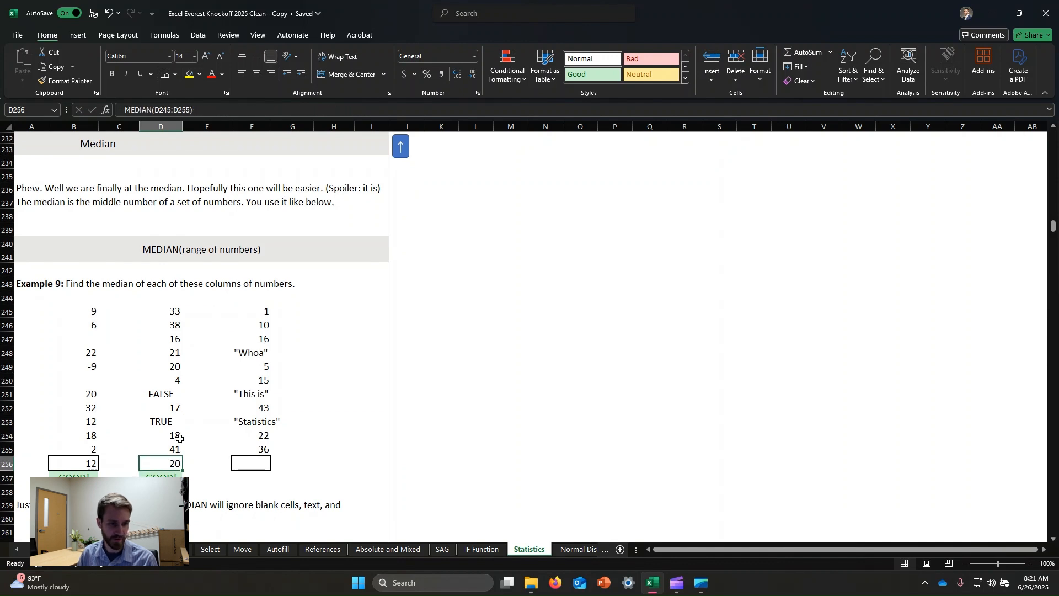
{"action": "left_click", "coordinate": [162, 393]}
{"action": "left_click", "coordinate": [162, 421]}
{"action": "left_click", "coordinate": [278, 374]}
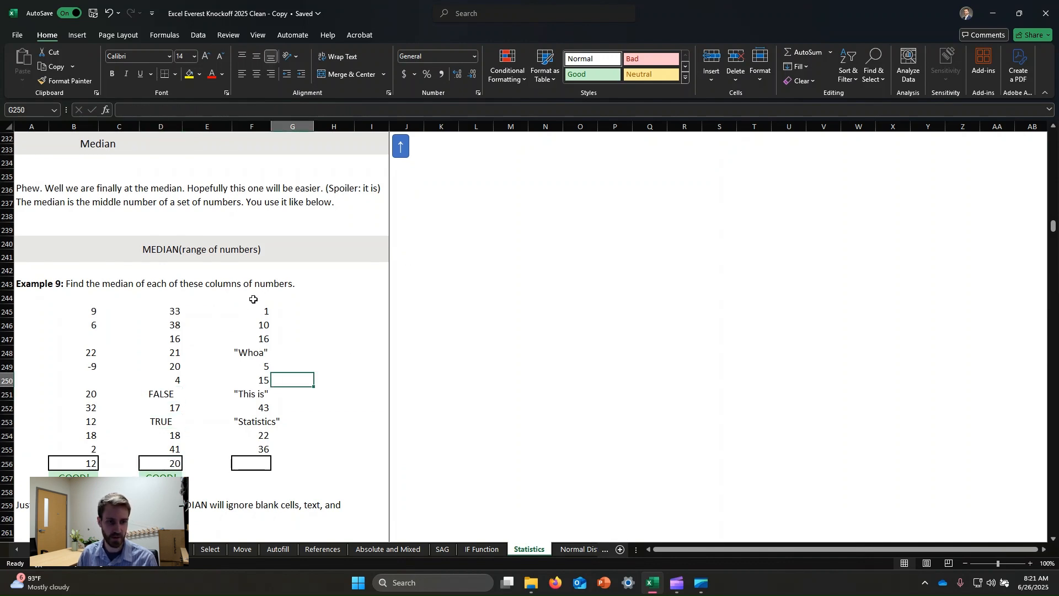
- Enter a MEDIAN formula in cell F256 covering the third Example 9 column, F245:F255
{"action": "left_click", "coordinate": [245, 465]}
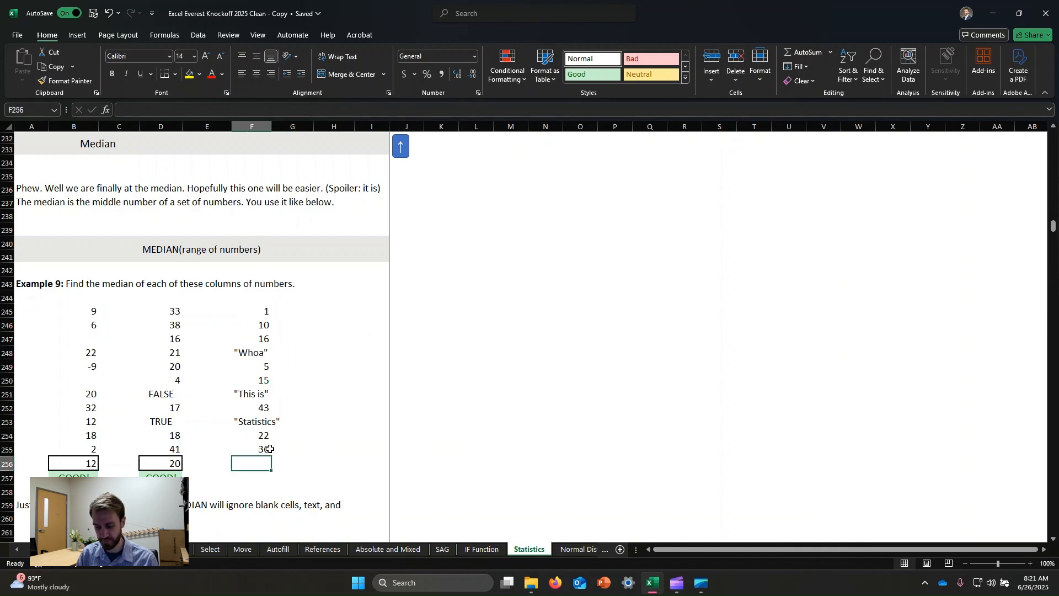
{"action": "type", "text": "=median("}
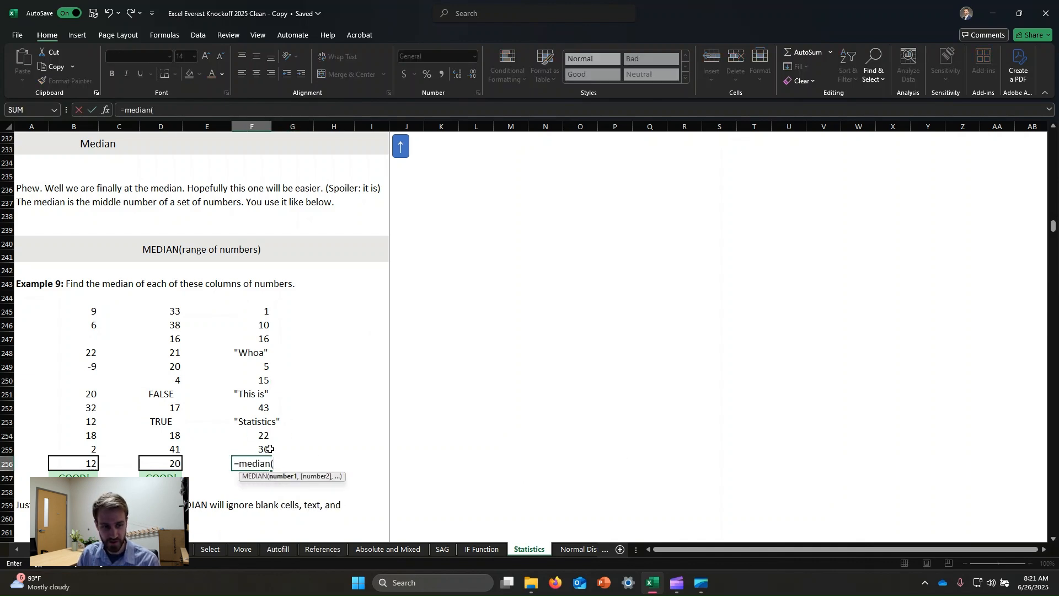
{"action": "left_click_drag", "start_coordinate": [263, 311], "coordinate": [263, 448]}
{"action": "key", "text": "Return"}
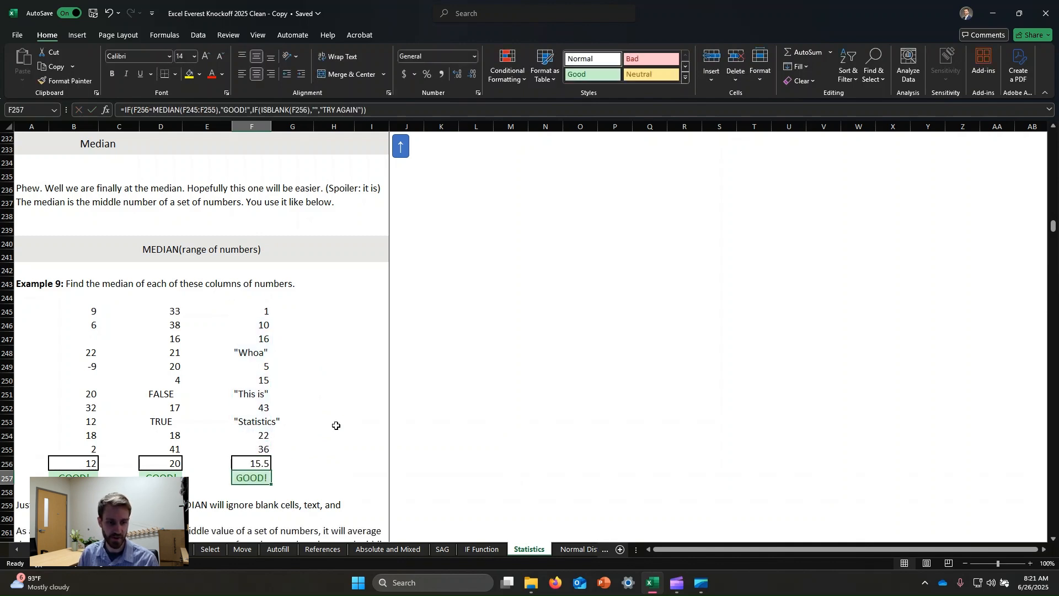
- Read the notes below Example 9 and the Example 10 instructions, continuing to the Mode section and Example 11
{"action": "scroll", "coordinate": [323, 398], "scroll_direction": "down", "scroll_amount": 2}
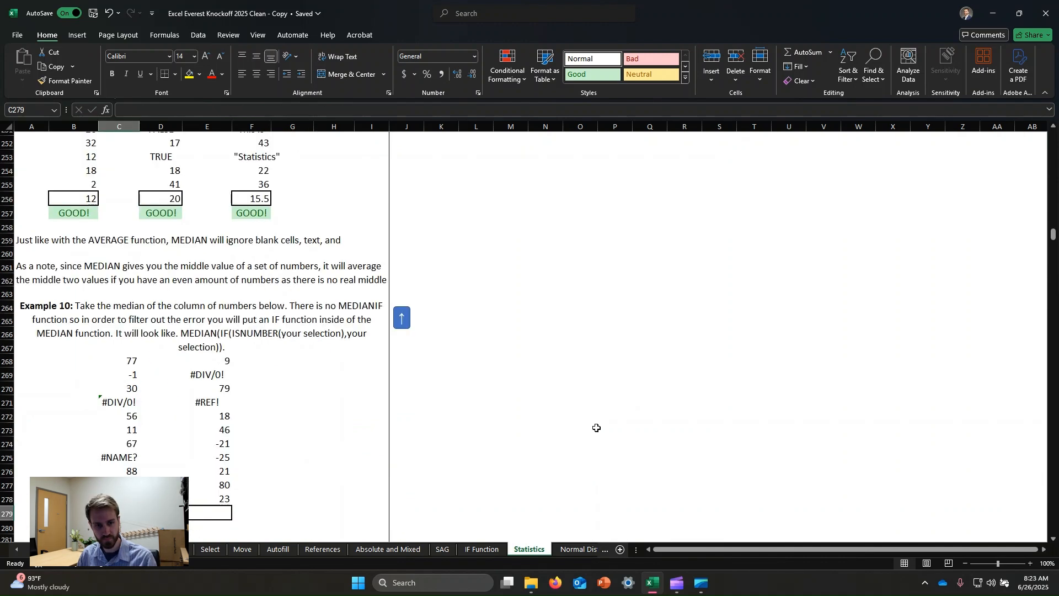
{"action": "left_click", "coordinate": [593, 428]}
{"action": "scroll", "coordinate": [549, 449], "scroll_direction": "up", "scroll_amount": 10}
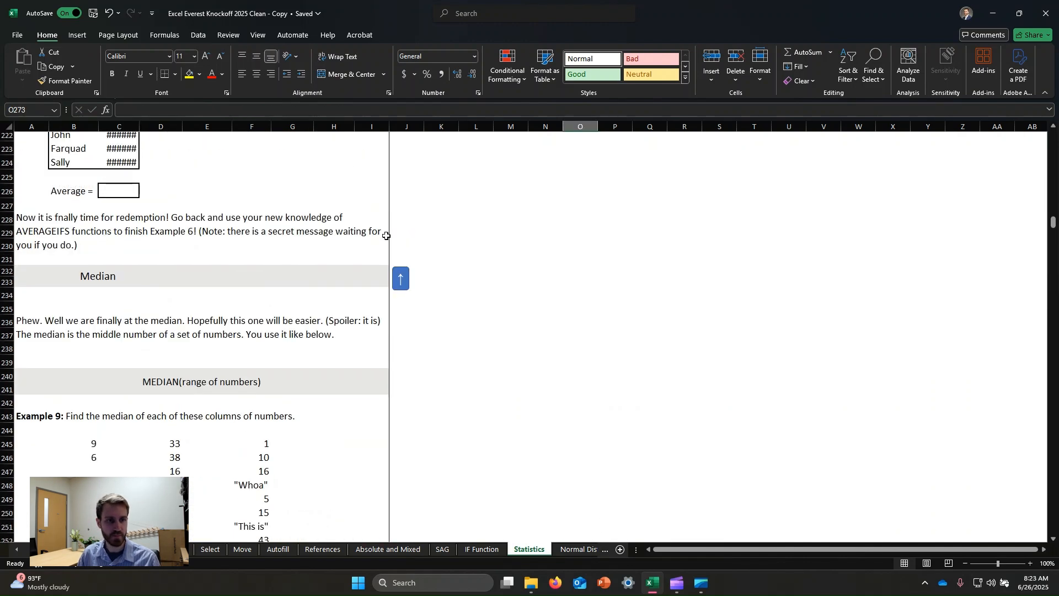
{"action": "scroll", "coordinate": [502, 304], "scroll_direction": "down", "scroll_amount": 5}
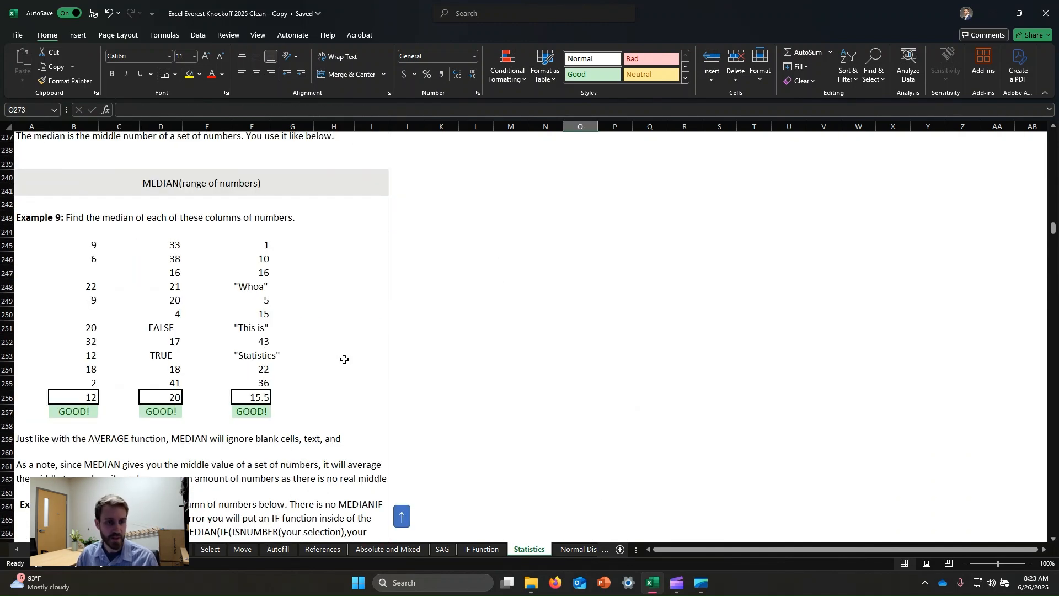
{"action": "scroll", "coordinate": [245, 367], "scroll_direction": "down", "scroll_amount": 5}
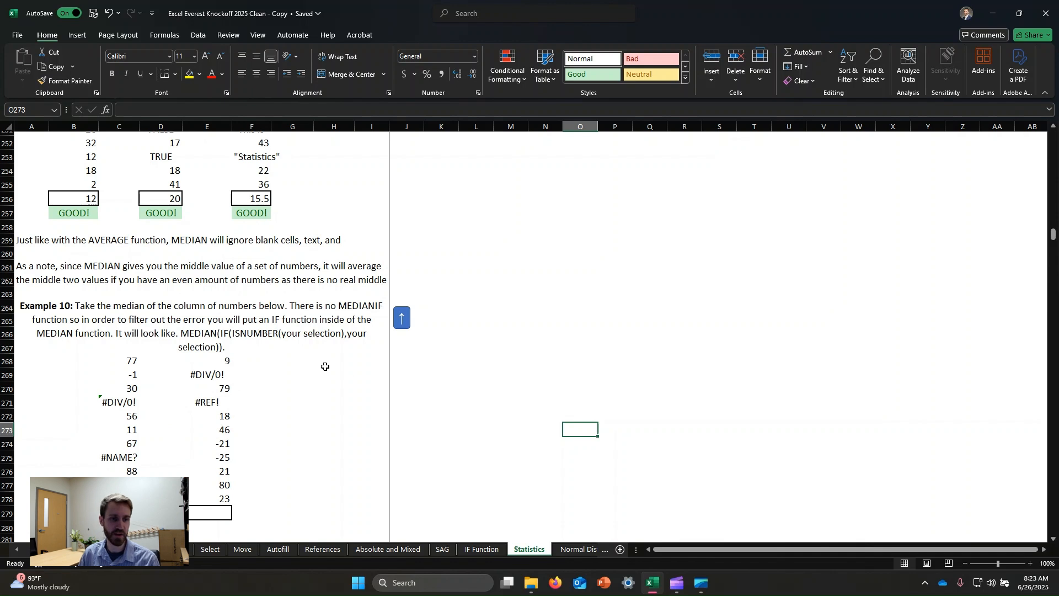
{"action": "scroll", "coordinate": [426, 347], "scroll_direction": "down", "scroll_amount": 5}
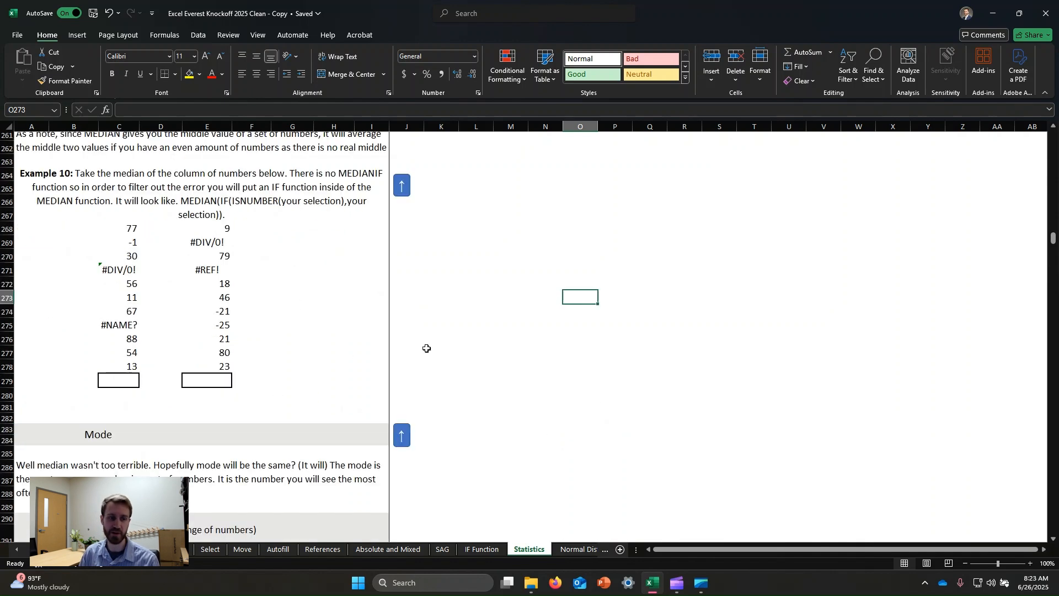
{"action": "scroll", "coordinate": [256, 235], "scroll_direction": "down", "scroll_amount": 3}
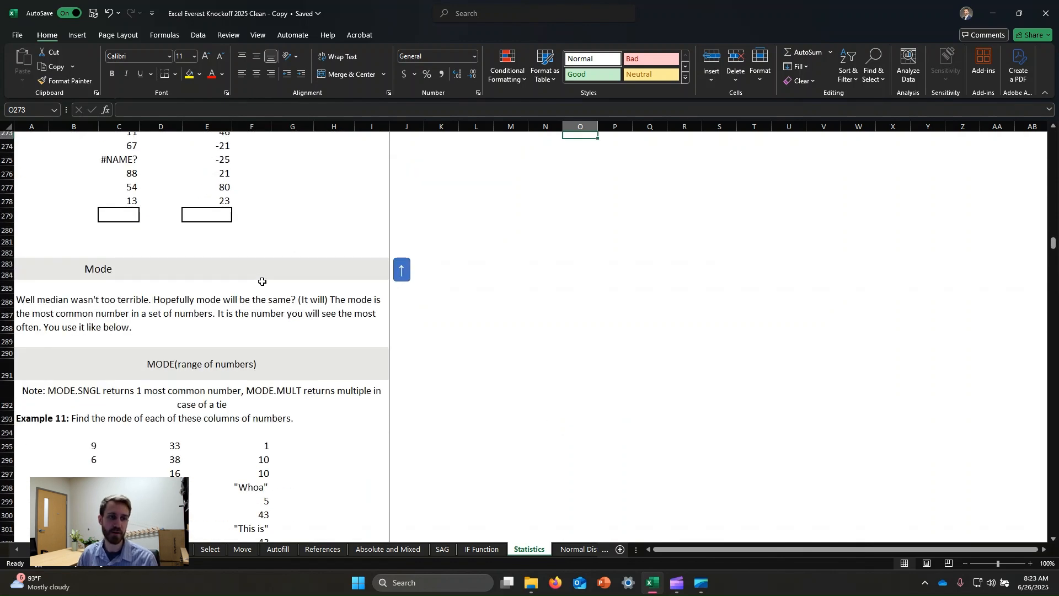
{"action": "scroll", "coordinate": [261, 280], "scroll_direction": "down", "scroll_amount": 3}
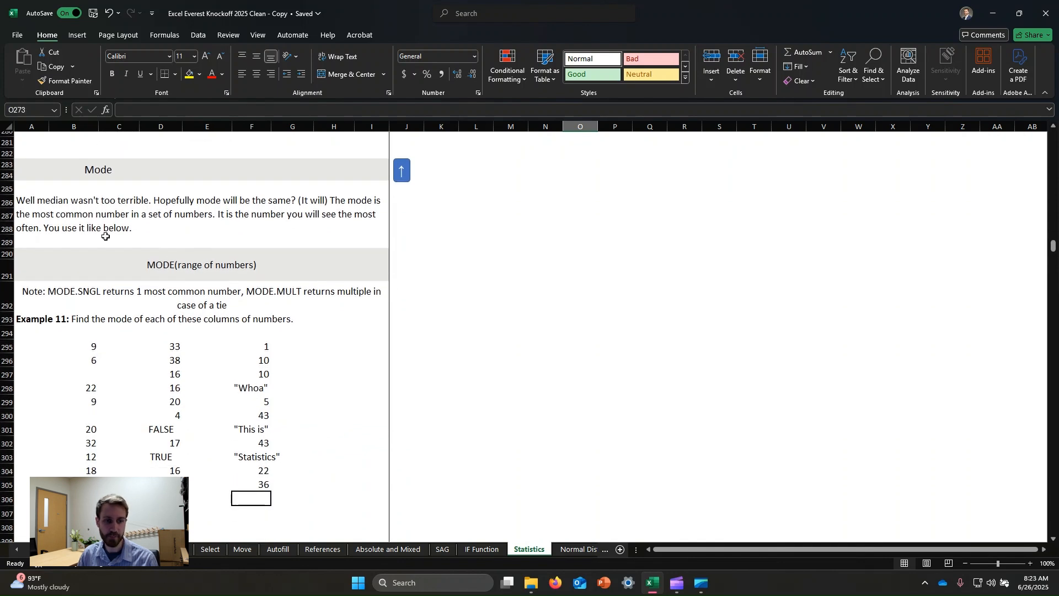
- Enter a MODE formula in cell B306 covering the first Example 11 number column, B295:B305
{"action": "left_click", "coordinate": [73, 499]}
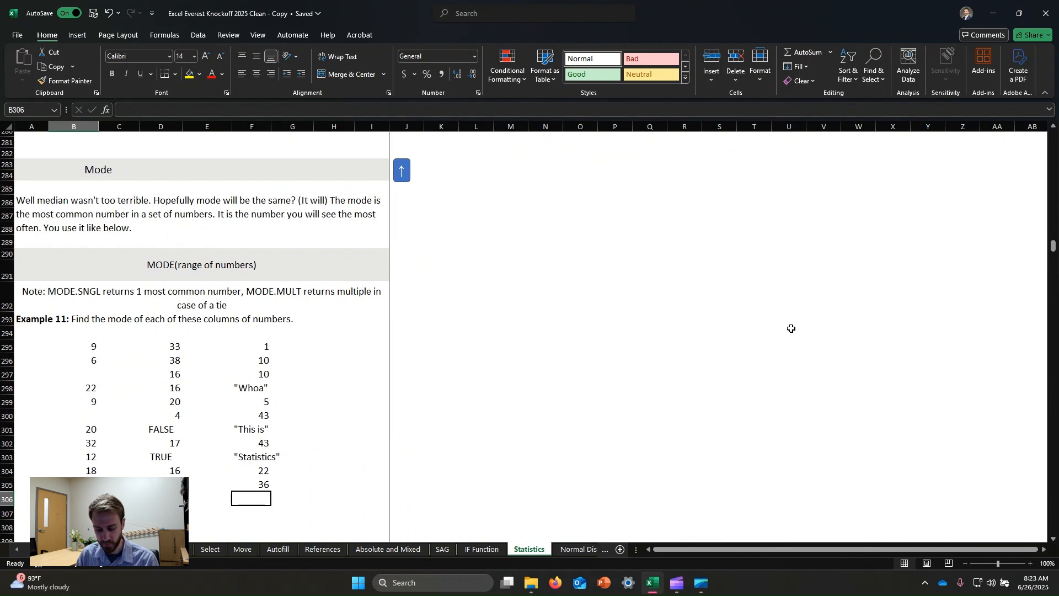
{"action": "type", "text": "="}
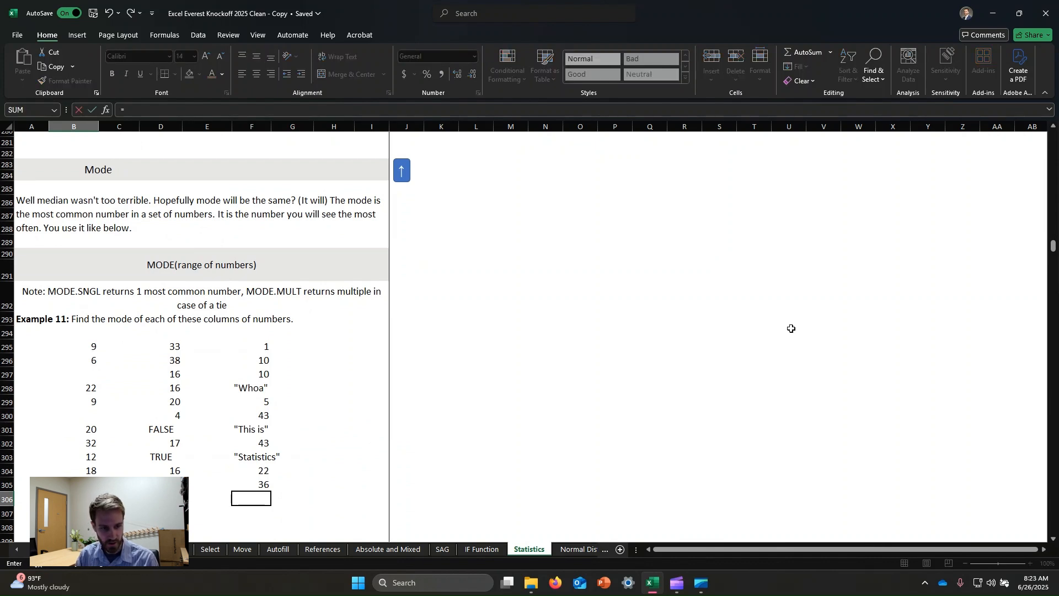
{"action": "type", "text": "mode("}
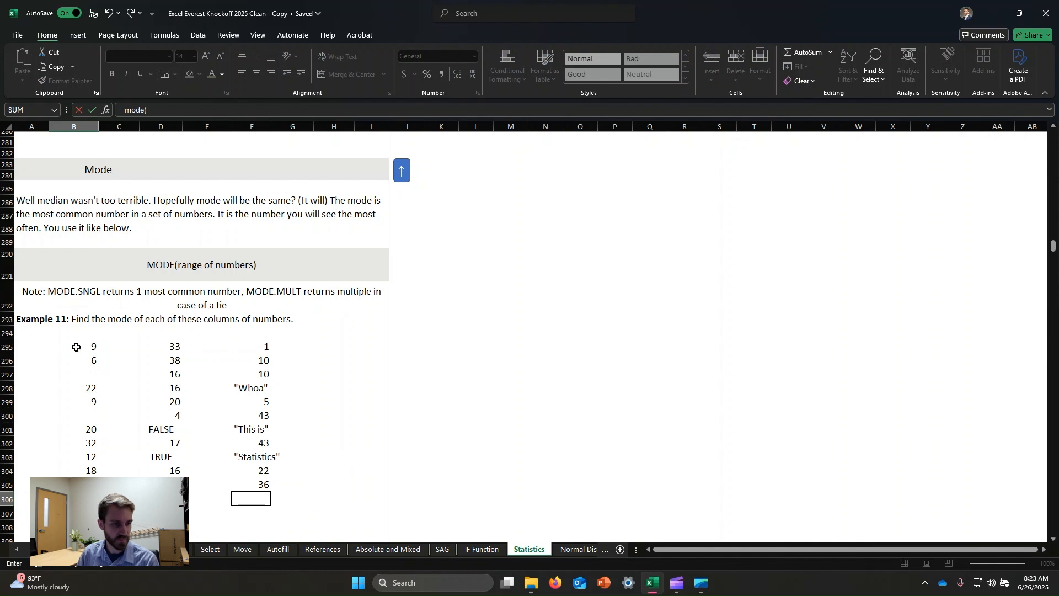
{"action": "left_click_drag", "start_coordinate": [88, 347], "coordinate": [89, 484]}
{"action": "type", "text": ")"}
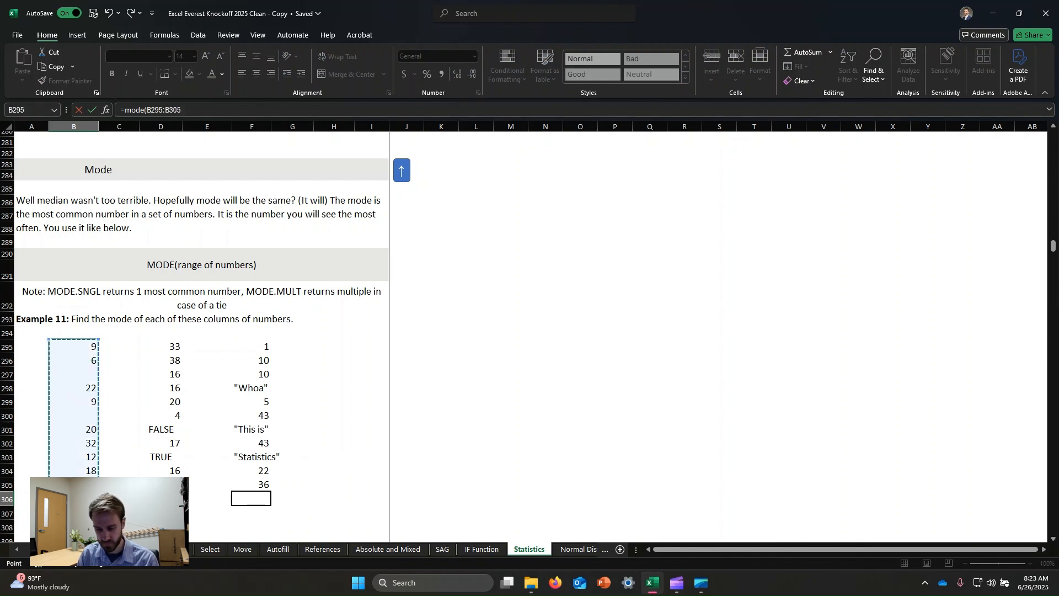
{"action": "key", "text": "Return"}
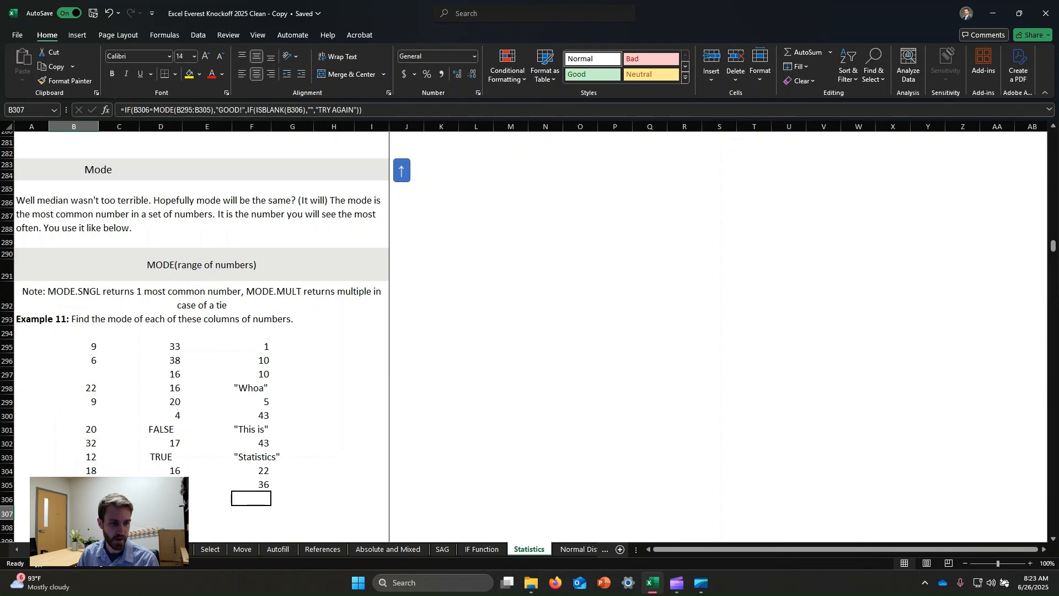
- Check the first column's mode in B306 against the repeated values in B295 and B299
{"action": "left_click", "coordinate": [118, 403]}
{"action": "scroll", "coordinate": [291, 337], "scroll_direction": "down", "scroll_amount": 2}
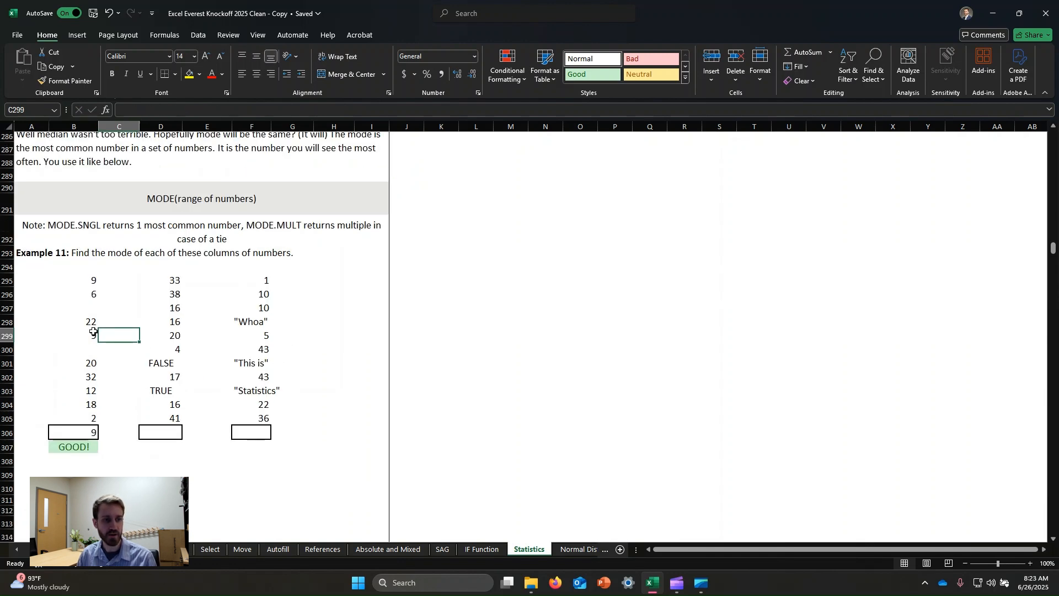
{"action": "left_click", "coordinate": [82, 283]}
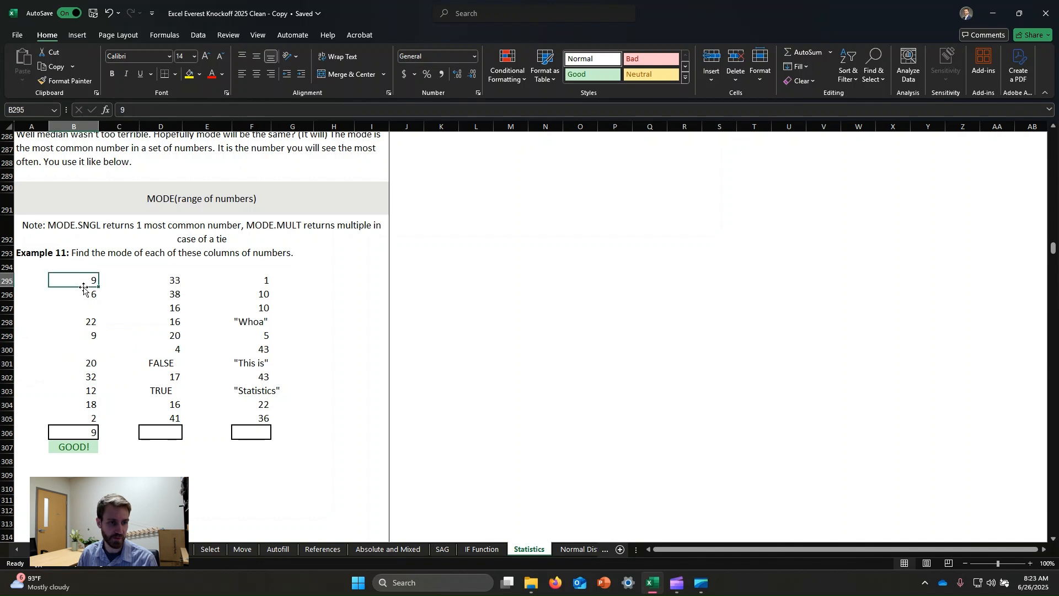
{"action": "left_click", "coordinate": [91, 417], "text": "shift"}
{"action": "left_click", "coordinate": [150, 348]}
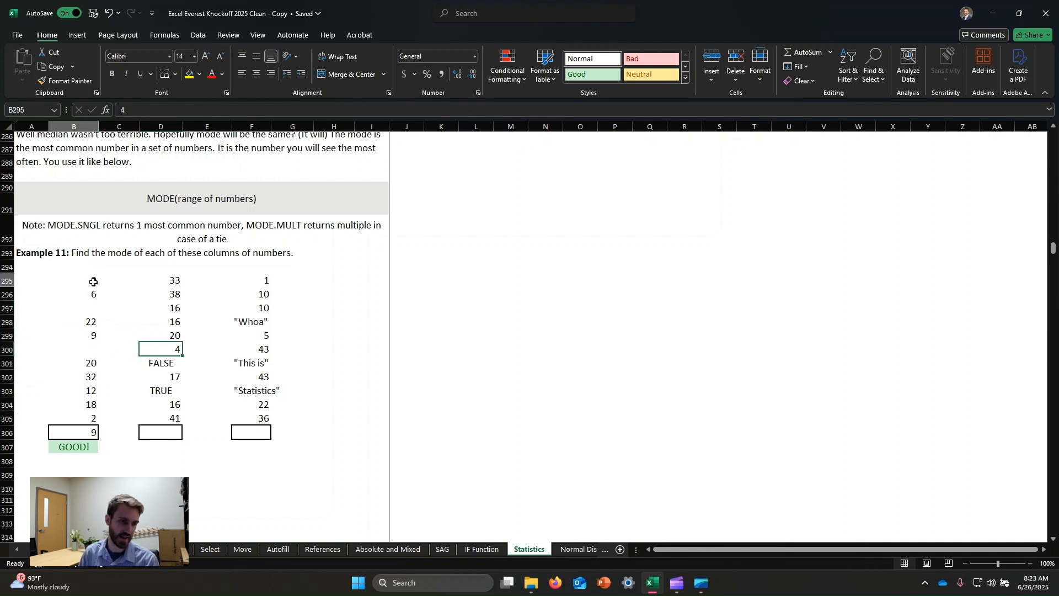
{"action": "left_click", "coordinate": [93, 280]}
{"action": "left_click", "coordinate": [82, 334]}
{"action": "left_click", "coordinate": [92, 282]}
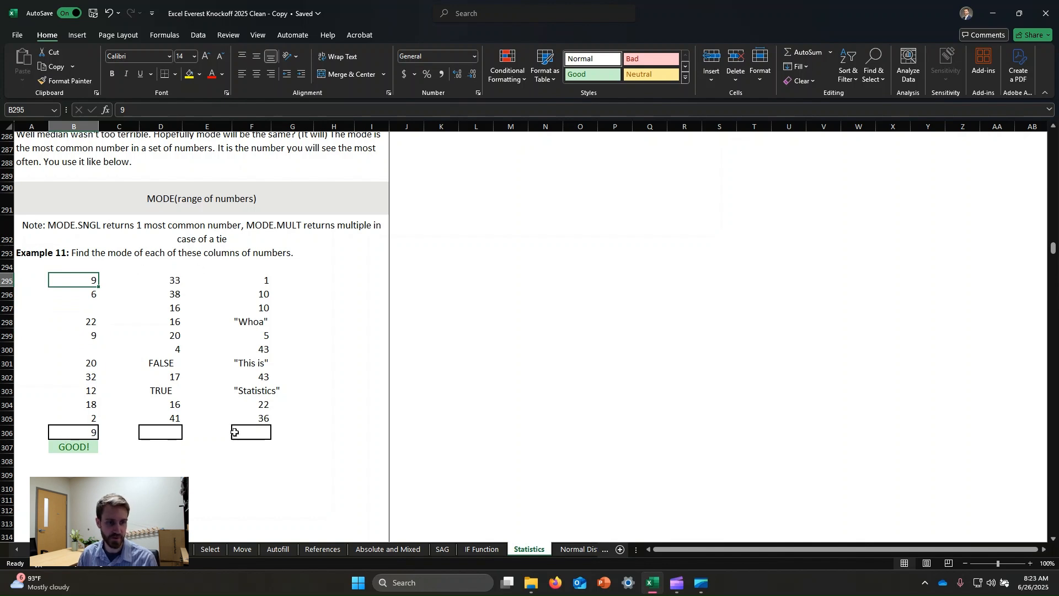
- Enter a MODE formula in cell D306 covering the second Example 11 column, D295:D305
{"action": "left_click", "coordinate": [161, 433]}
{"action": "type", "text": "=mode("}
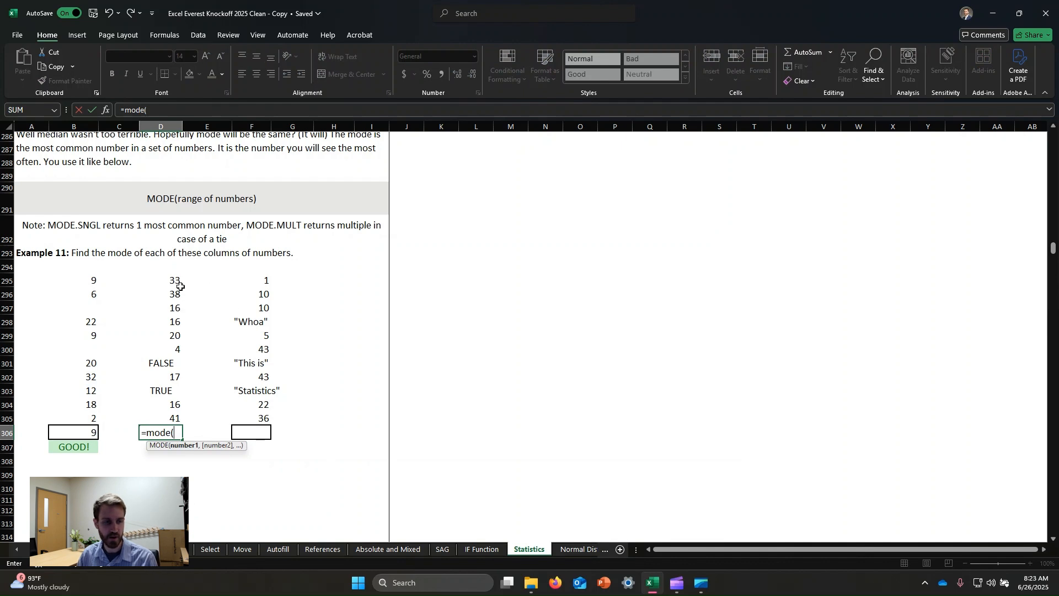
{"action": "left_click_drag", "start_coordinate": [172, 279], "coordinate": [159, 418]}
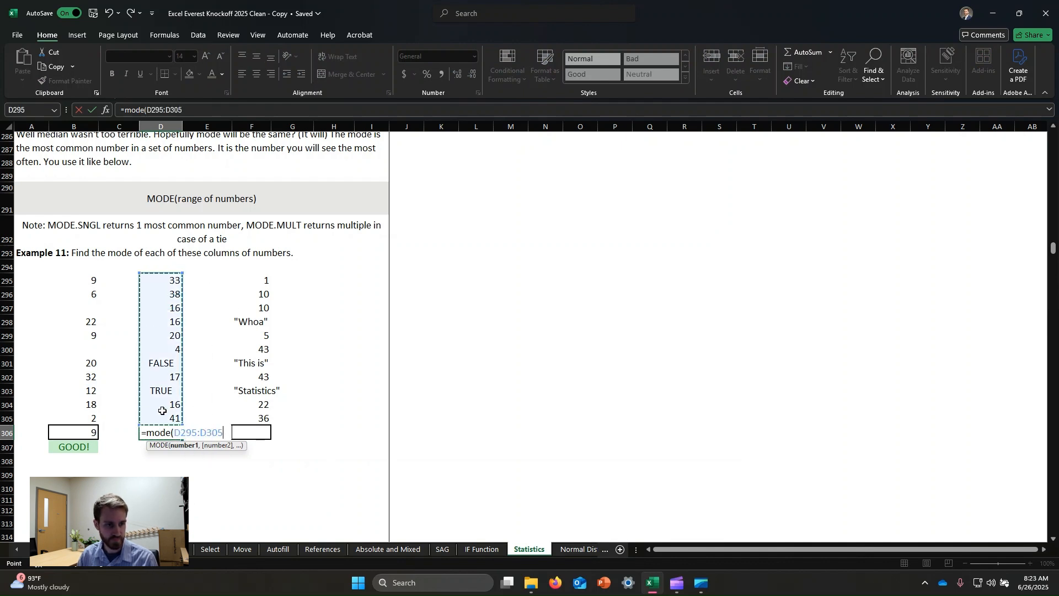
{"action": "type", "text": ")"}
{"action": "key", "text": "Return"}
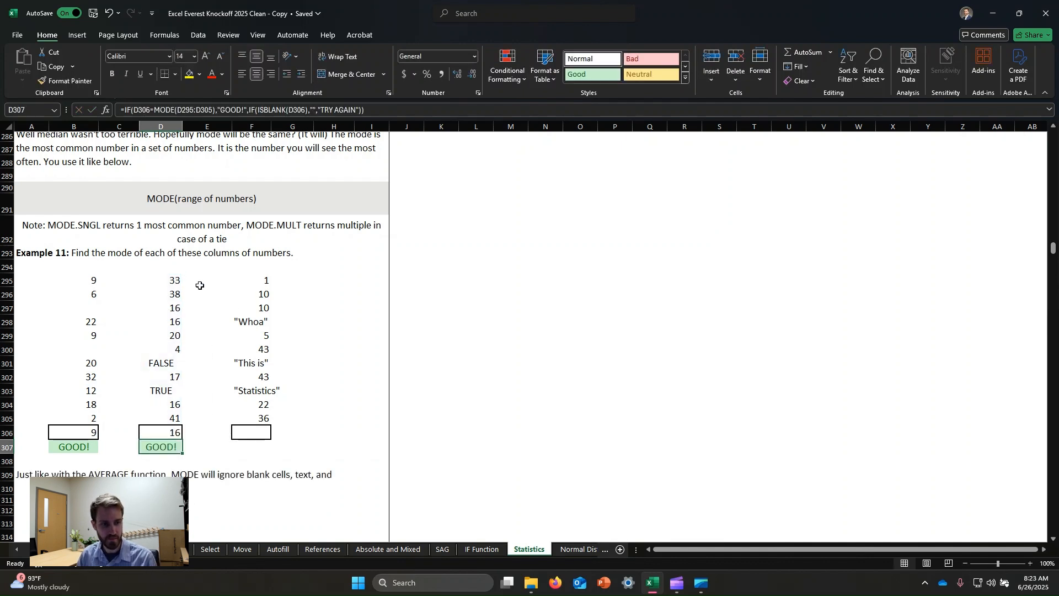
{"action": "left_click", "coordinate": [386, 509]}
{"action": "left_click", "coordinate": [512, 338]}
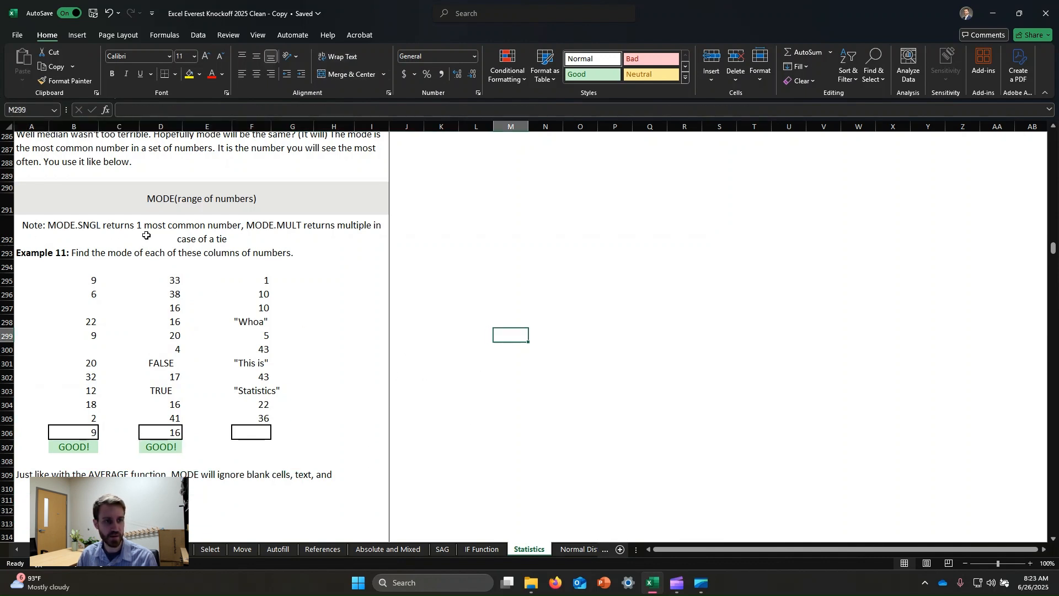
- Review the note on MODE.SNGL and MODE.MULT, and examine the third Example 11 column, F295:F305, for tied values
{"action": "left_click", "coordinate": [266, 236]}
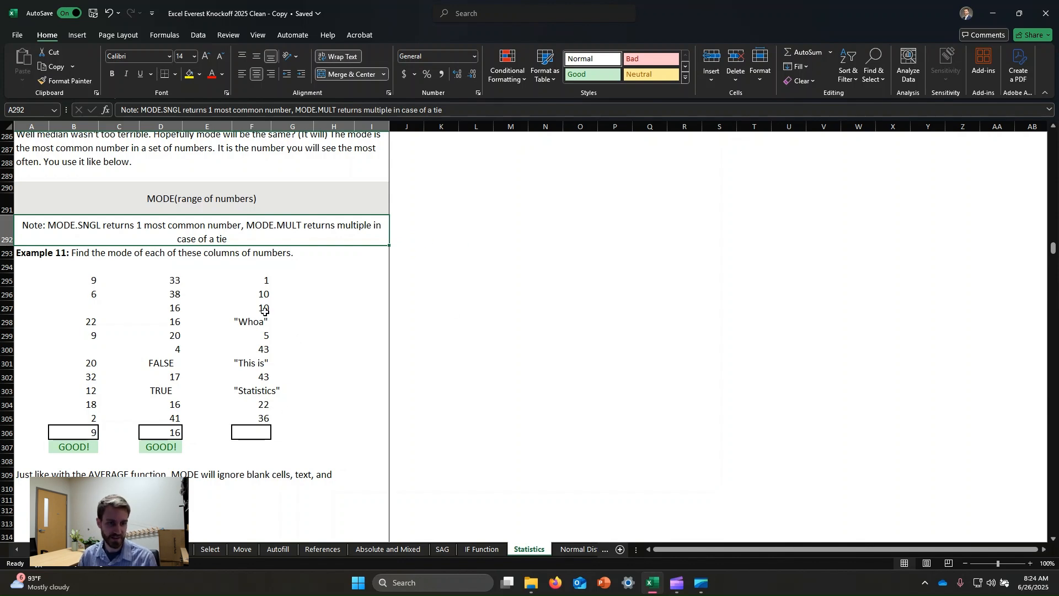
{"action": "left_click", "coordinate": [263, 282]}
{"action": "left_click", "coordinate": [265, 423], "text": "shift"}
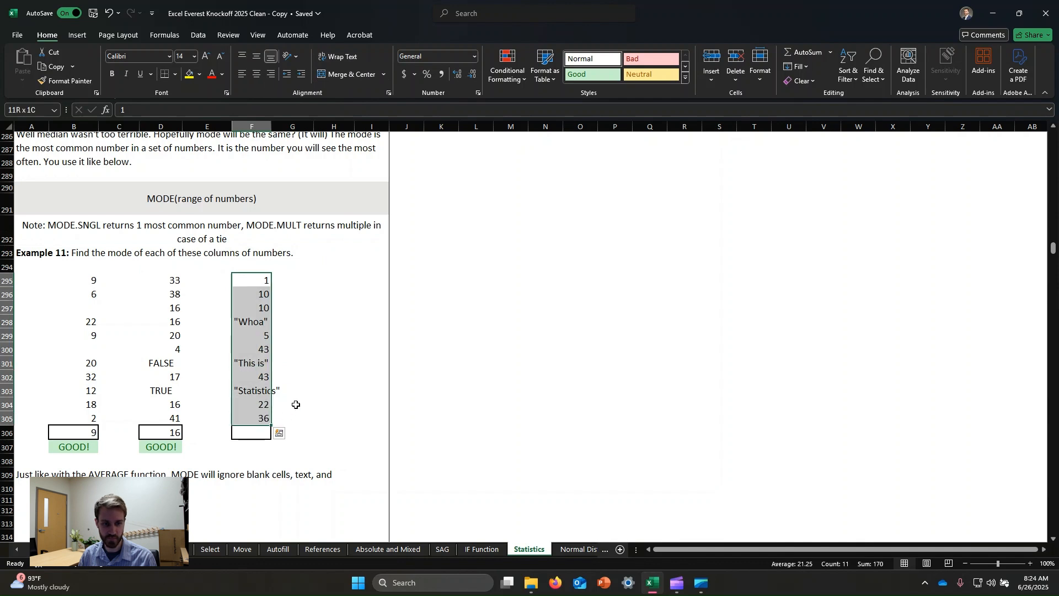
{"action": "left_click", "coordinate": [392, 438]}
- Enter a MODE.MULT formula in cell F306 covering the third Example 11 column, F295:F305
{"action": "left_click", "coordinate": [254, 431]}
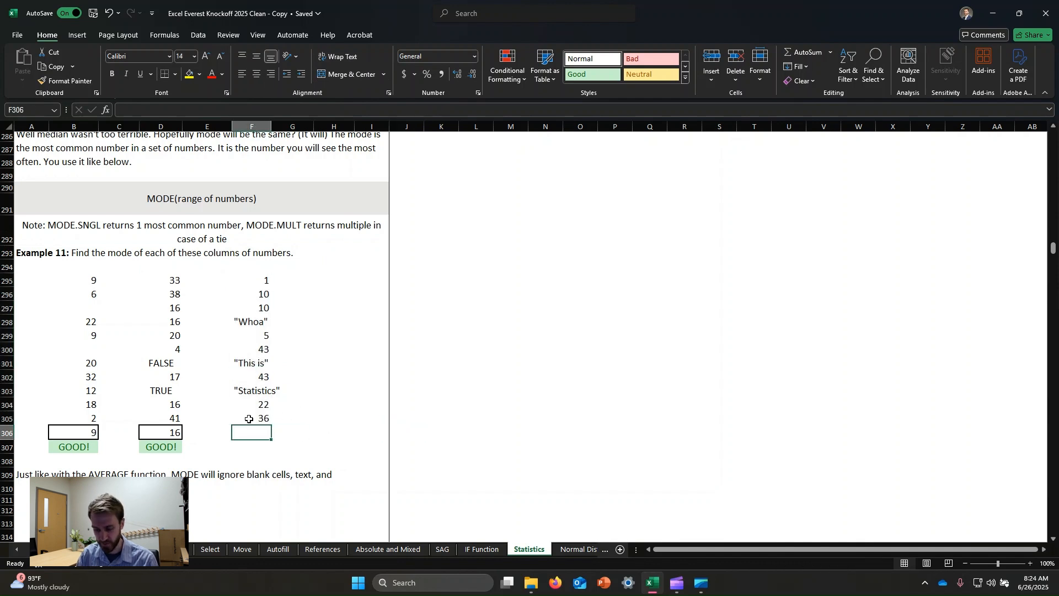
{"action": "type", "text": "=mode.m"}
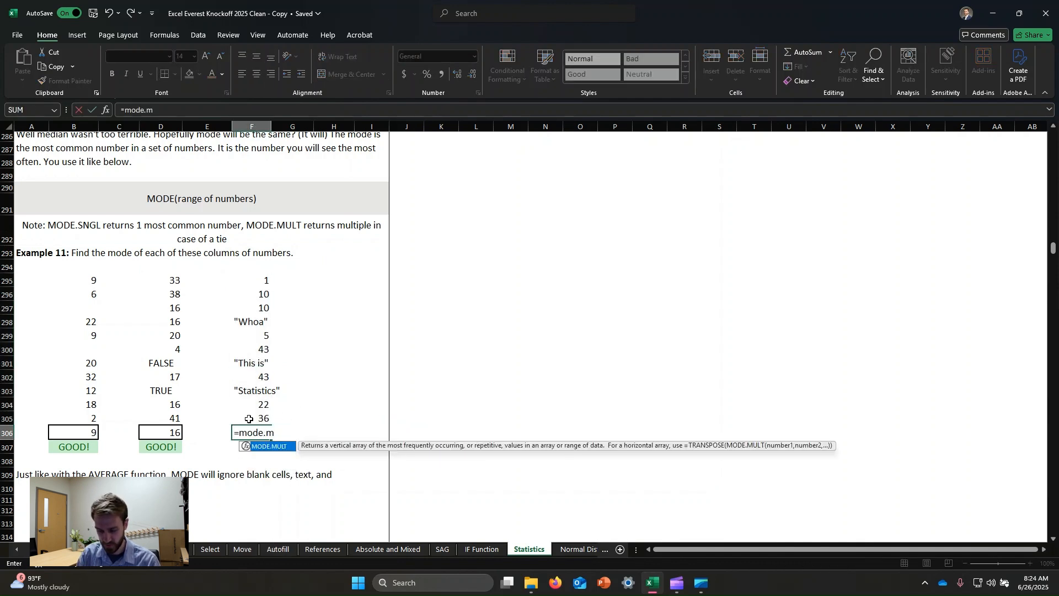
{"action": "type", "text": "ult("}
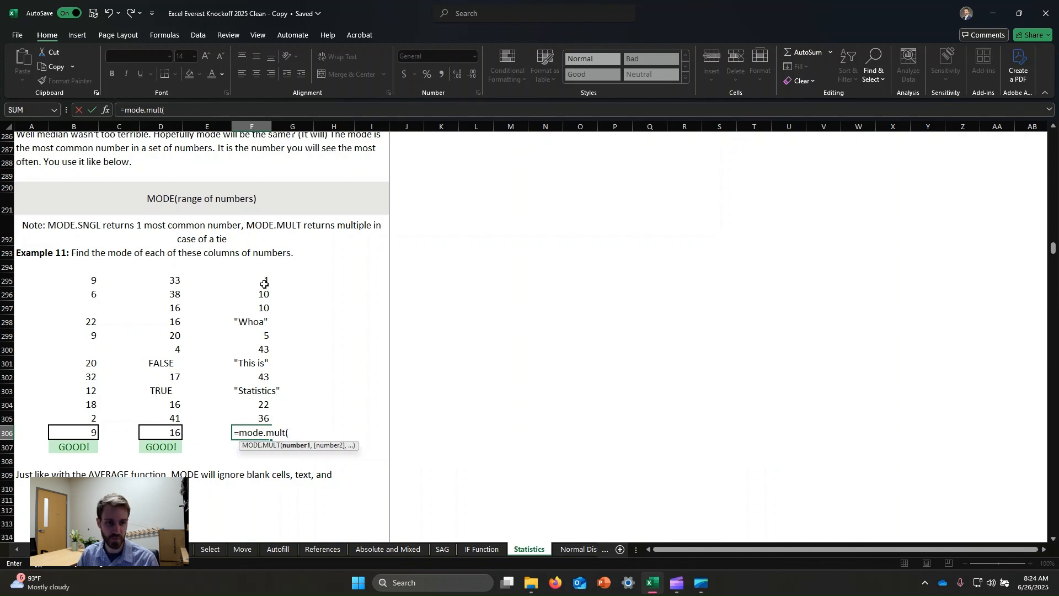
{"action": "left_click_drag", "start_coordinate": [264, 284], "coordinate": [277, 402]}
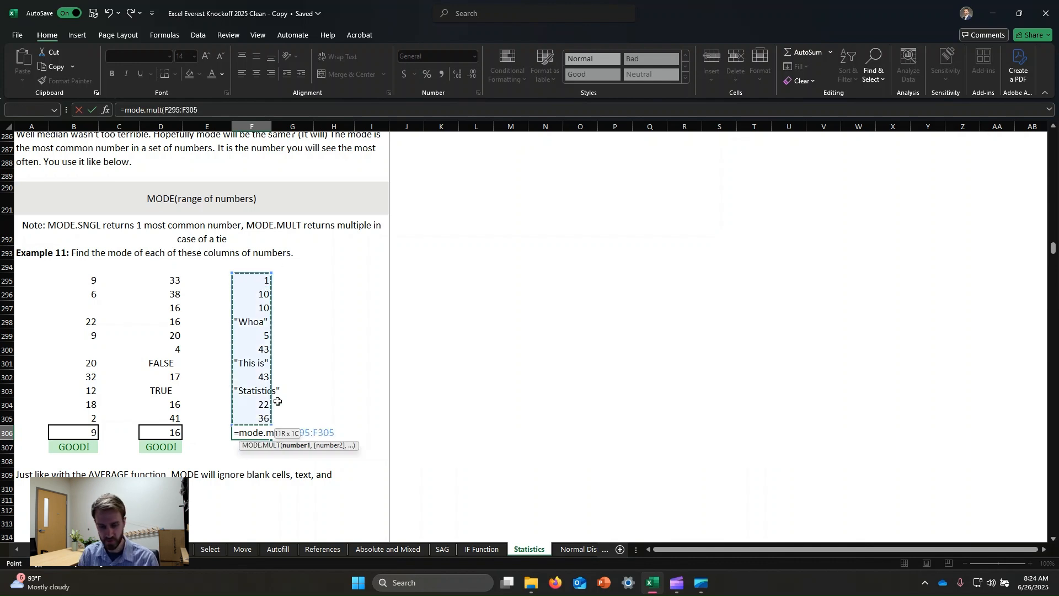
{"action": "key", "text": "Return"}
{"action": "left_click", "coordinate": [325, 444]}
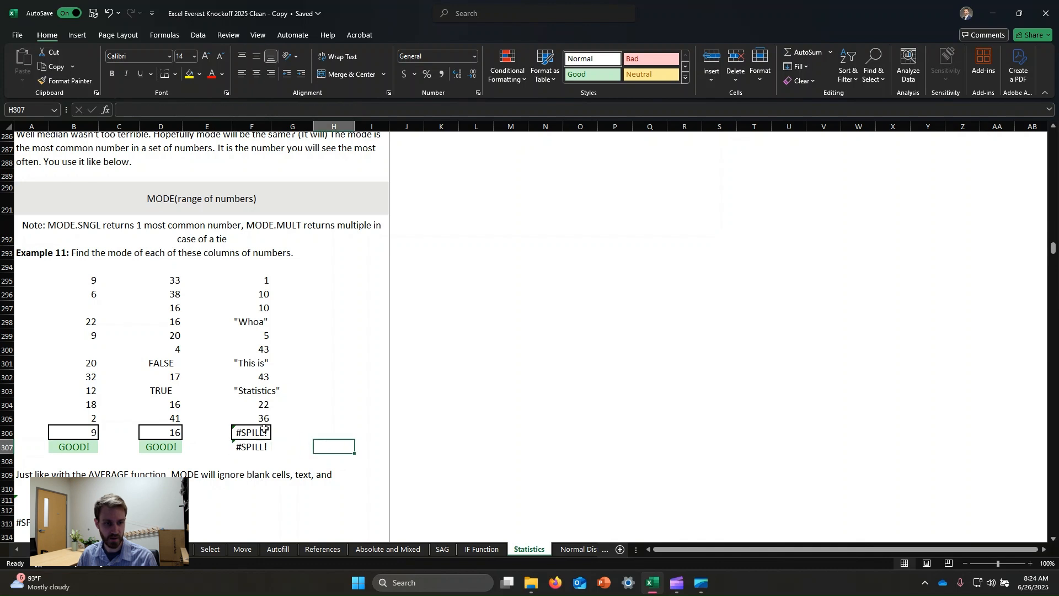
{"action": "left_click", "coordinate": [259, 428]}
{"action": "left_click", "coordinate": [219, 114]}
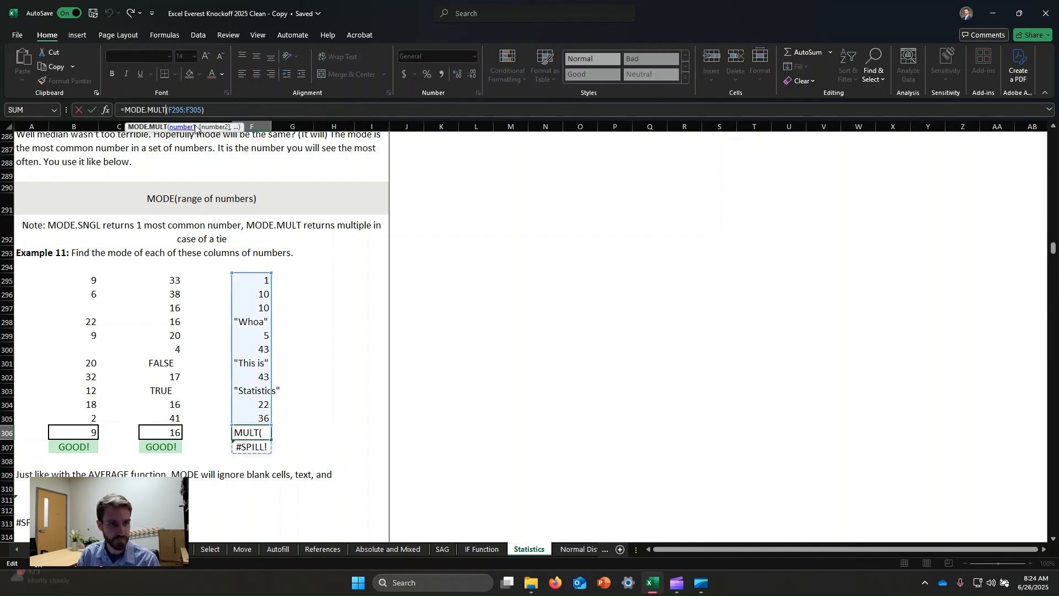
{"action": "key", "text": "super+s"}
{"action": "key", "text": "Escape"}
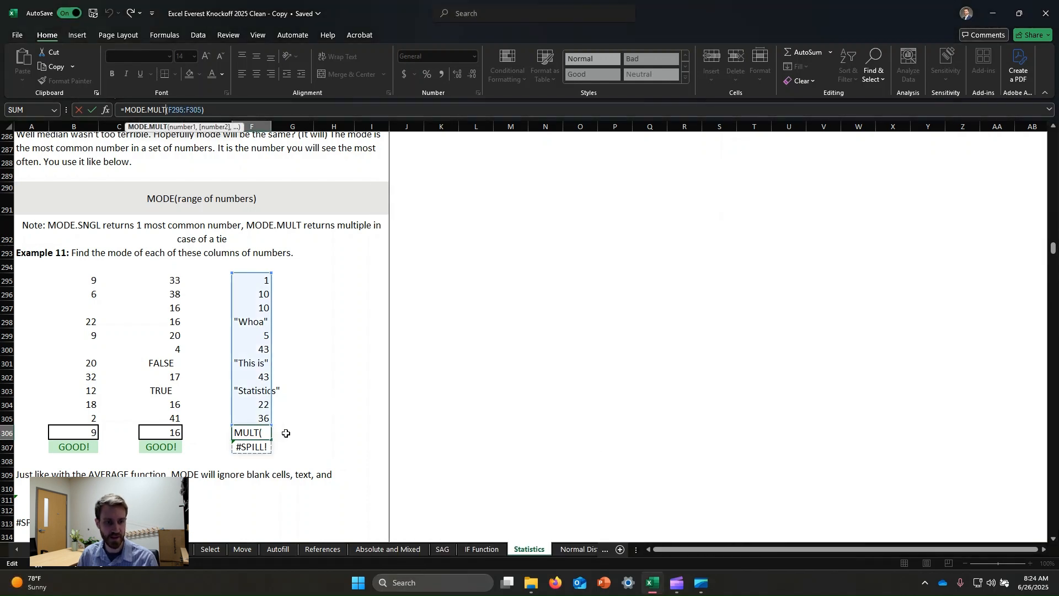
{"action": "key", "text": "Escape"}
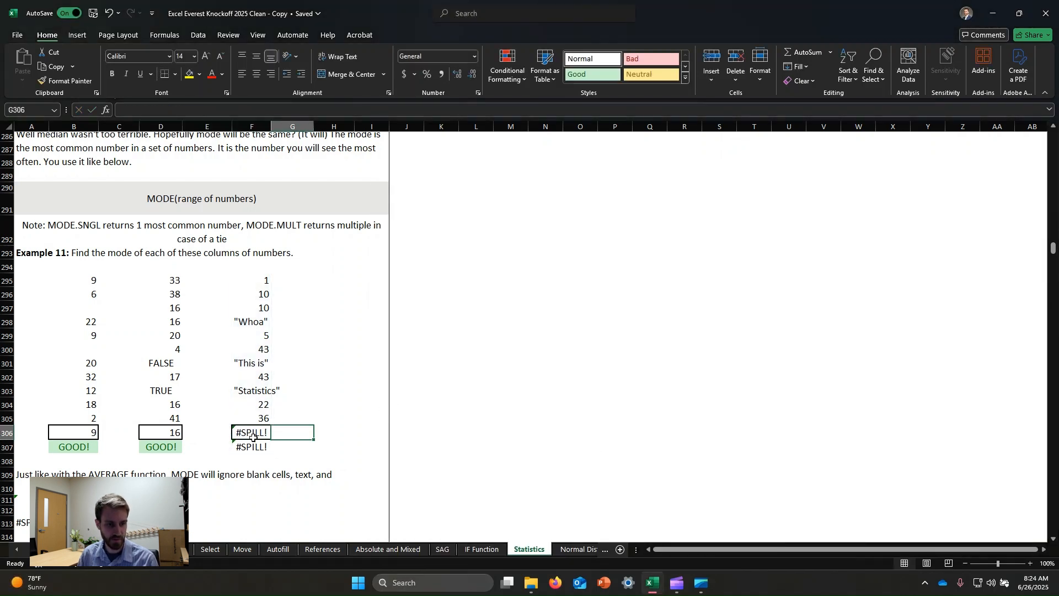
- Change the function in cell F306 to MODE.SNGL, keeping the range F295:F305
{"action": "left_click", "coordinate": [164, 109]}
{"action": "key", "text": "BackSpace"}
{"action": "key", "text": "BackSpace"}
{"action": "key", "text": "BackSpace"}
{"action": "key", "text": "BackSpace"}
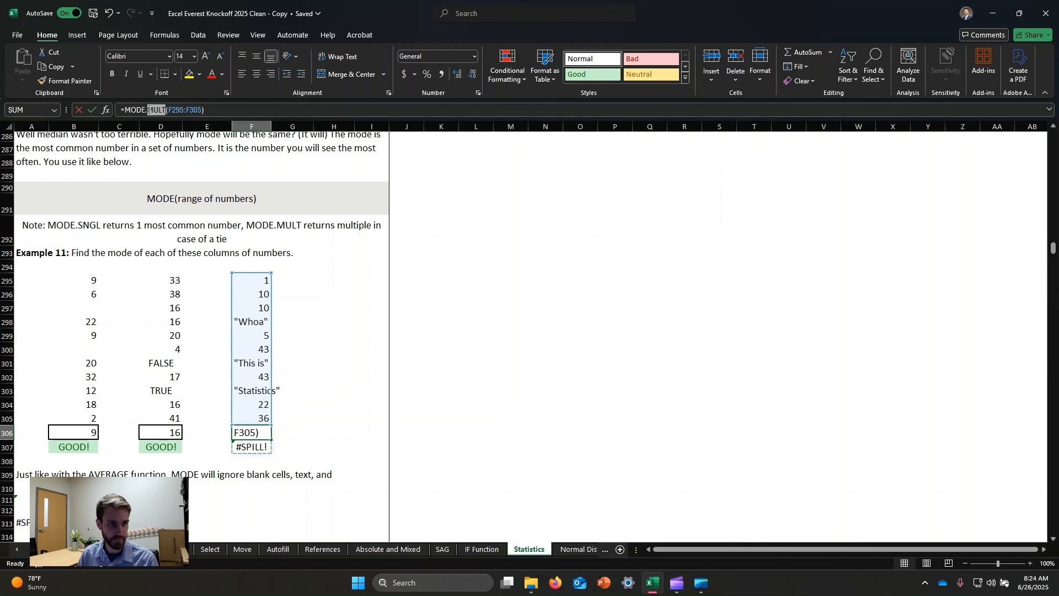
{"action": "type", "text": "SNGL"}
{"action": "key", "text": "Return"}
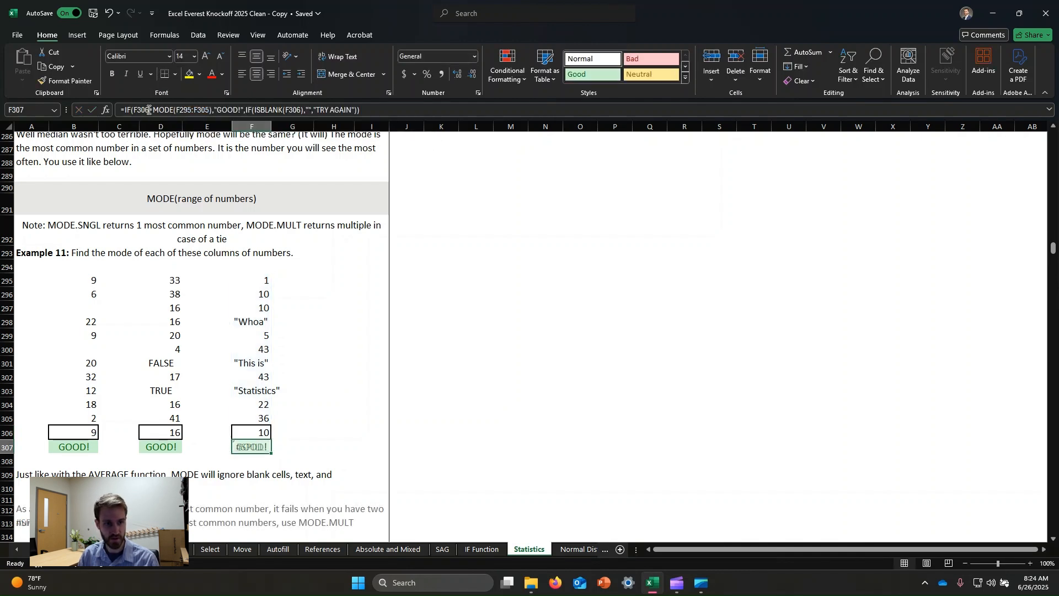
- Check the third column's mode formula in F306 and read the notes on MODE below Example 11
{"action": "left_click", "coordinate": [408, 418]}
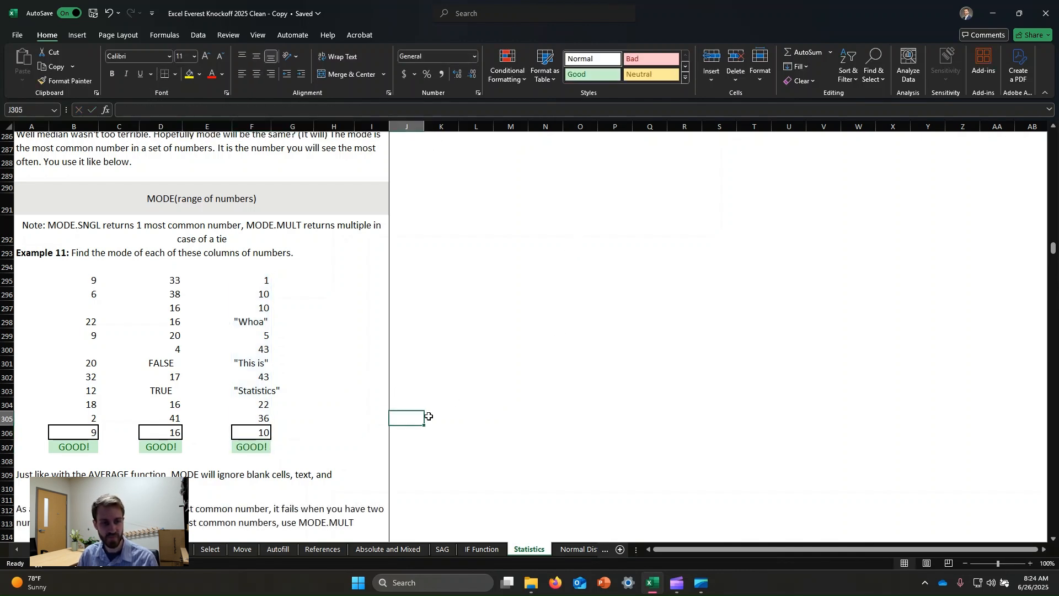
{"action": "left_click", "coordinate": [251, 435]}
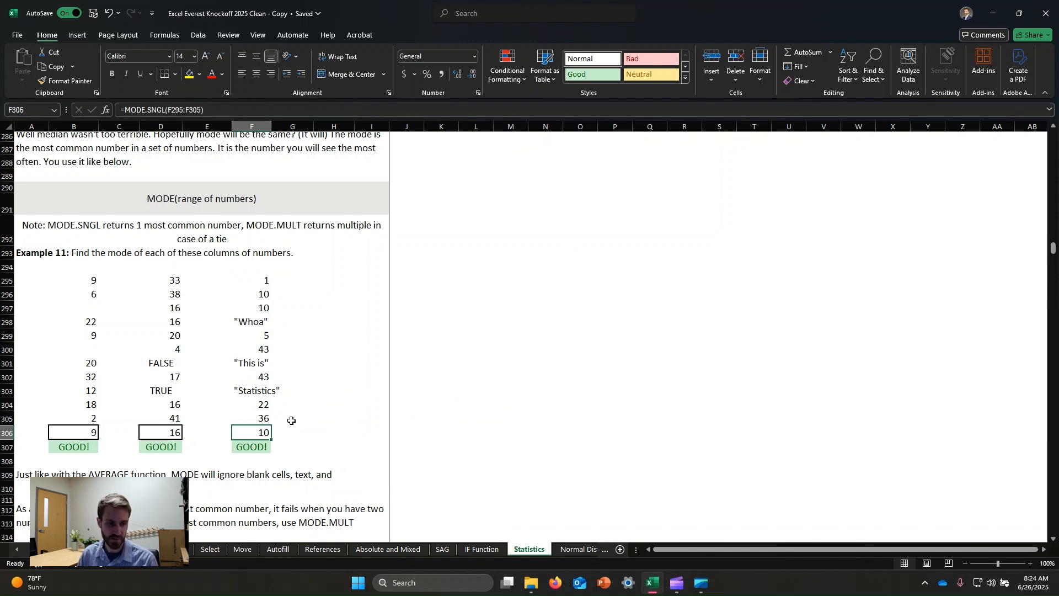
{"action": "scroll", "coordinate": [281, 353], "scroll_direction": "down", "scroll_amount": 2}
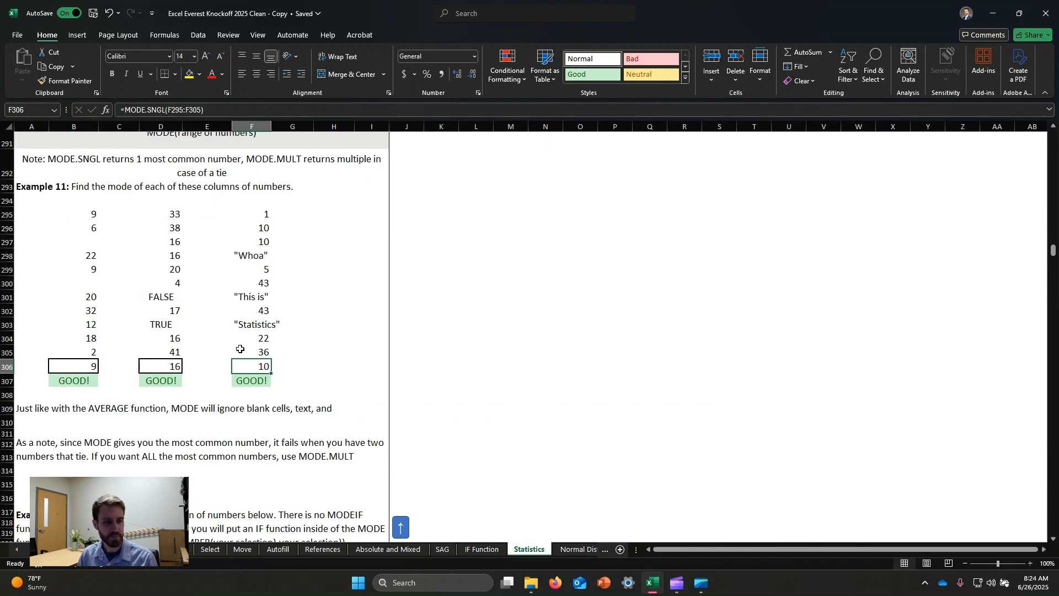